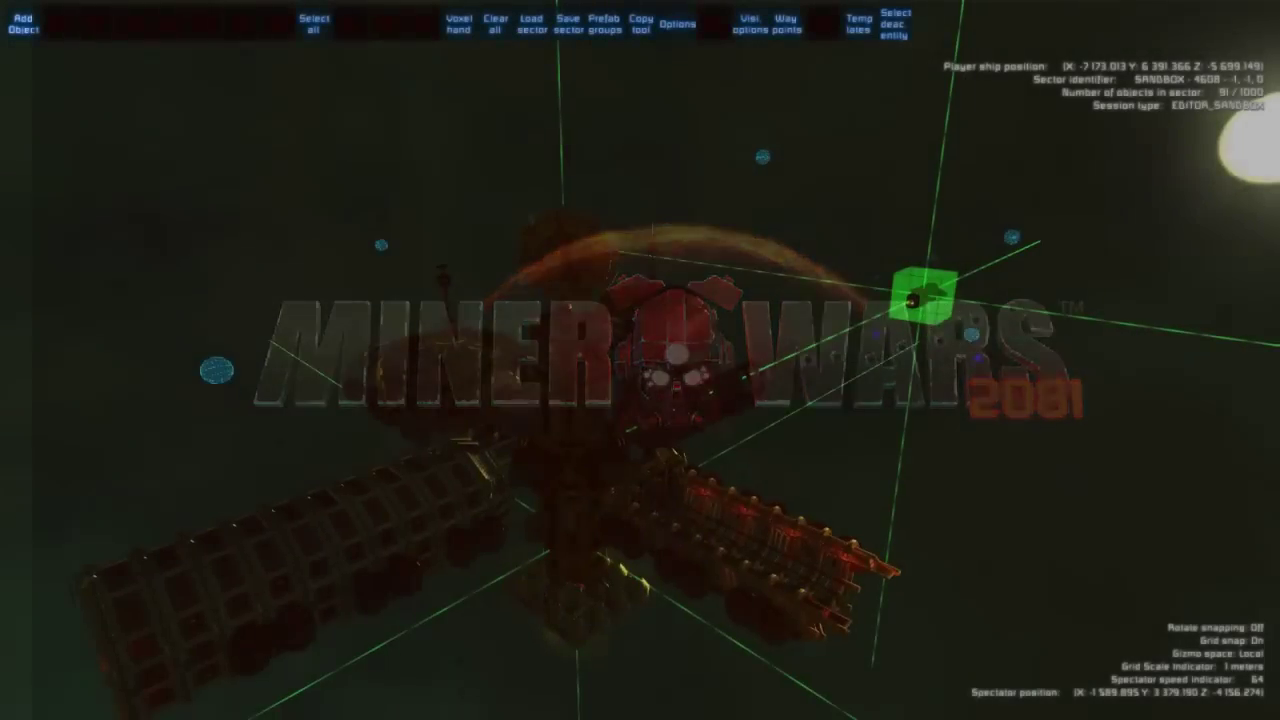
Examine the finished space station in the sandbox sector from several distances and angles.
key(a)
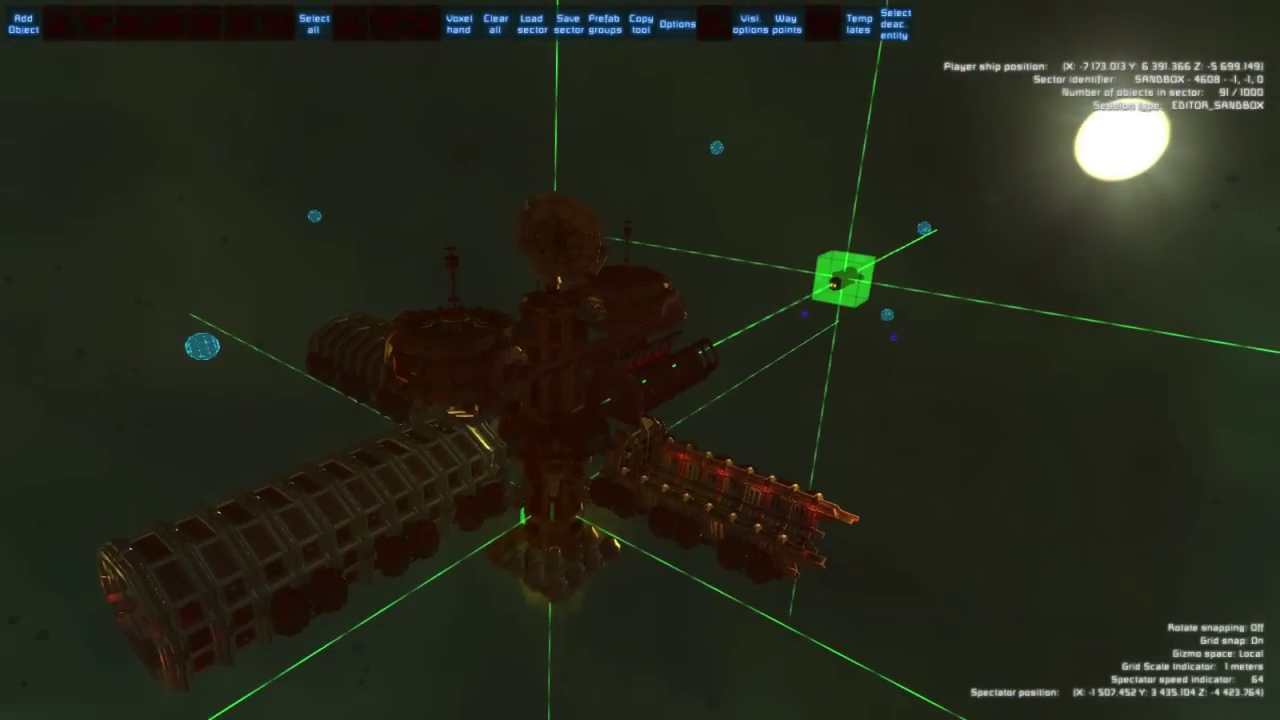
key(s)
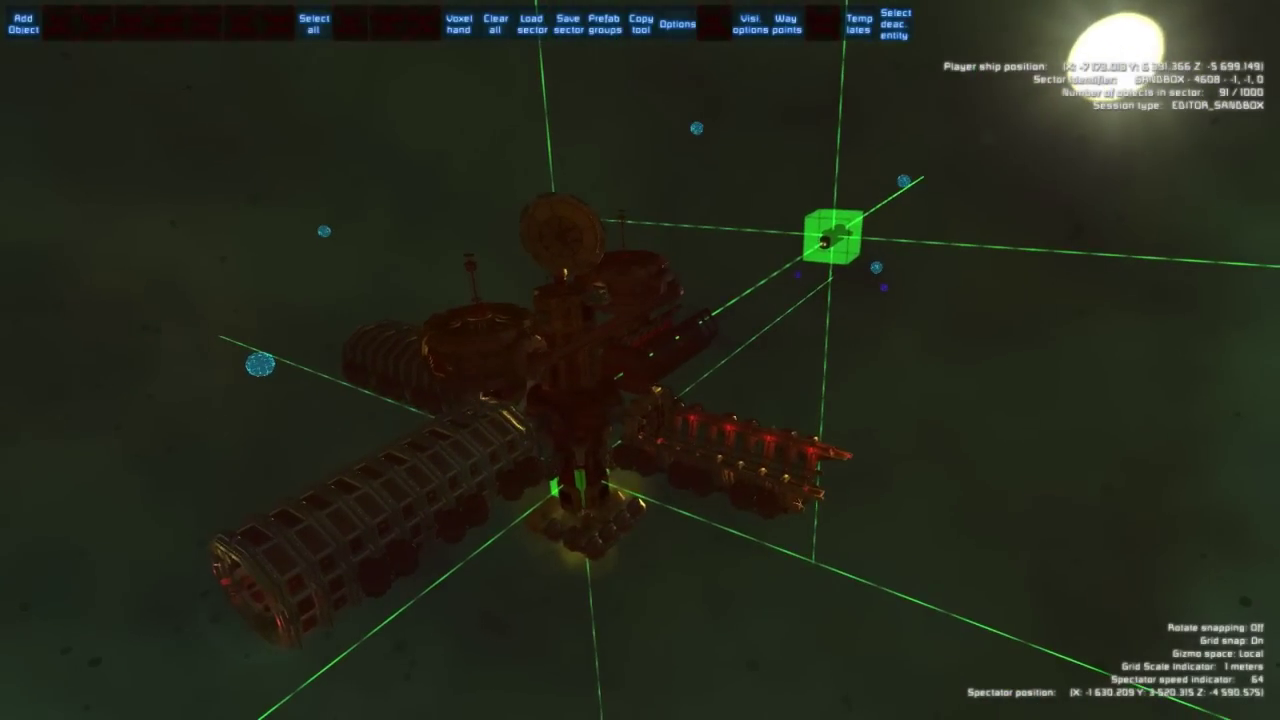
key(s)
key(w)
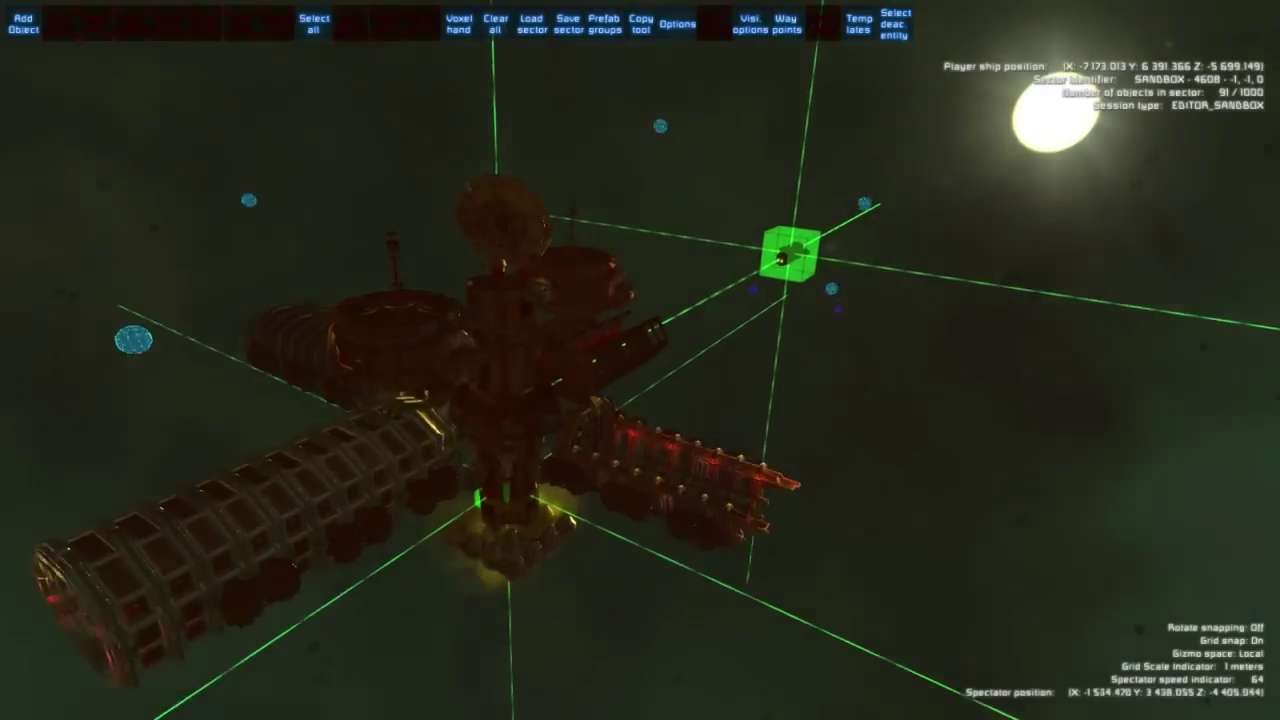
key(d)
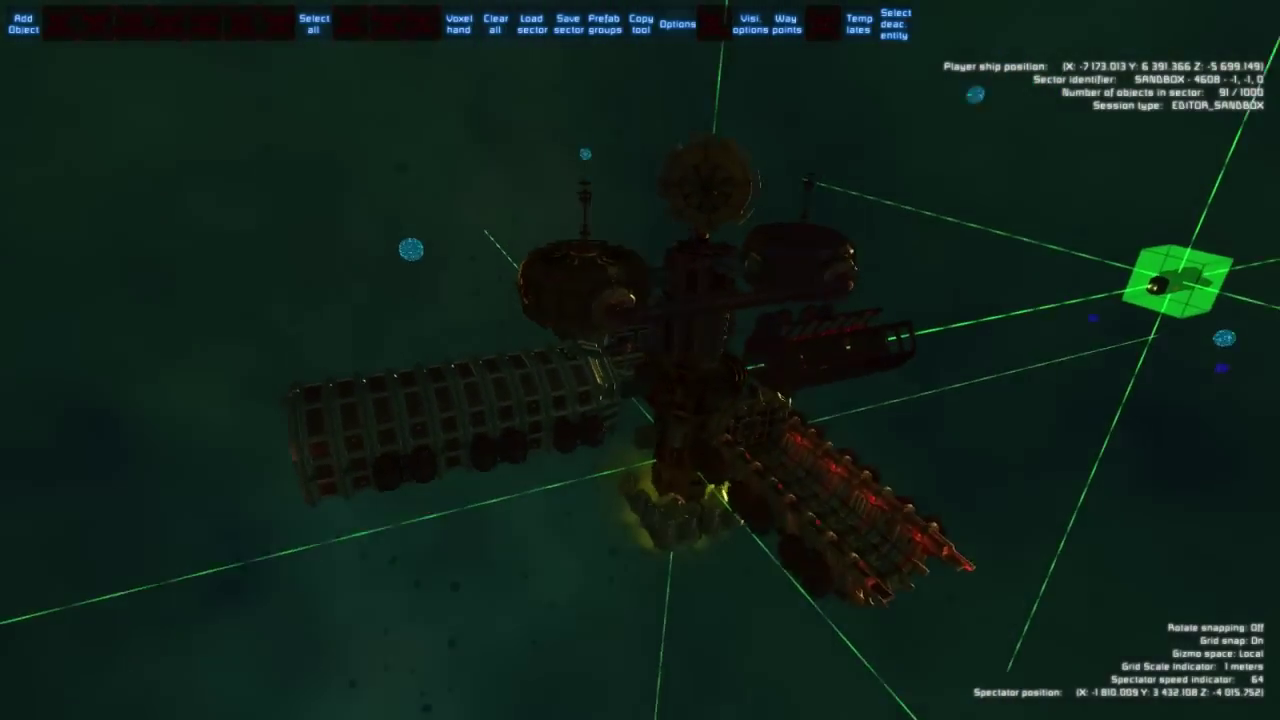
key(s)
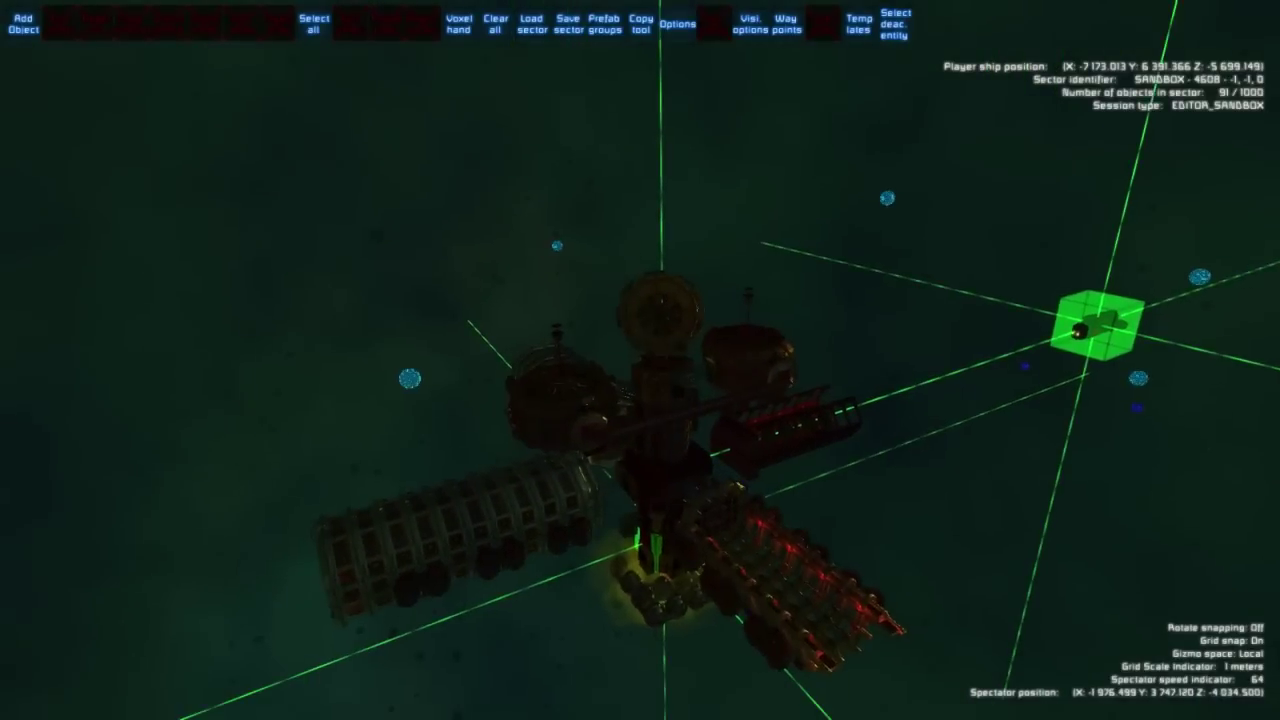
key(w)
key(a)
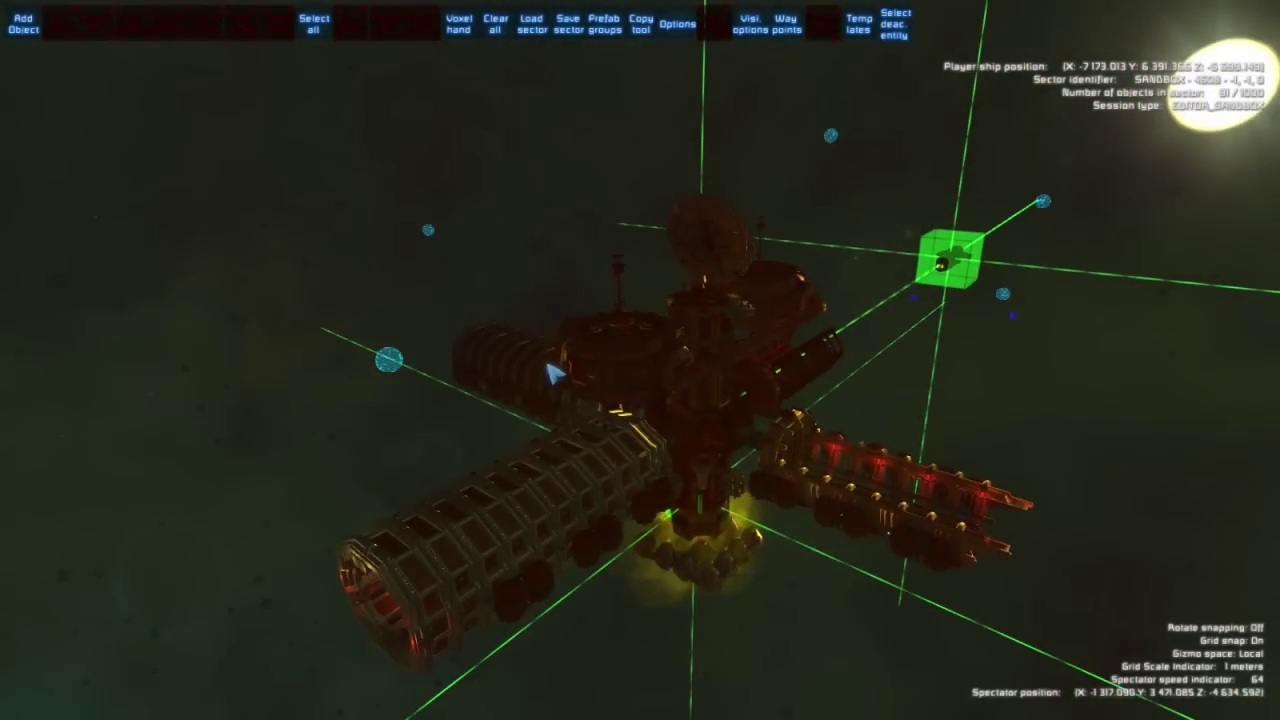
key(s)
key(w)
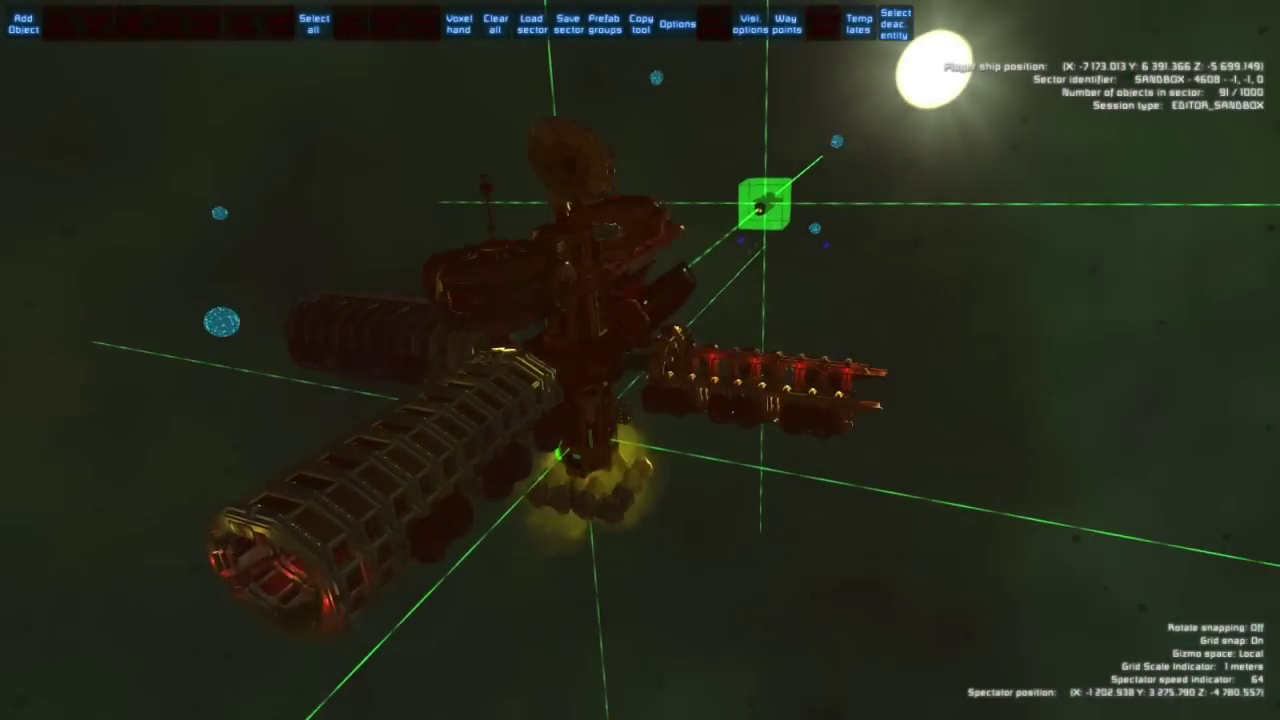
key(d)
key(s)
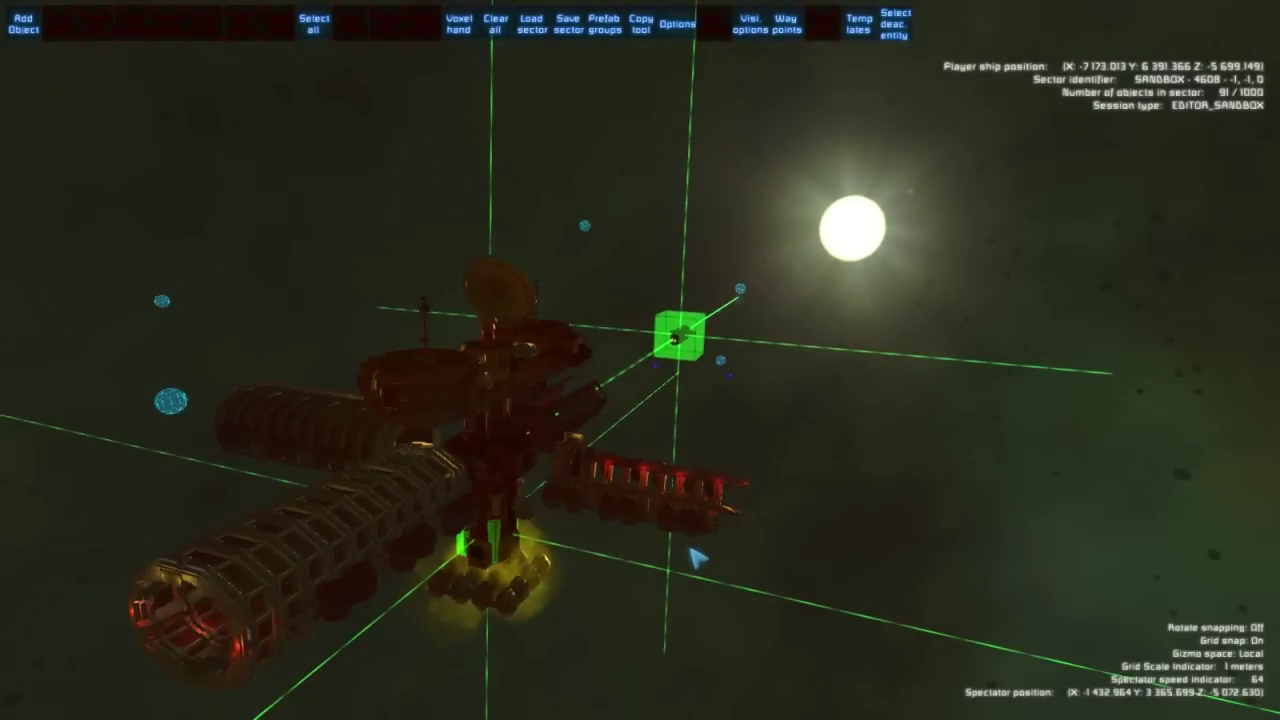
key(d)
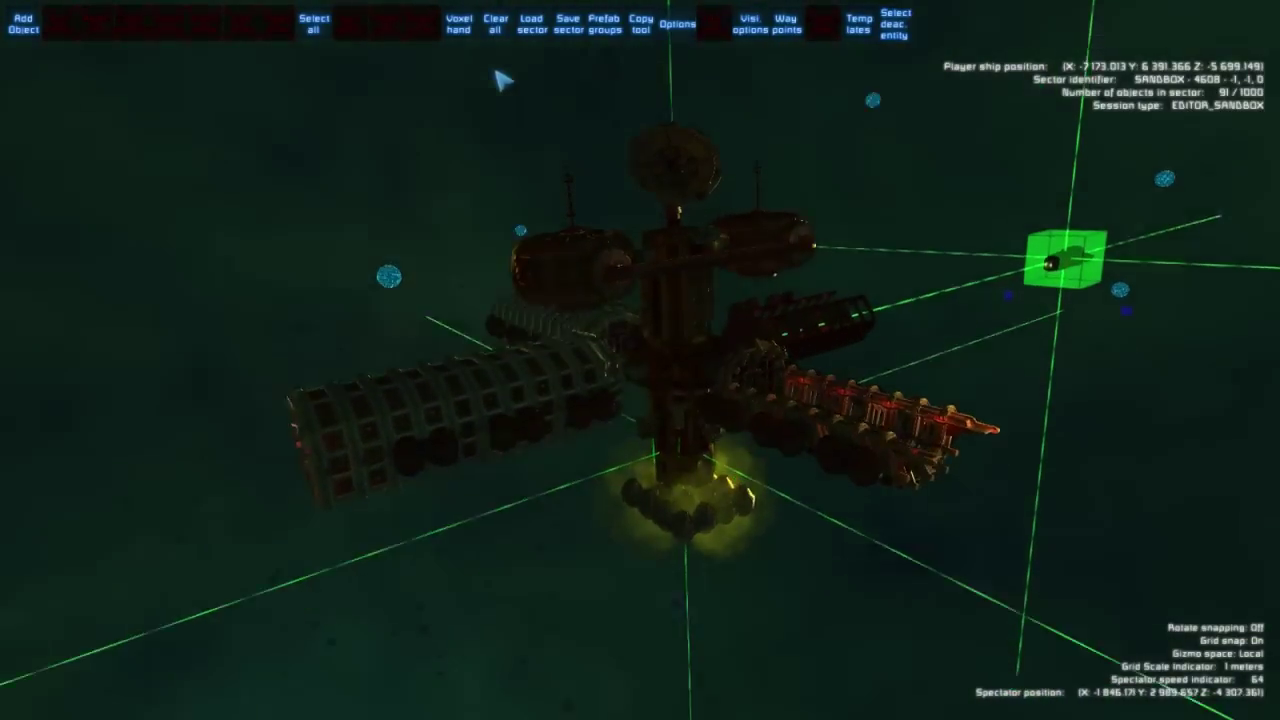
Clear the whole sector of its objects and open the library of objects to add.
click(494, 23)
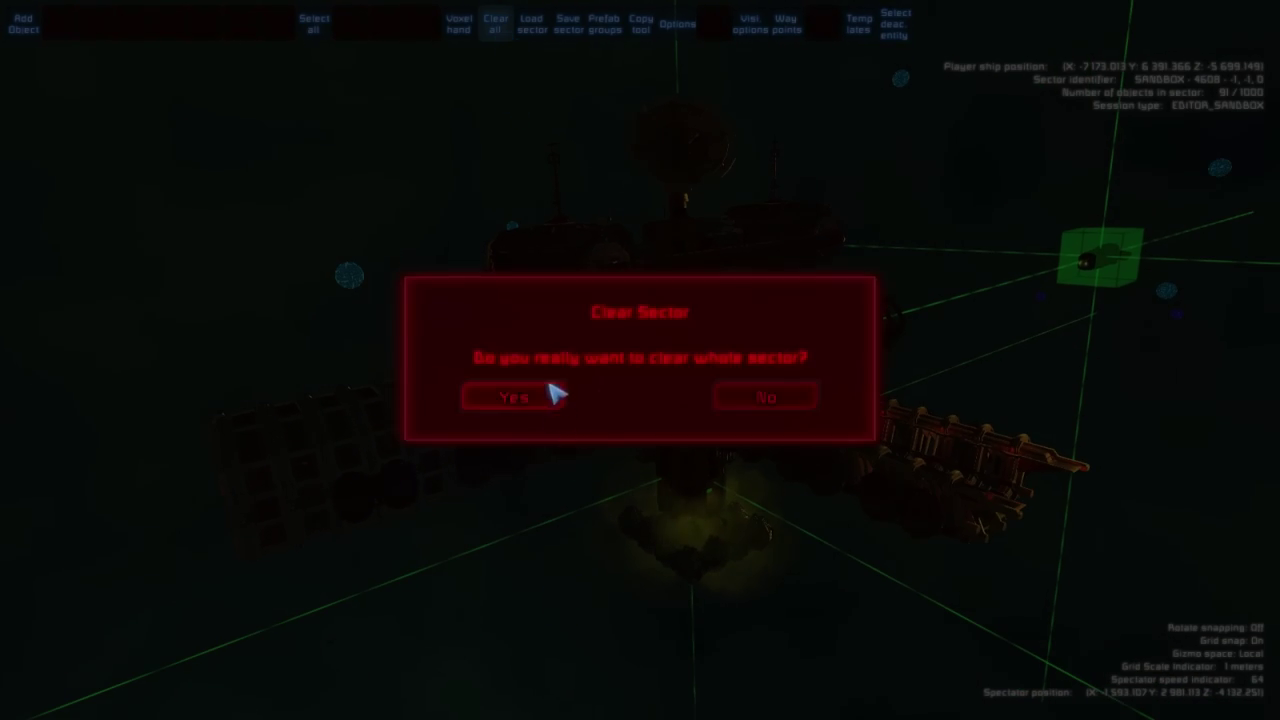
click(556, 396)
key(Tab)
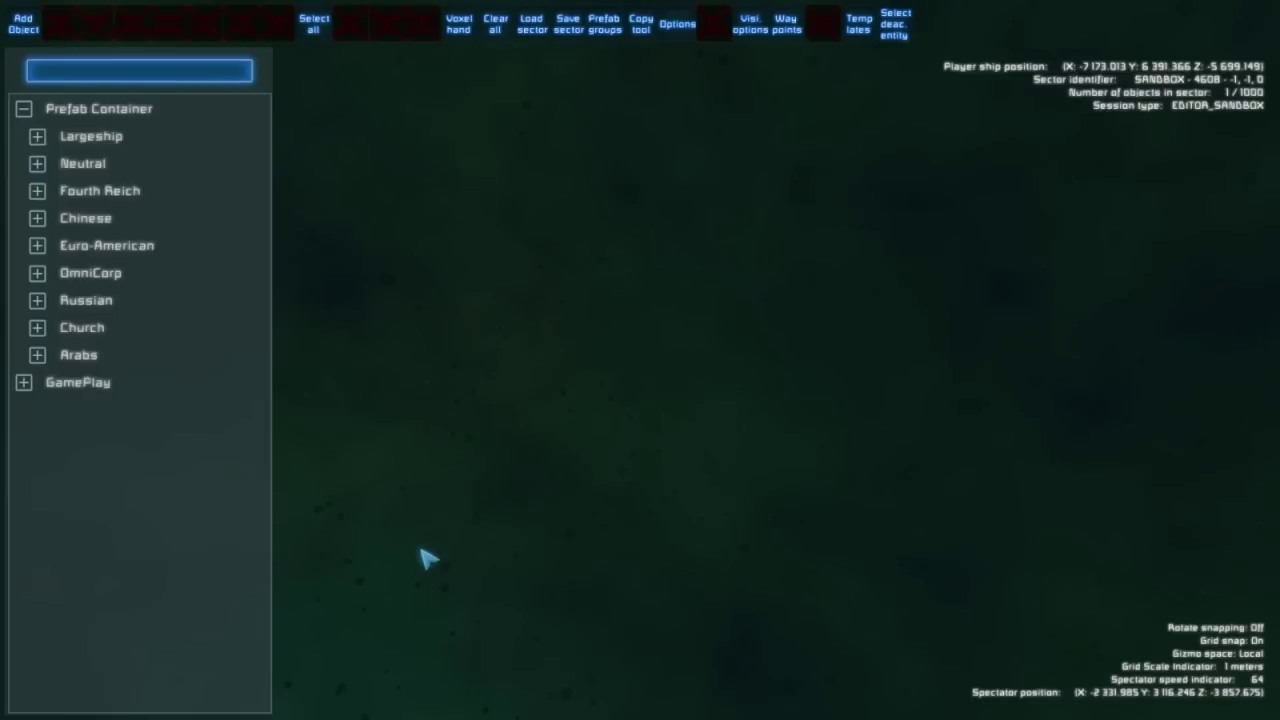
click(37, 191)
click(52, 273)
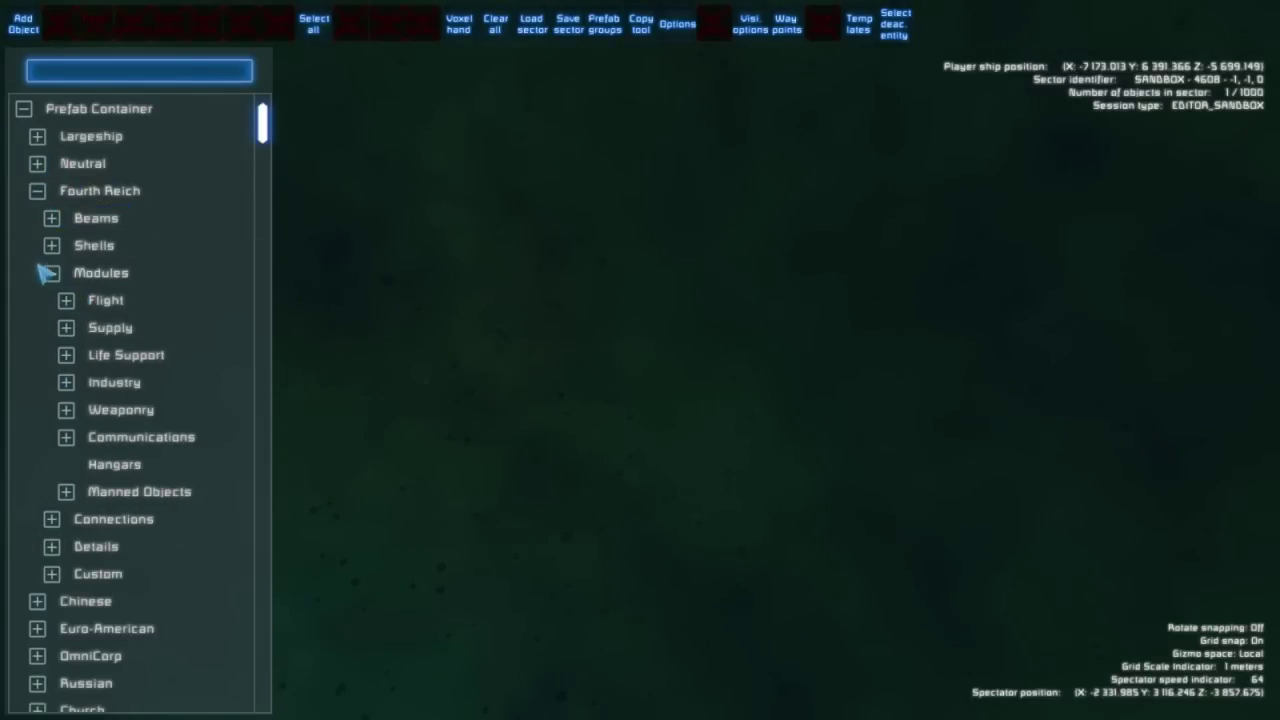
click(44, 271)
click(37, 191)
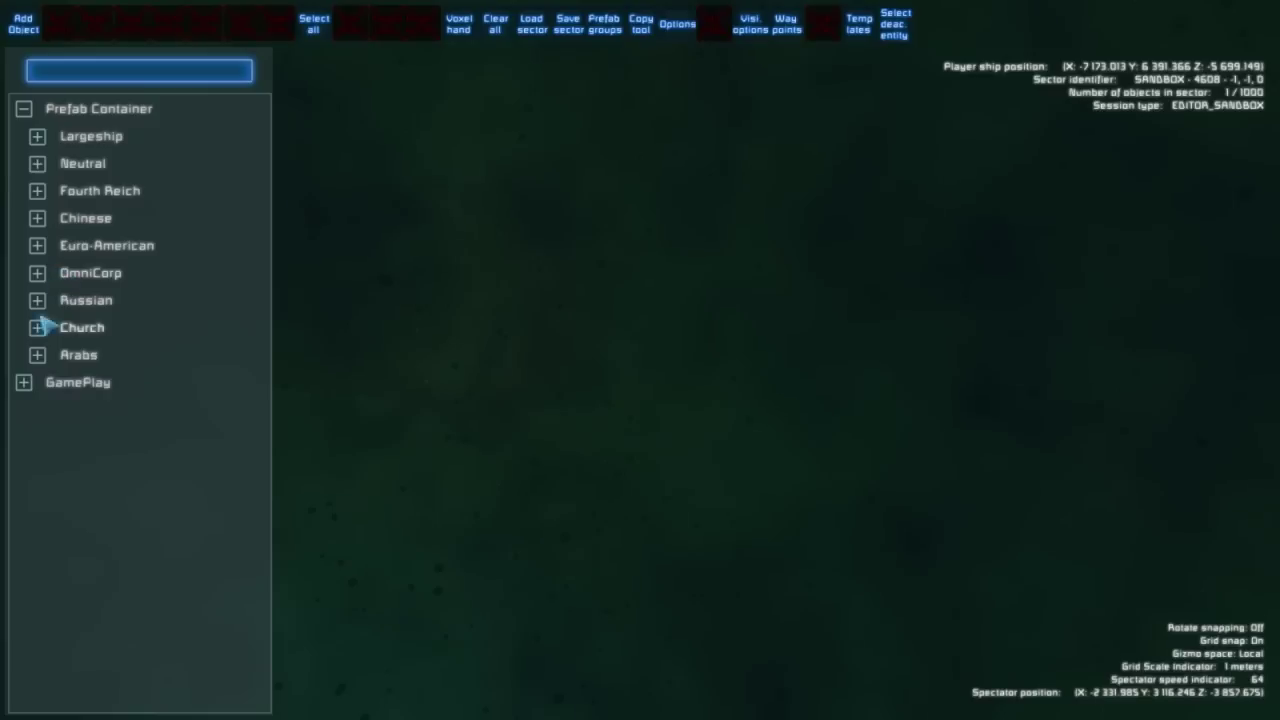
Place the rounded chamber from the Fourth Reich Shells Chambers category into the empty sector.
click(37, 191)
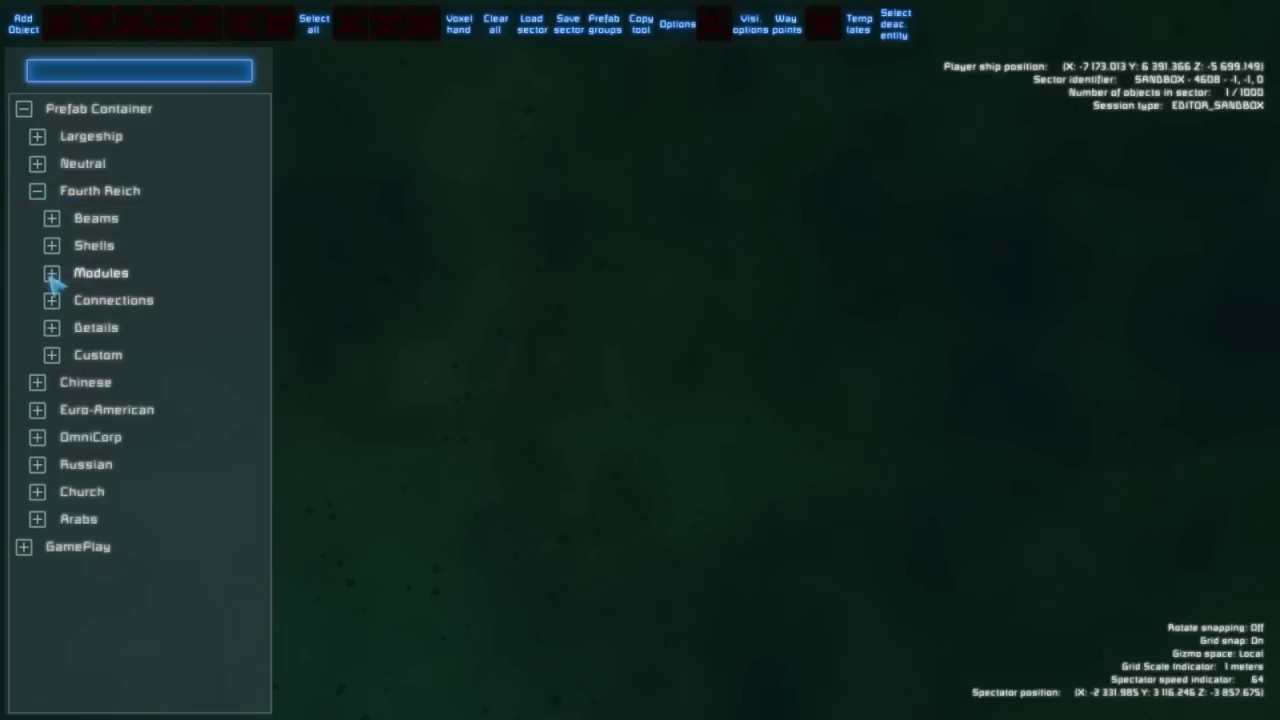
click(52, 273)
click(52, 246)
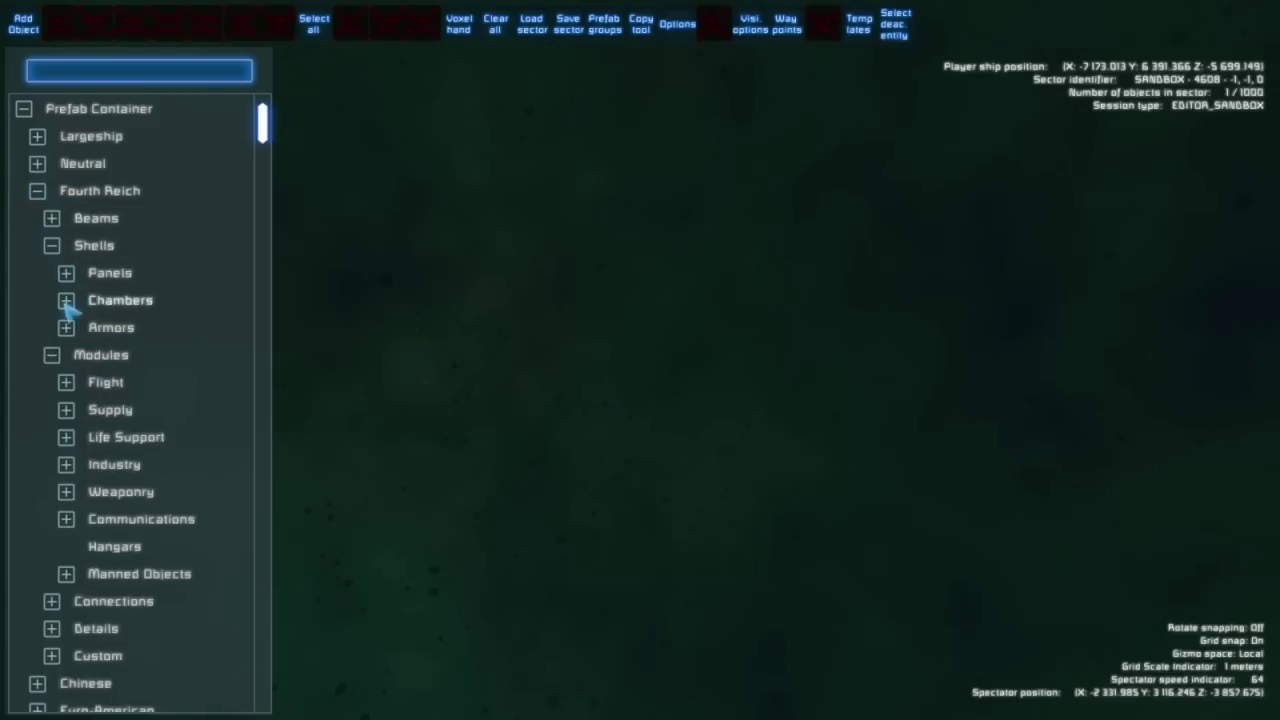
click(66, 300)
drag(100, 508, 560, 432)
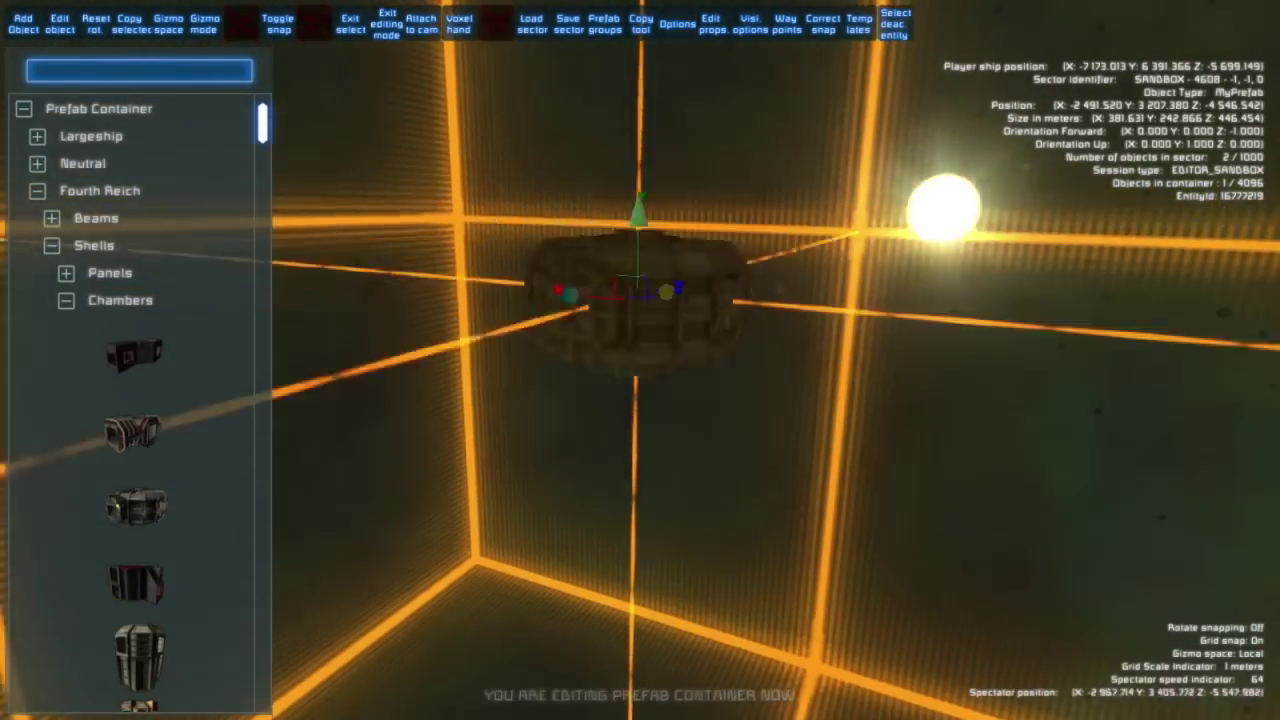
Examine the new chamber and its surrounding prefab container from several sides and distances.
key(s)
right_drag(700, 420, 800, 500)
key(a)
right_drag(640, 360, 530, 262)
key(w)
key(d)
key(a)
right_drag(640, 400, 860, 410)
key(a)
key(w)
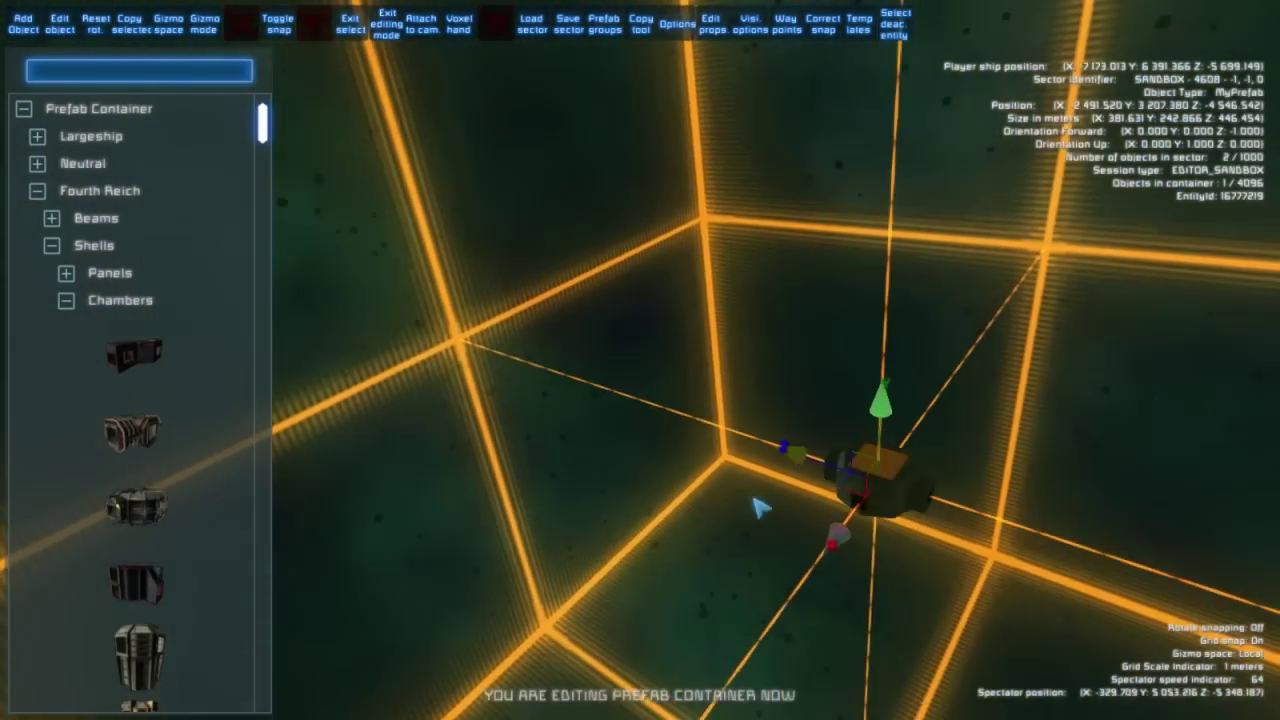
Move the chamber back and forth along its Z axis, leaving it at about Z -4276.
key(a)
drag(828, 490, 908, 285)
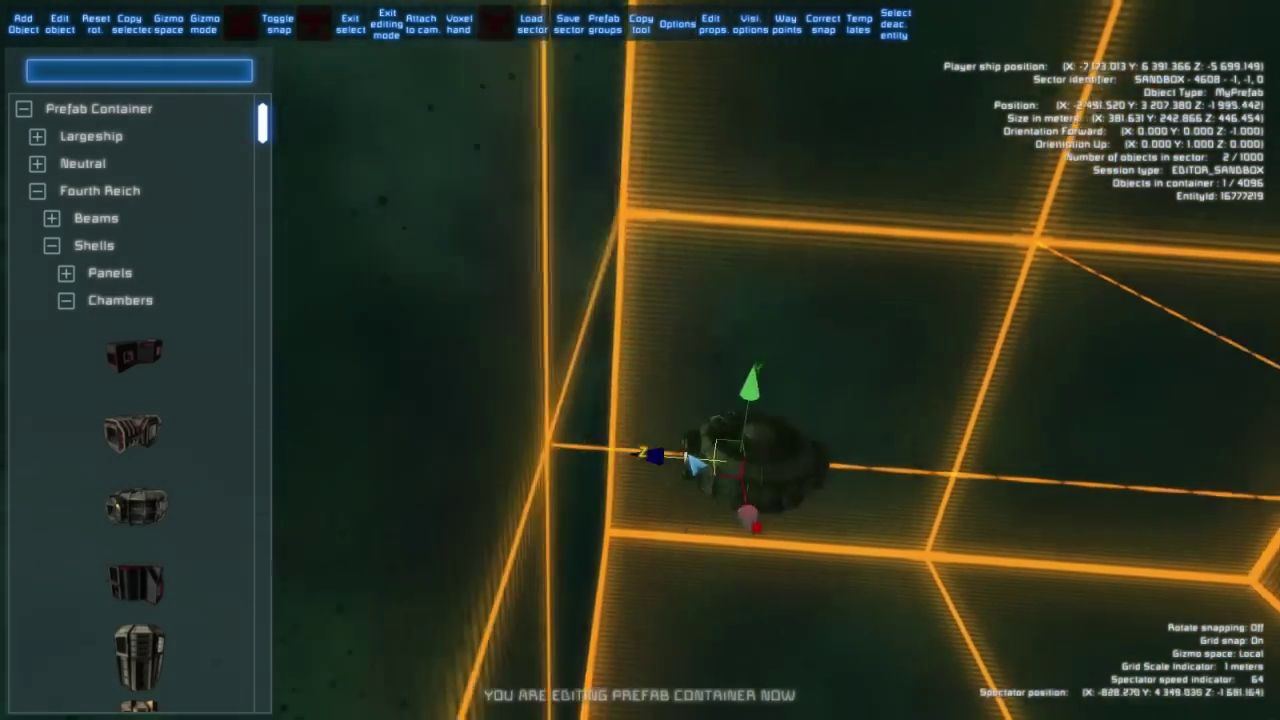
drag(688, 455, 906, 501)
key(d)
key(s)
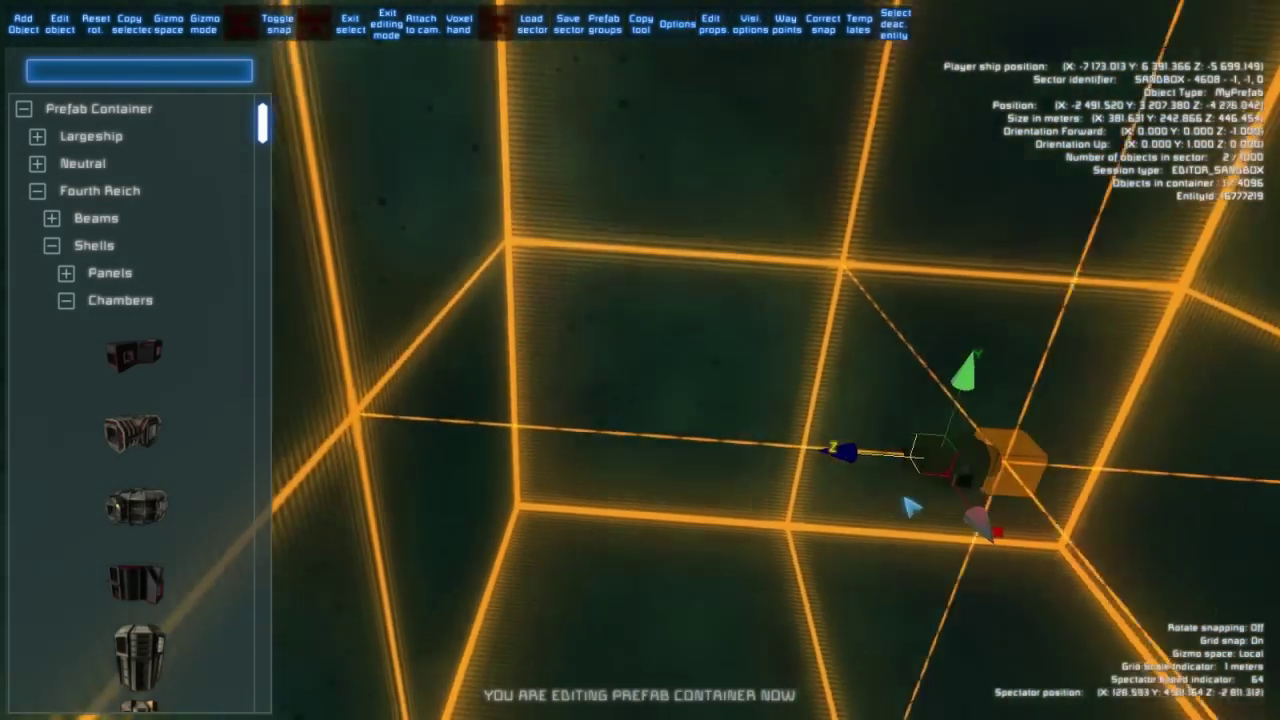
Rotate the chamber about its vertical axis and reposition it at about X -2090, Z -3900.
right_drag(906, 501, 906, 535)
key(d)
key(s)
right_drag(850, 270, 691, 292)
scroll(725, 282, up, 1)
mouse_move(618, 258)
mouse_down()
mouse_move(791, 303)
mouse_move(632, 262)
mouse_up()
drag(708, 217, 664, 307)
key(w)
double_click(601, 374)
click(601, 378)
key(d)
right_drag(720, 423, 694, 414)
key(a)
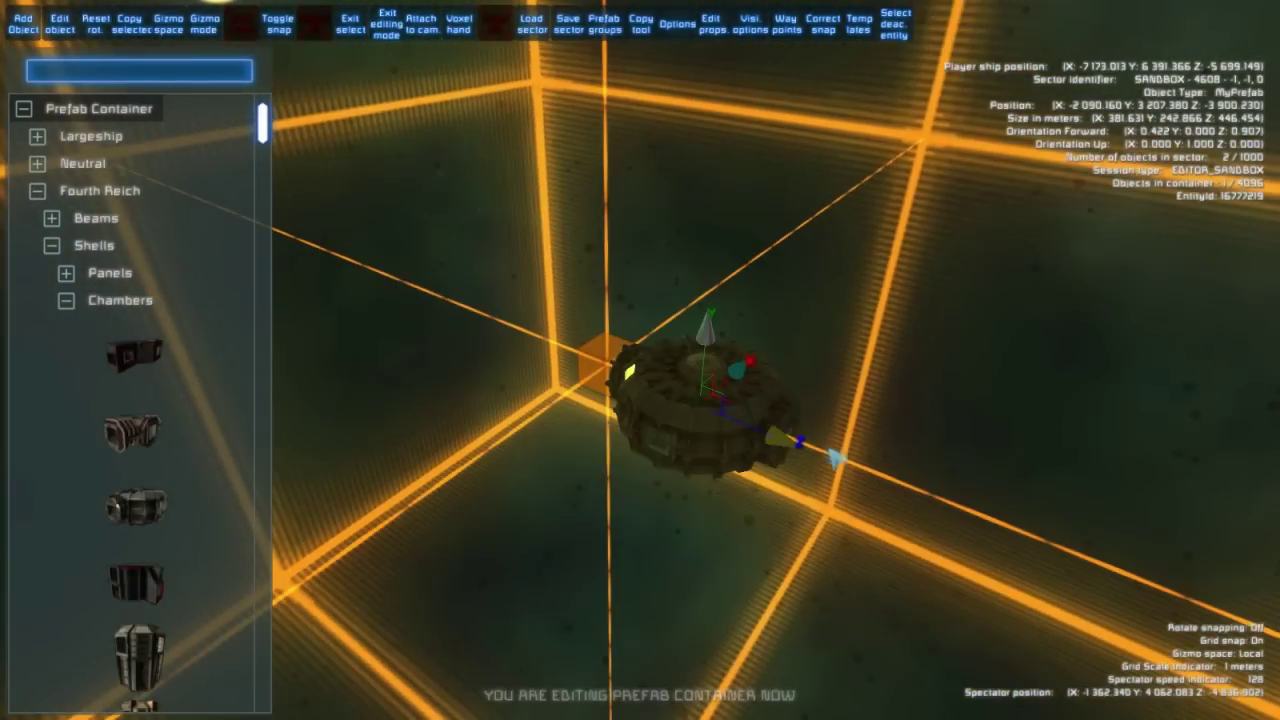
Consult the Editor Help overview of editor shortcuts and close it.
key(F1)
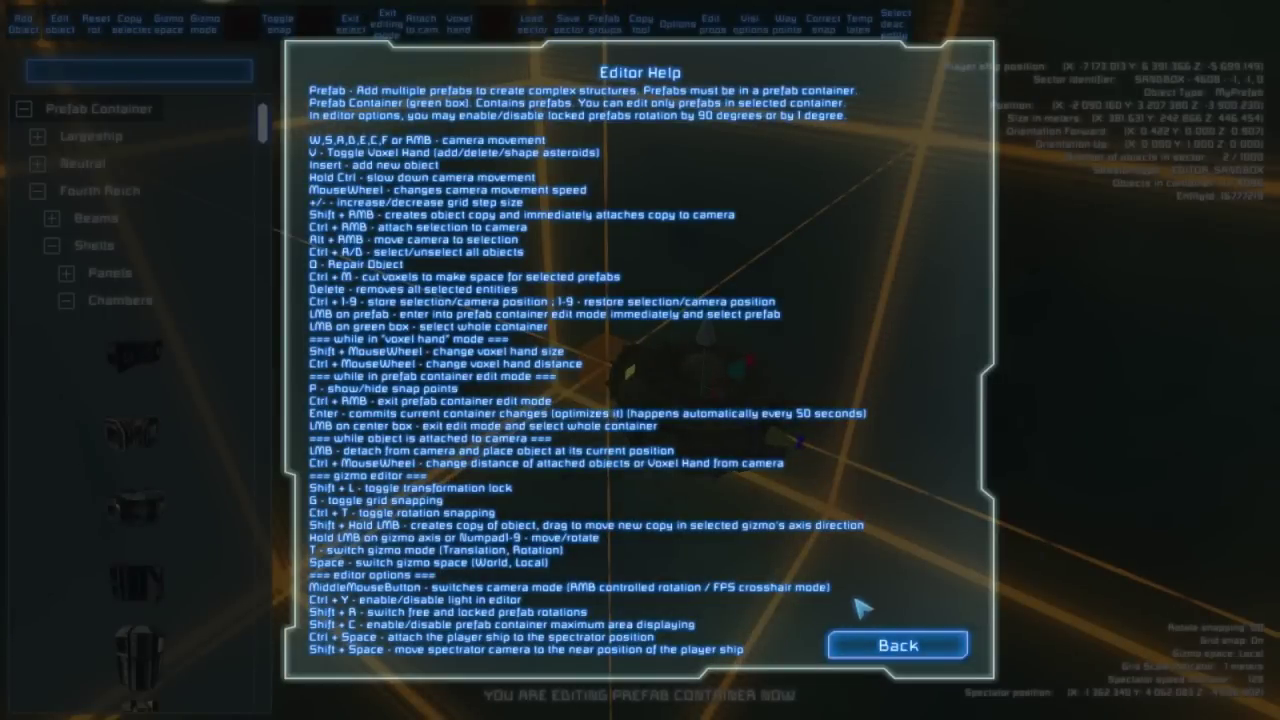
click(898, 645)
Show the prefab snap points and select the one at the centre of the chamber's protruding side port.
right_drag(737, 523, 770, 520)
key(a)
key(a)
right_drag(690, 495, 862, 515)
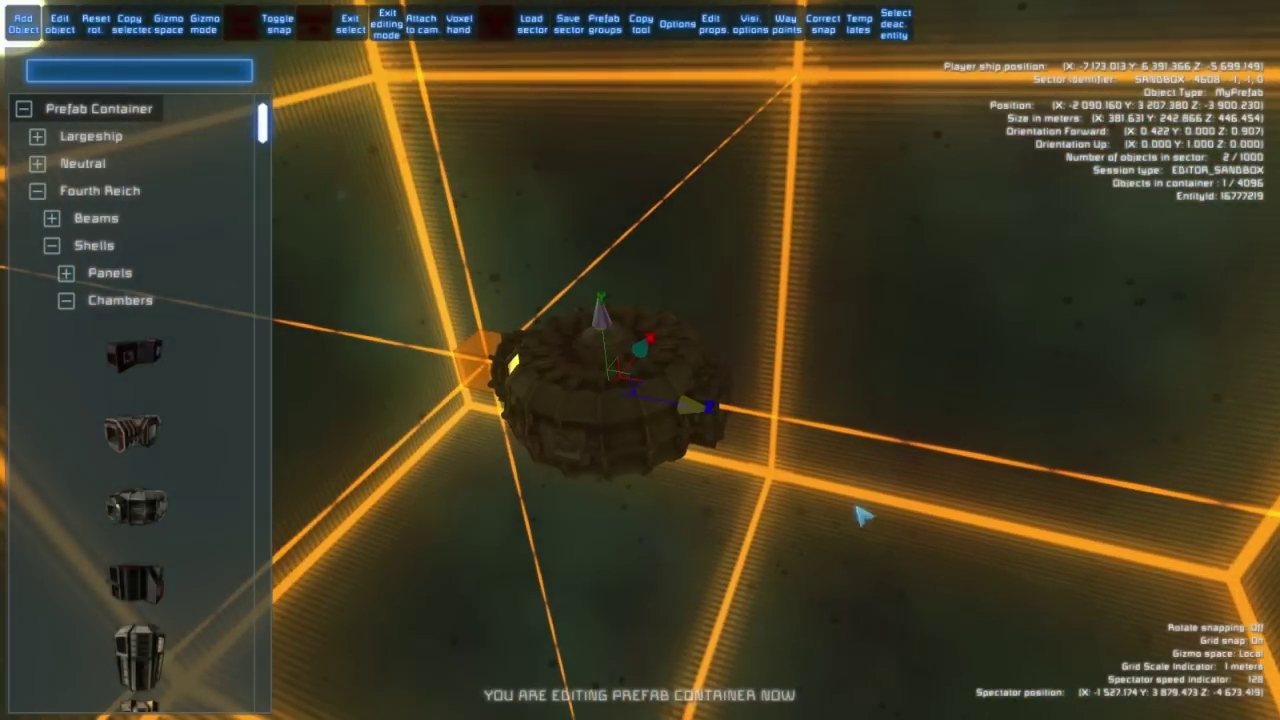
key(w)
right_drag(714, 450, 714, 450)
key(w)
key(q)
key(d)
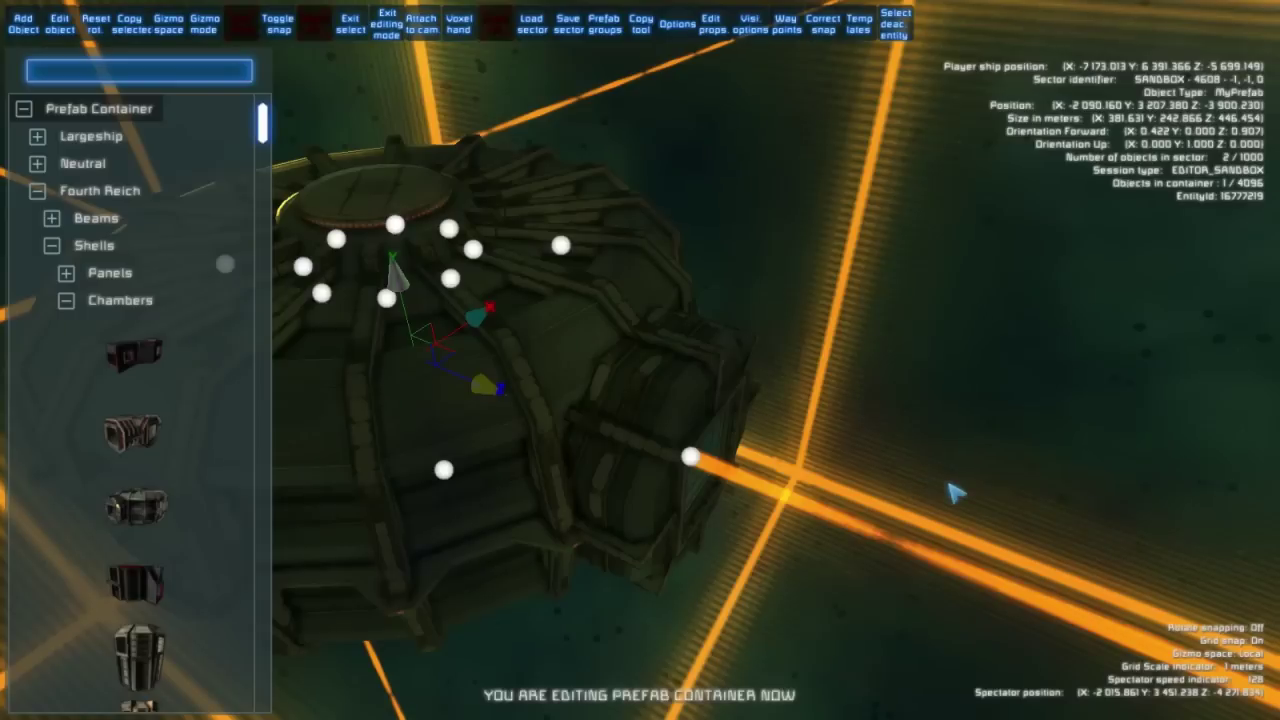
click(694, 457)
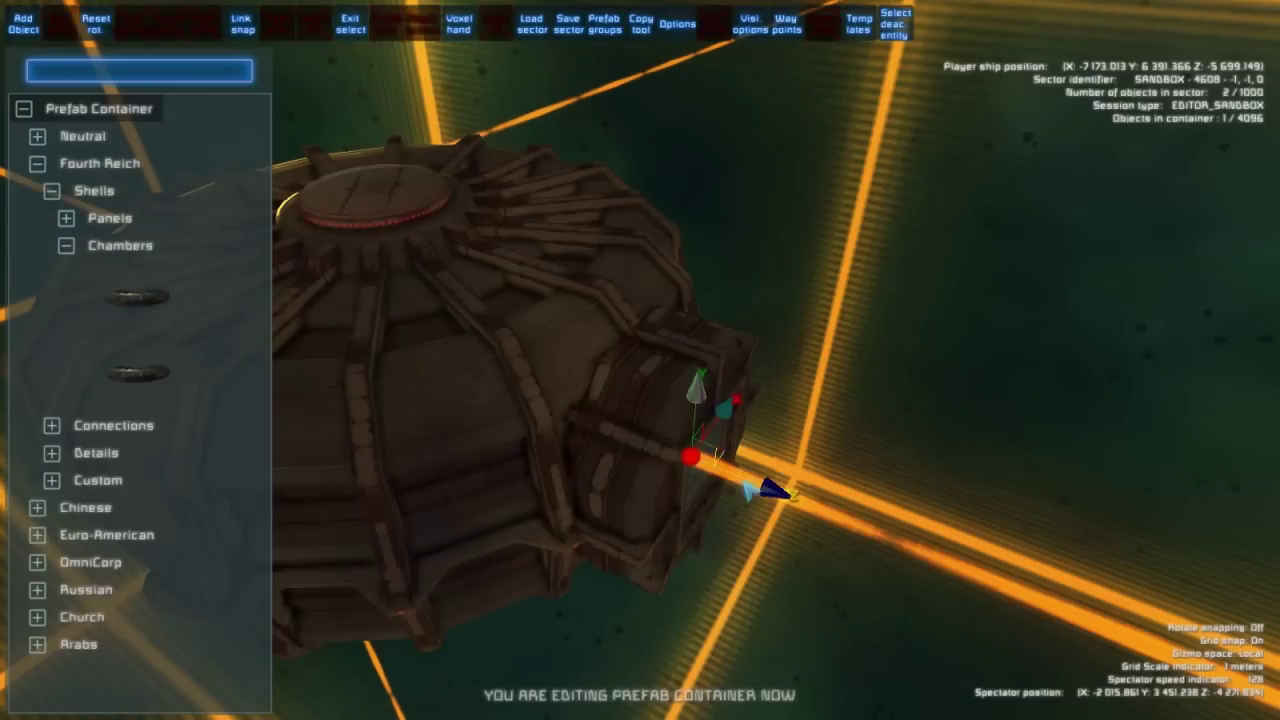
Bring the first flat frame piece from the Fourth Reich Connections Tunnels category into the container.
key(s)
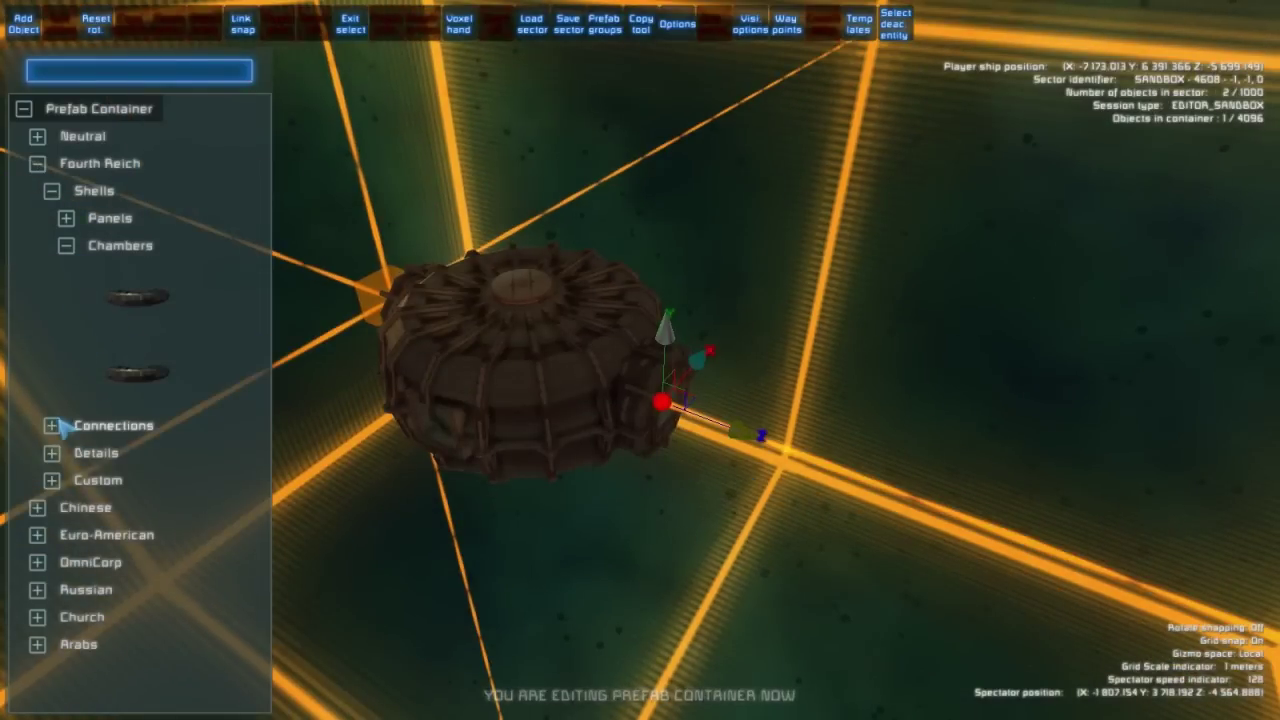
click(52, 426)
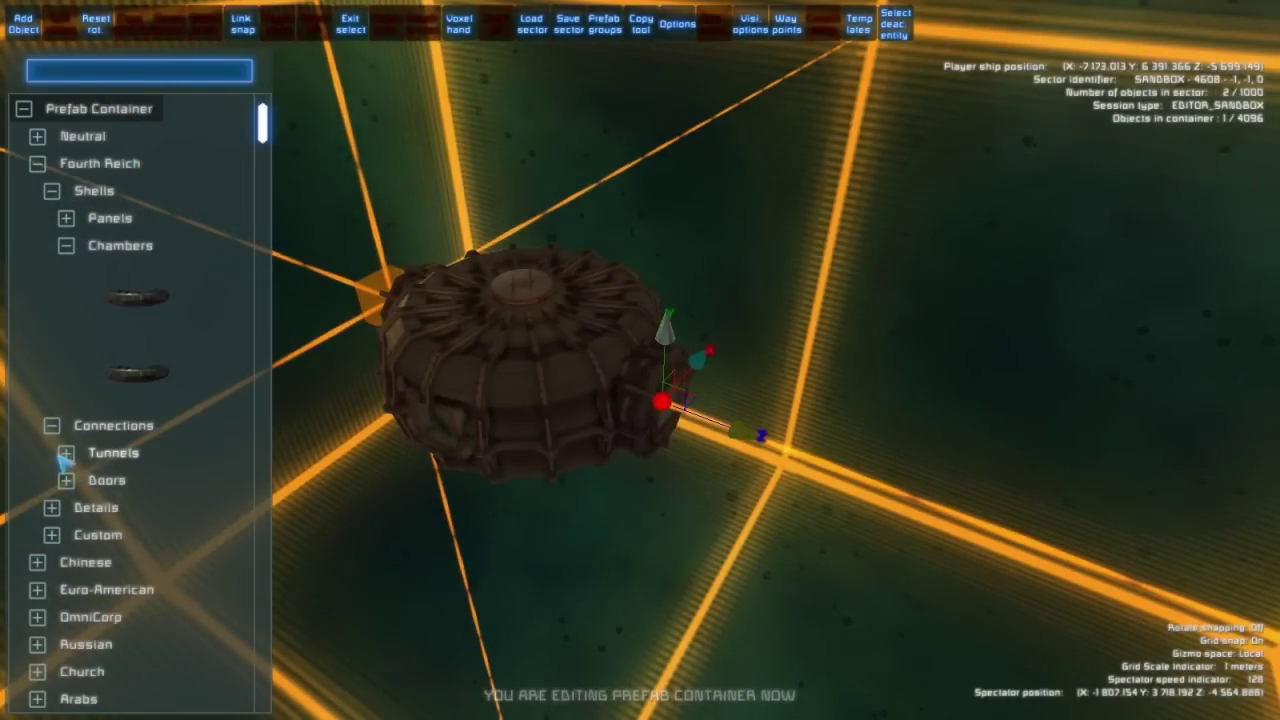
click(65, 453)
drag(145, 510, 822, 432)
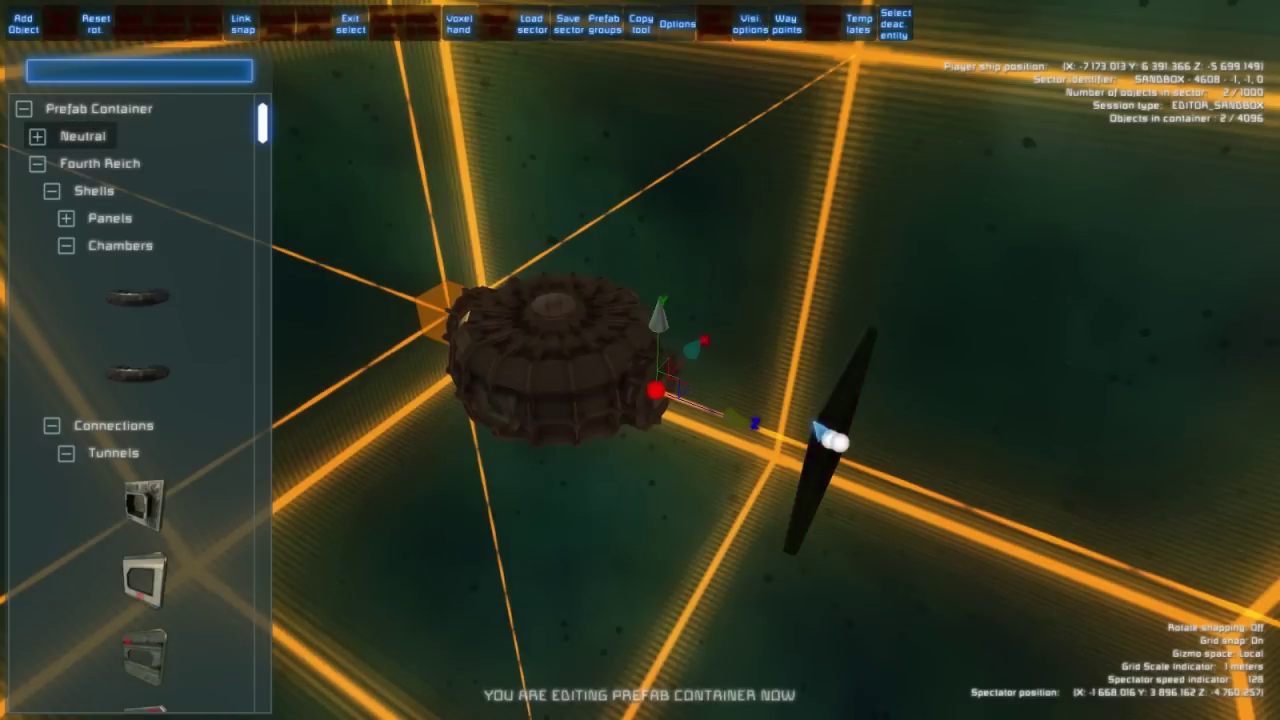
Snap the frame piece onto the chamber's side port using the frame's central snap point.
key(w)
key(s)
key(d)
key(w)
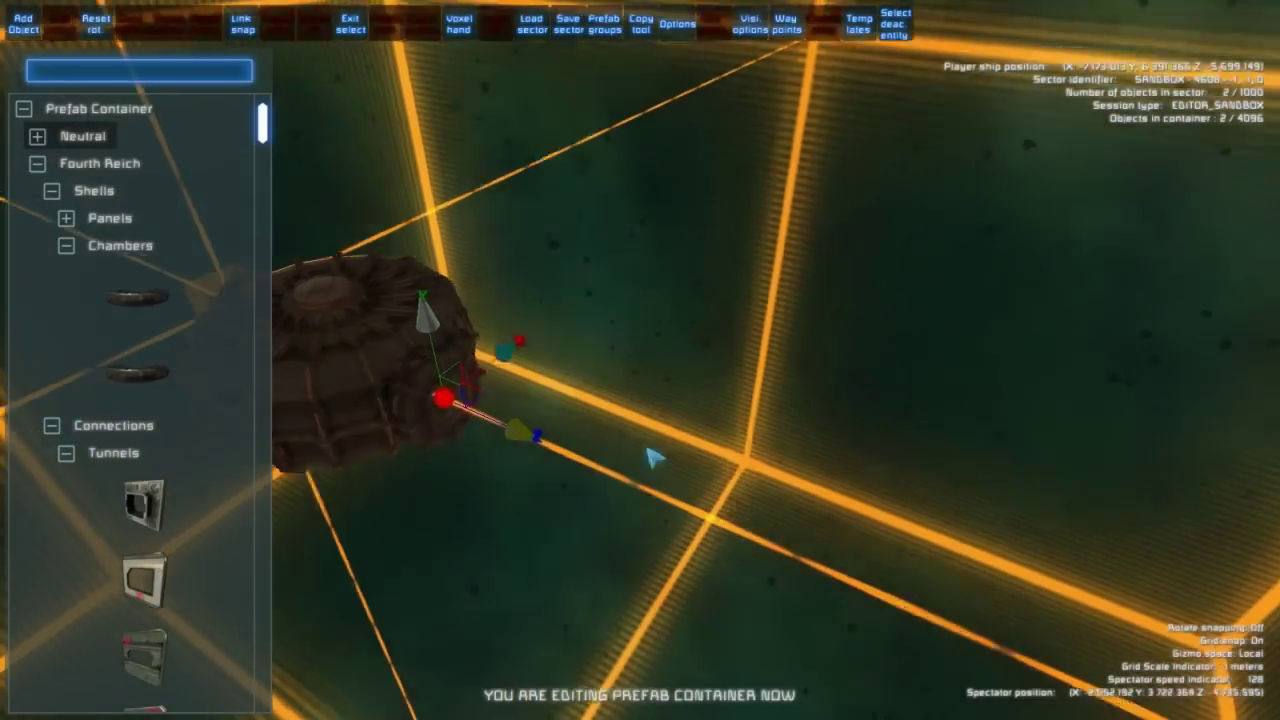
shift+scroll(655, 458, down, 2)
key(s)
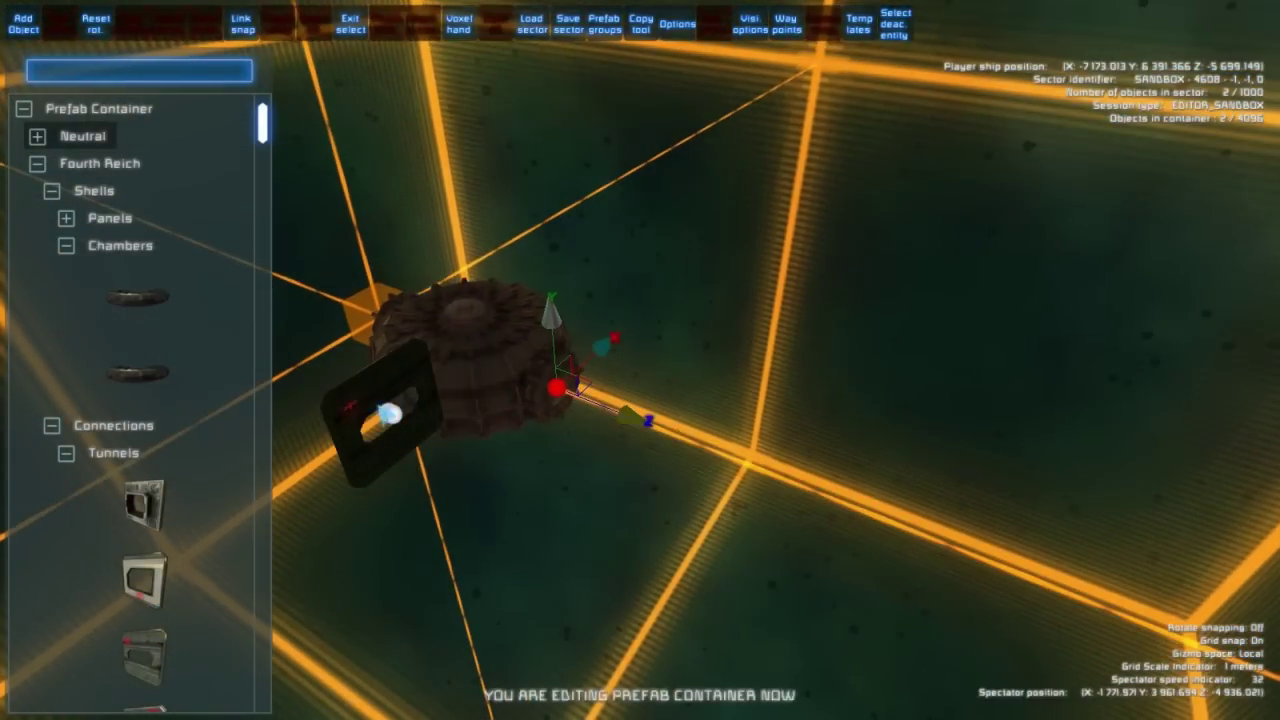
click(391, 415)
Select the free snap point on the outer side of the attached frame.
key(w)
right_drag(672, 558, 672, 556)
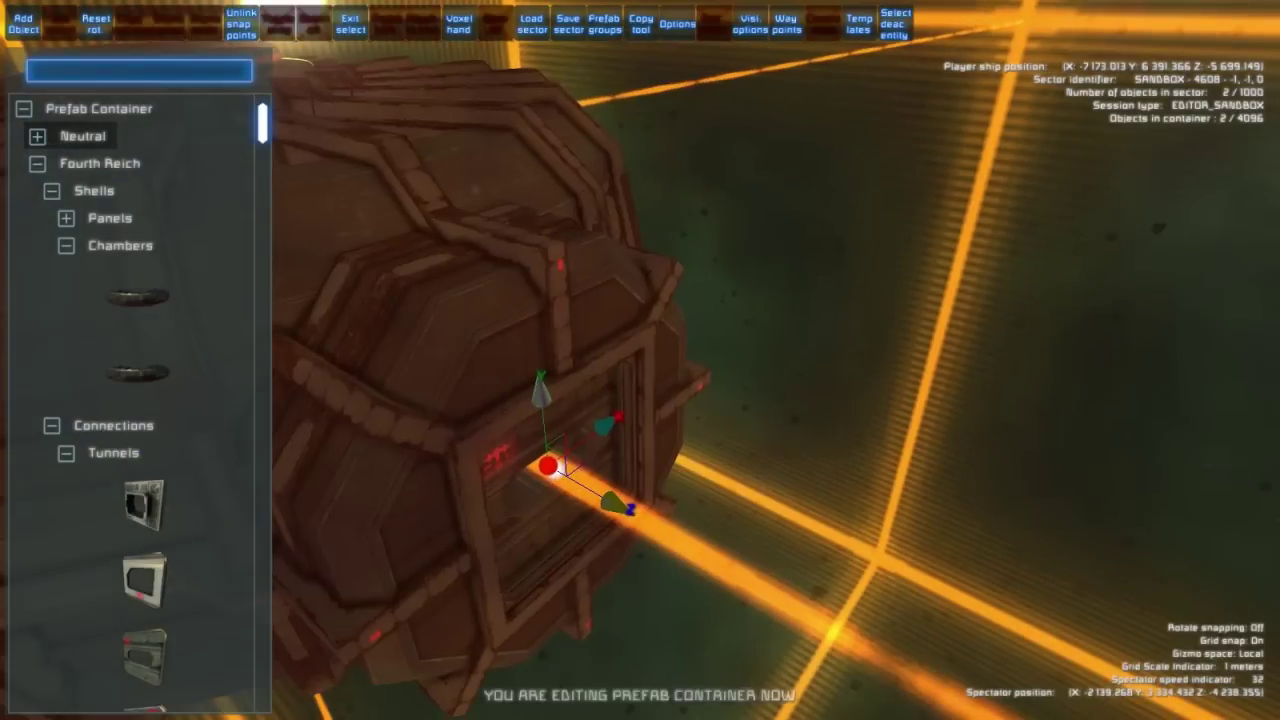
key(w)
click(773, 542)
click(539, 497)
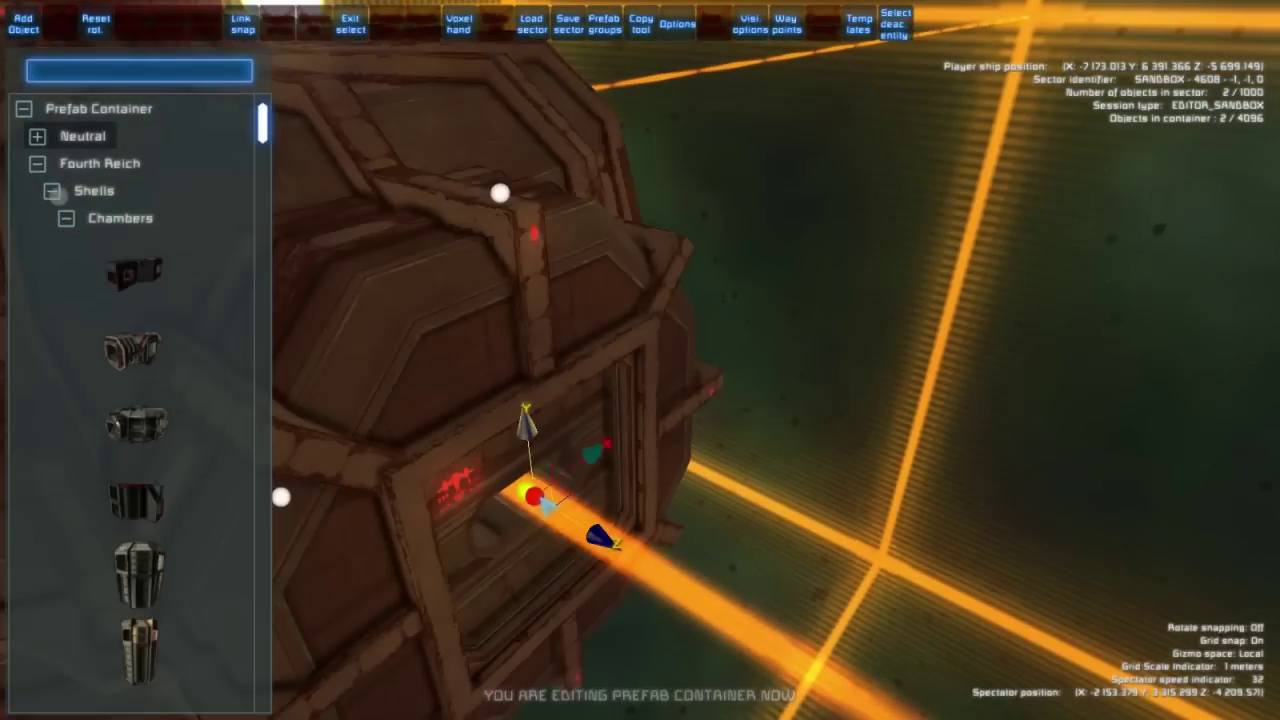
Add the dark tunnel segment from the Connections Tunnels category and snap it to the frame.
key(s)
click(66, 219)
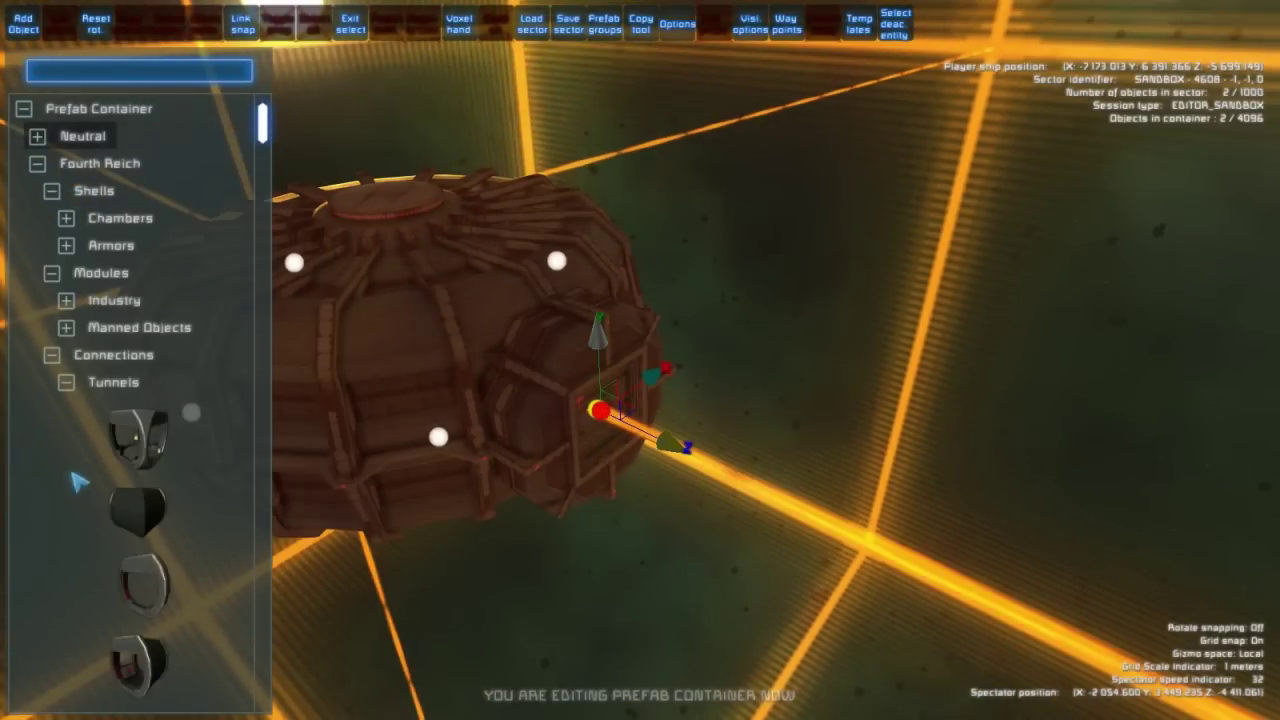
drag(121, 499, 879, 464)
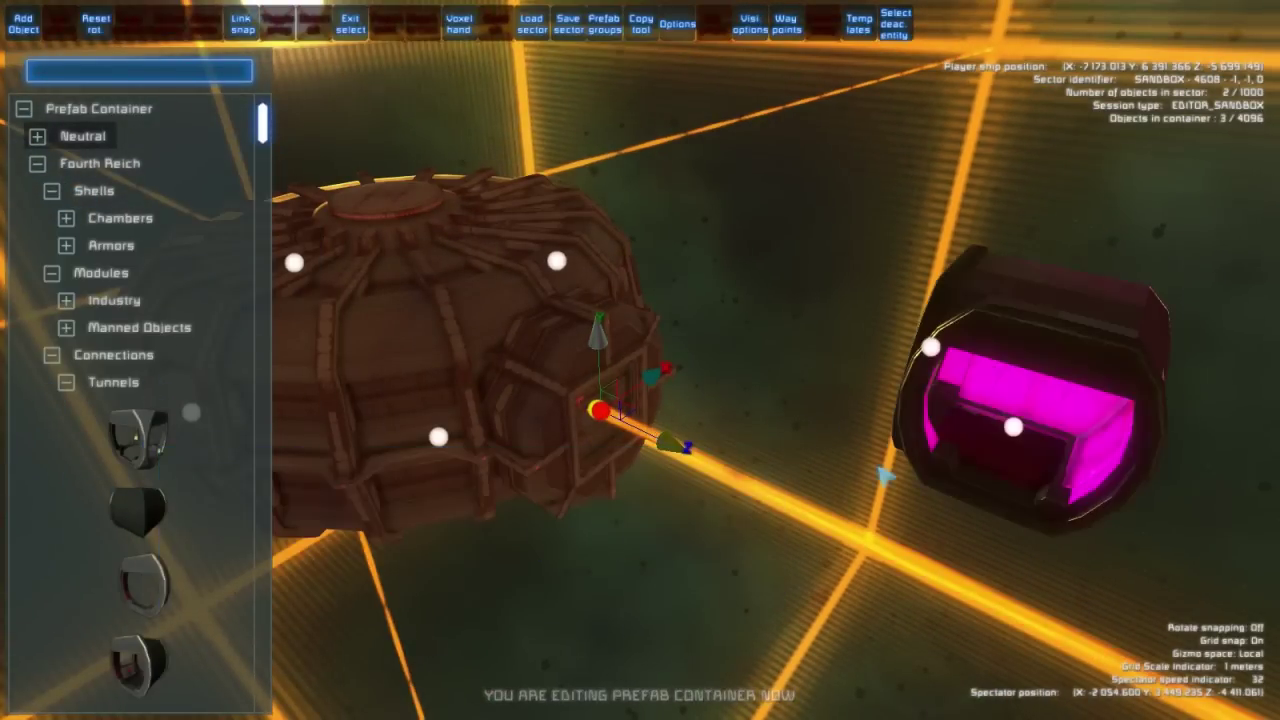
click(1013, 433)
Select the free snap point at the attached tunnel's outer end, add another tunnel segment and snap it there.
key(w)
click(749, 486)
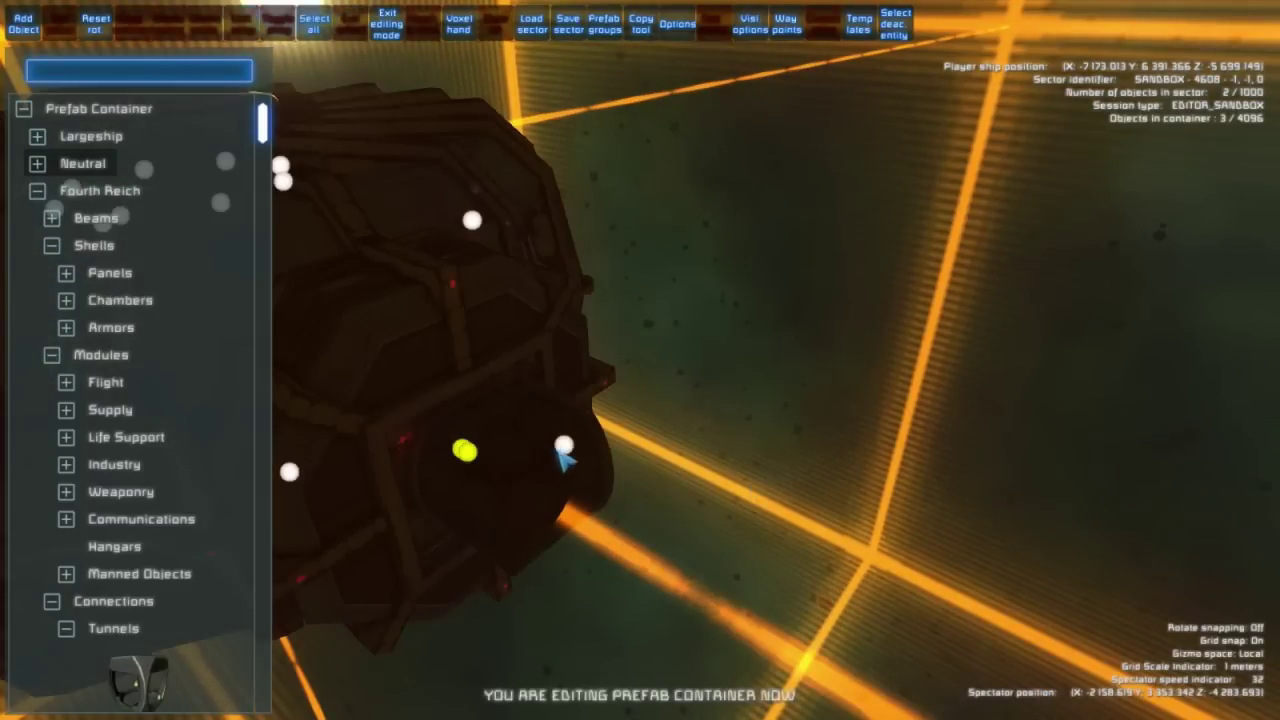
click(563, 447)
drag(165, 505, 958, 455)
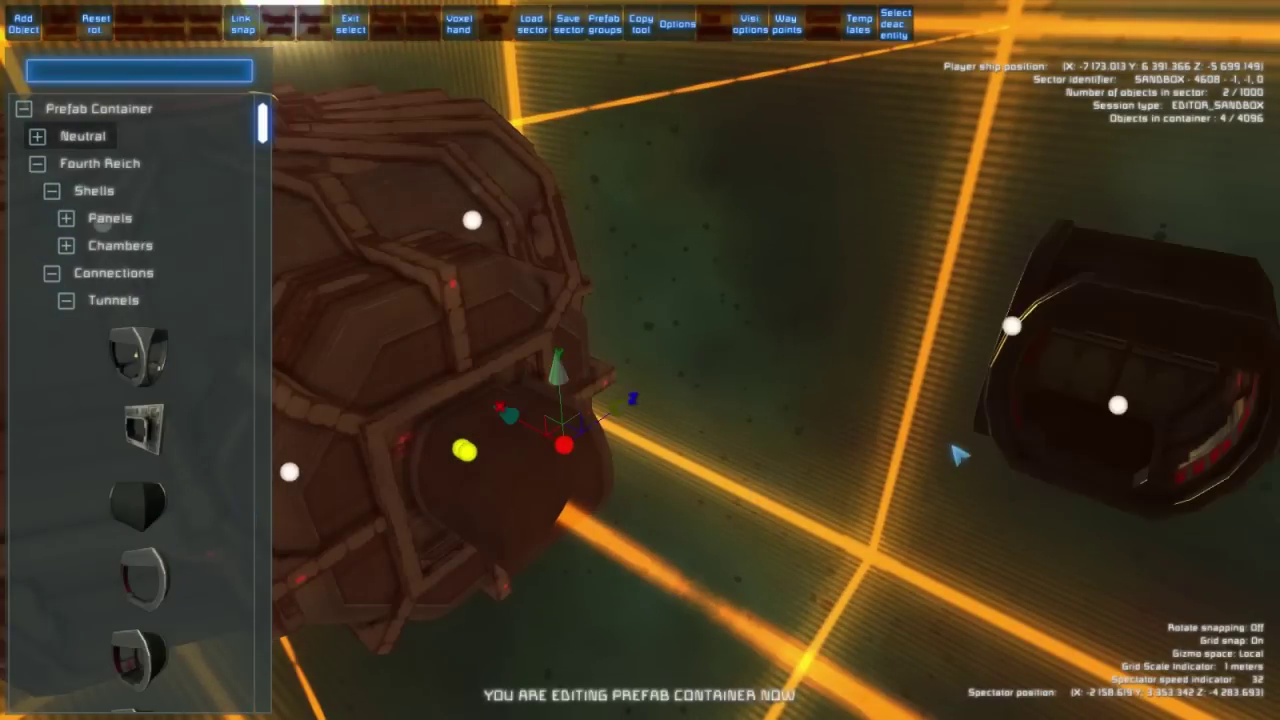
click(1118, 411)
Unlink the snap points joining the new end tunnel segment to the rest of the structure.
right_drag(1118, 411, 684, 449)
key(w)
shift+scroll(1118, 411, down, 1)
key(a)
right_drag(680, 397, 740, 375)
right_drag(594, 394, 690, 365)
right_drag(1092, 72, 811, 409)
key(a)
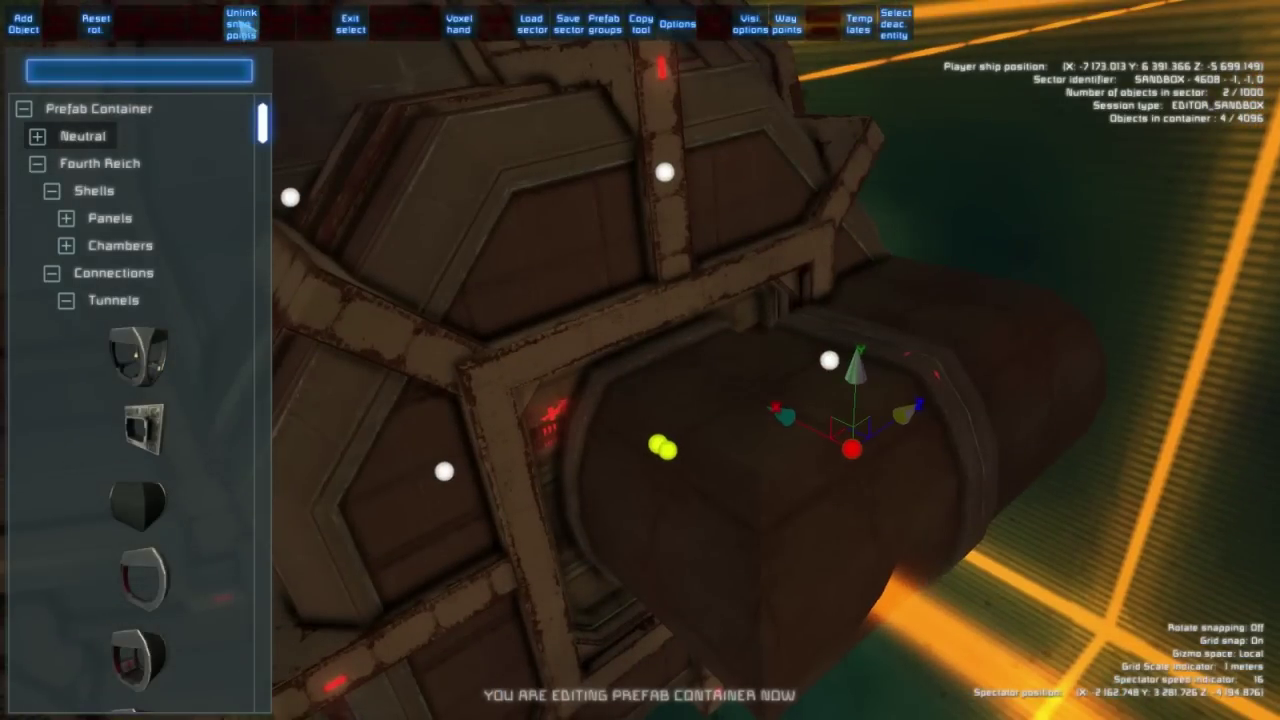
click(248, 28)
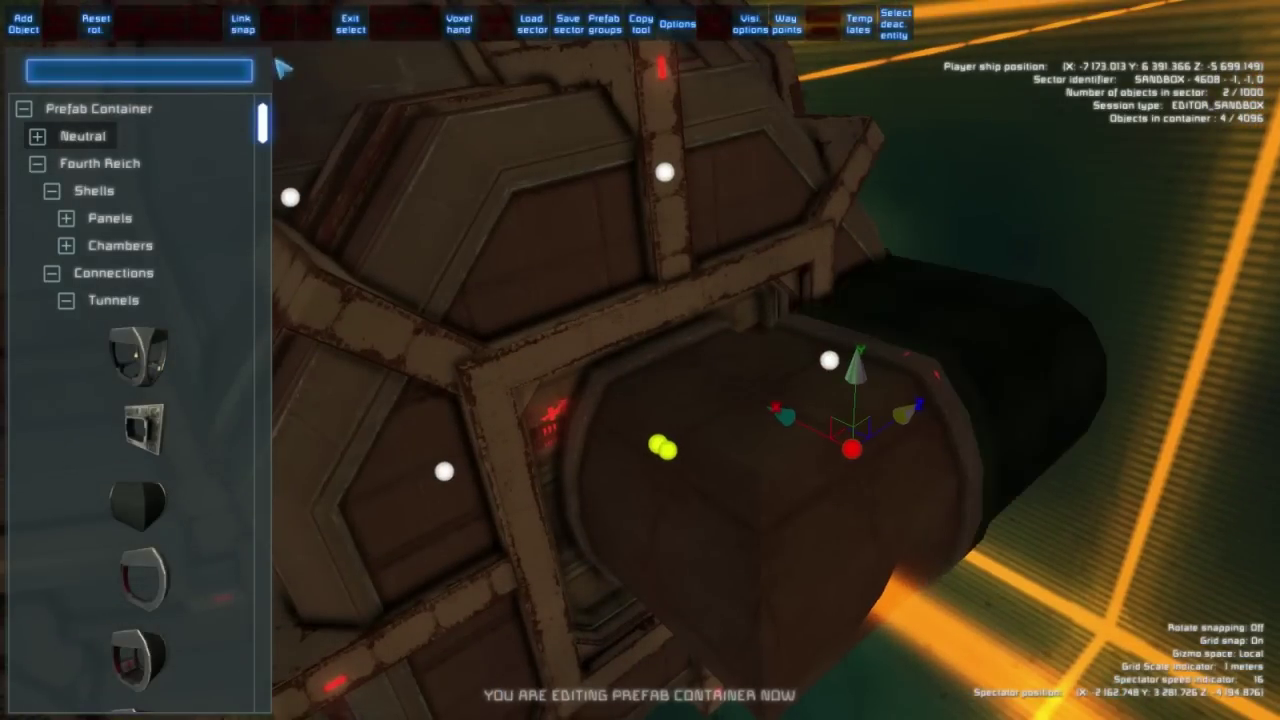
Rotate the unlinked end tunnel about its long axis at the joint so its open side faces outward.
click(856, 463)
key(d)
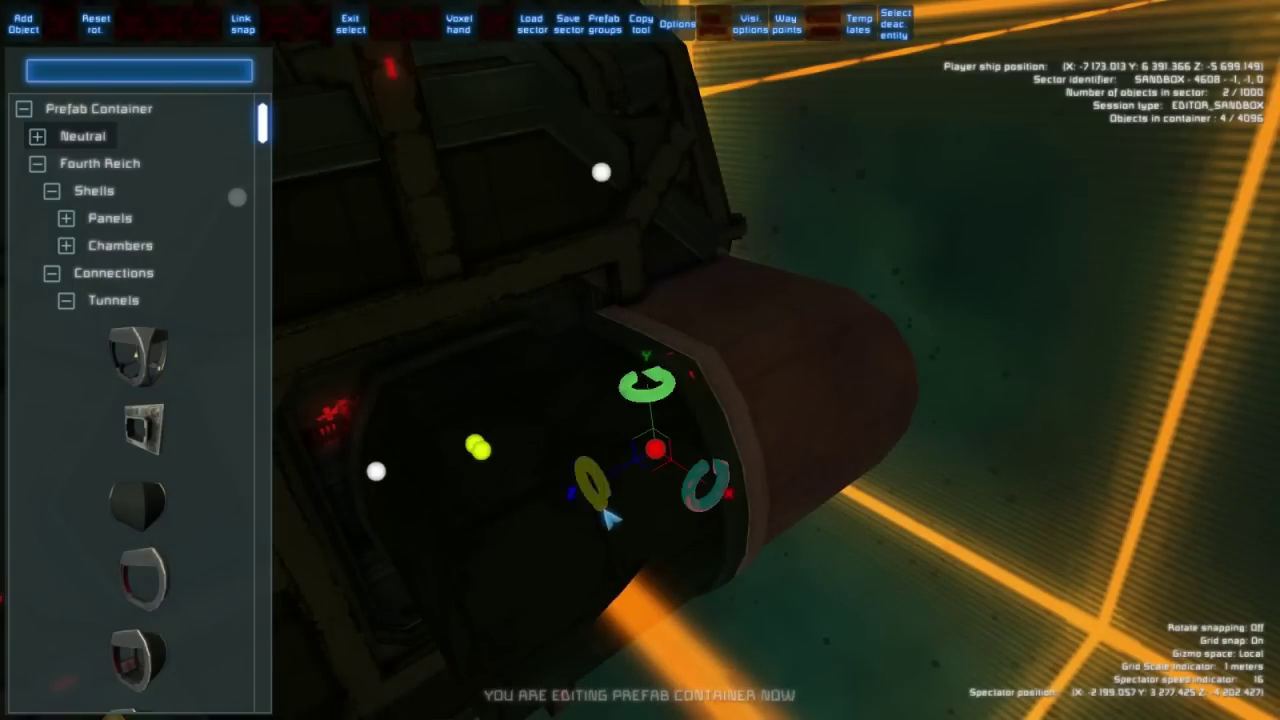
key(s)
drag(595, 472, 678, 548)
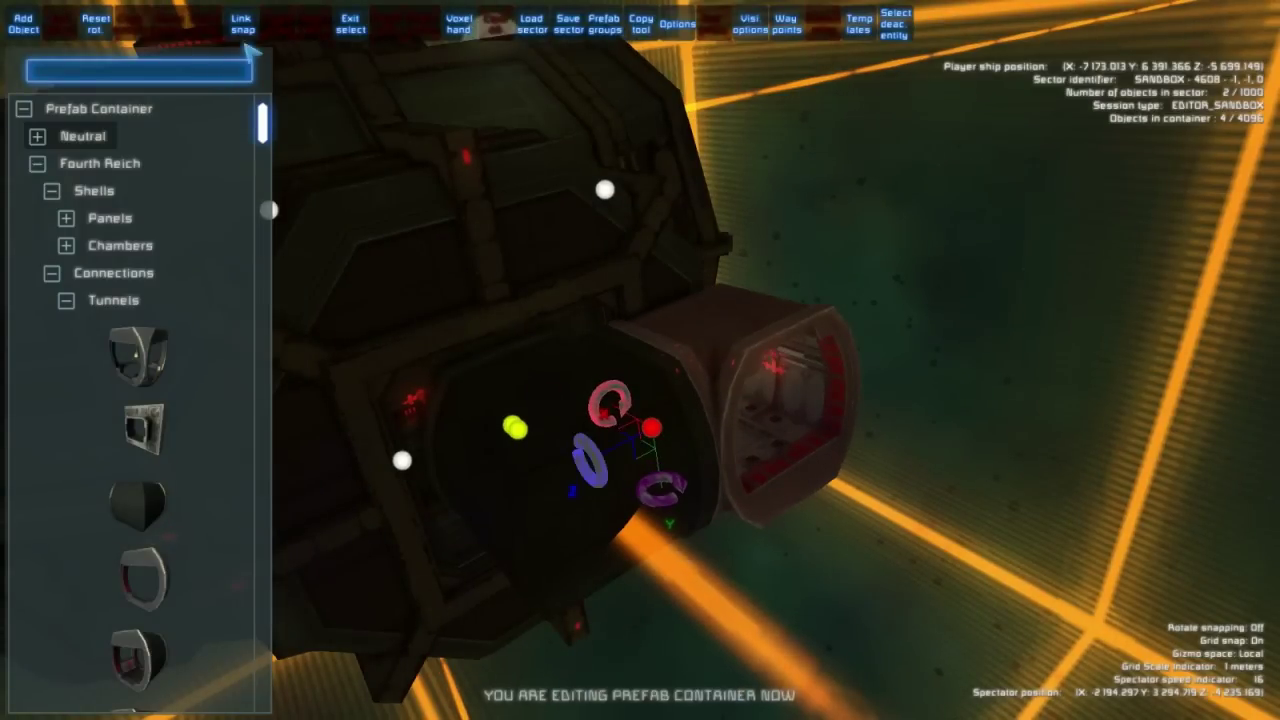
Link the end tunnel's snap points again, select the chamber and shift the connected assembly along the gizmo axes.
key(s)
click(507, 304)
key(d)
mouse_move(507, 304)
right_down()
mouse_move(395, 306)
mouse_move(490, 306)
right_up()
key(a)
key(f)
key(space)
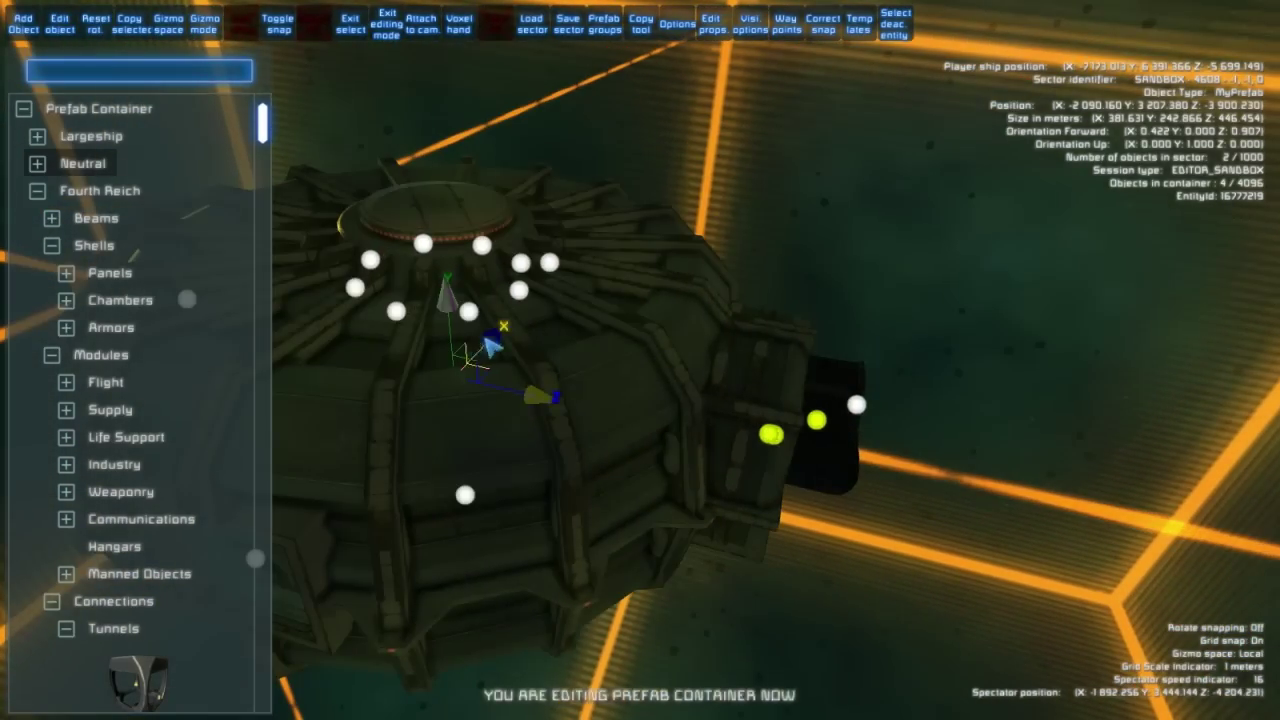
mouse_move(528, 398)
mouse_down()
mouse_move(646, 434)
mouse_move(548, 404)
mouse_up()
key(s)
key(d)
right_drag(654, 366, 592, 348)
drag(560, 345, 622, 331)
Select the outermost tunnel segment and move it along its X axis with the linked structure.
click(830, 430)
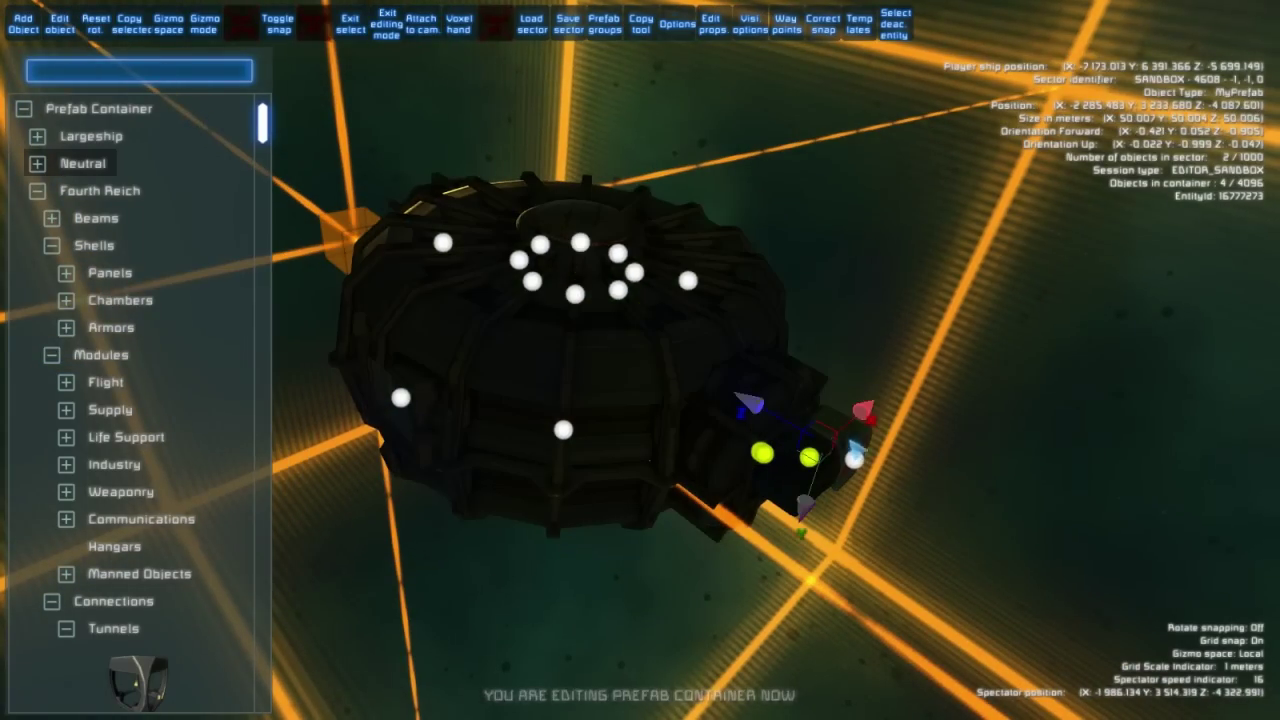
drag(865, 431, 778, 424)
key(d)
key(w)
Rotate the outermost tunnel about its long axis to turn the whole linked structure.
right_drag(776, 416, 677, 437)
key(d)
key(r)
drag(583, 440, 688, 497)
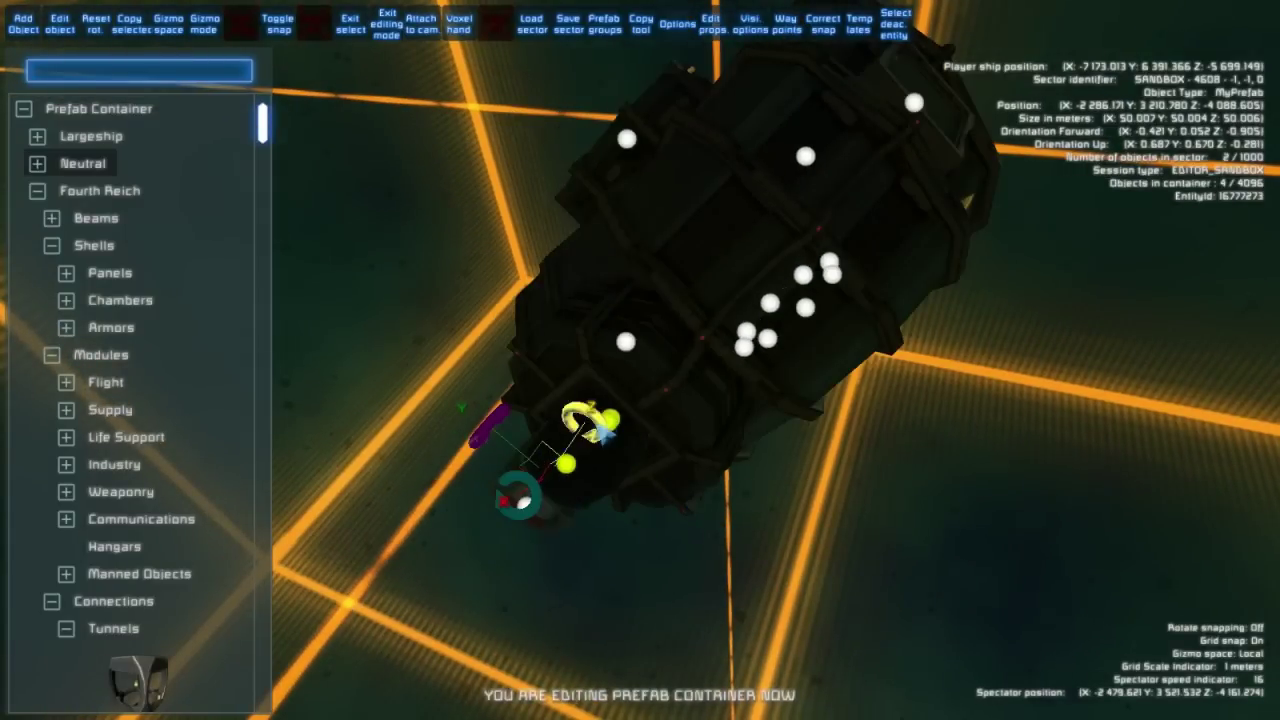
drag(605, 428, 788, 467)
key(s)
right_drag(788, 467, 814, 458)
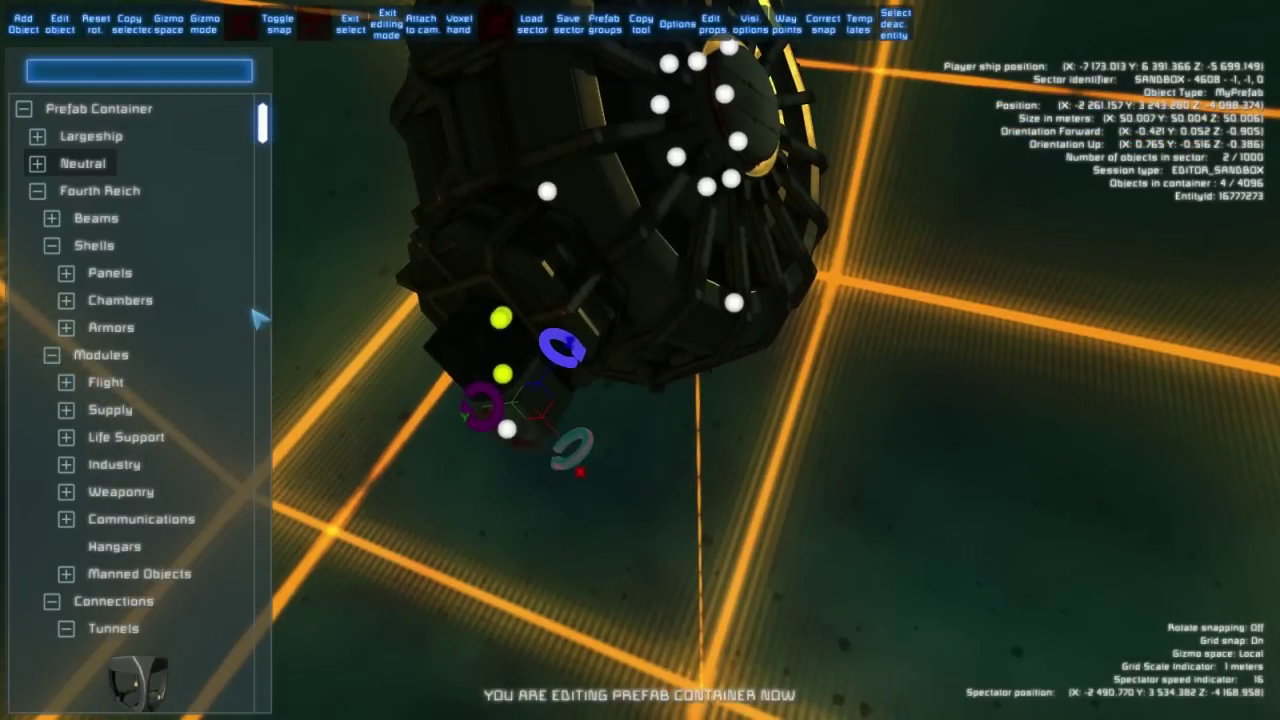
Collapse the open Fourth Reich subcategories and add a round lamp from Details Lights to the container.
click(52, 355)
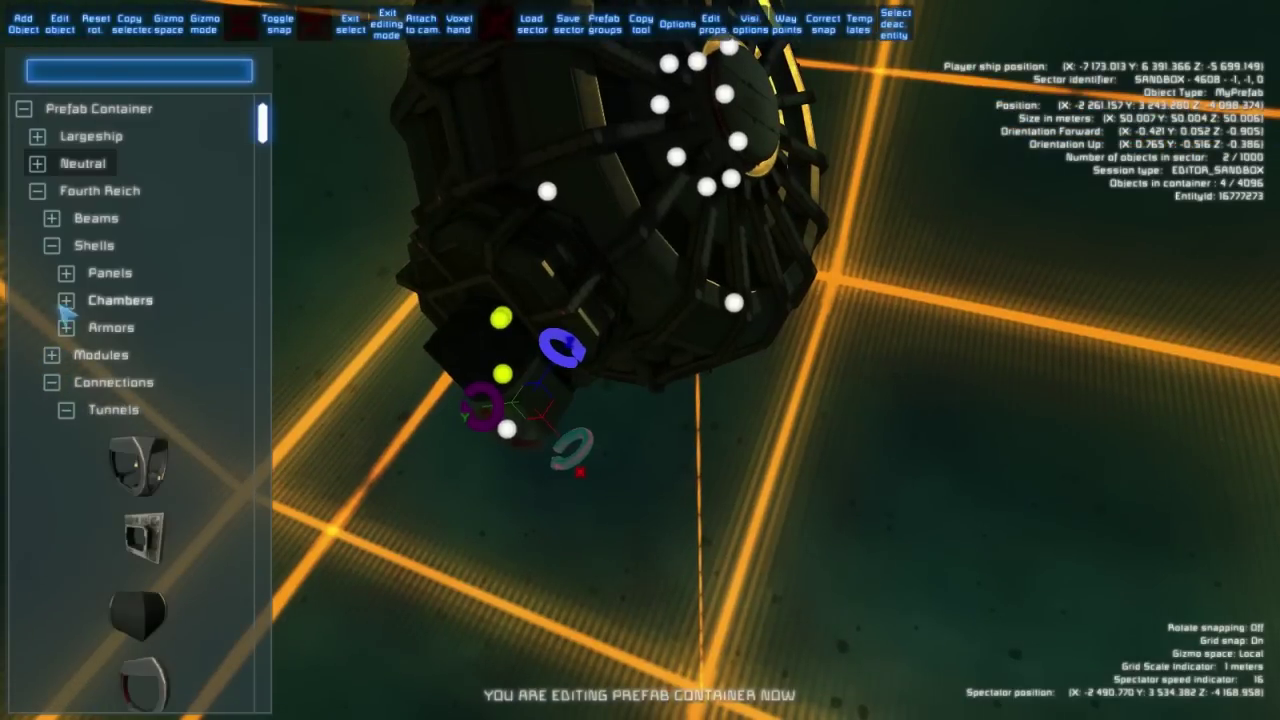
click(53, 246)
click(52, 300)
click(52, 328)
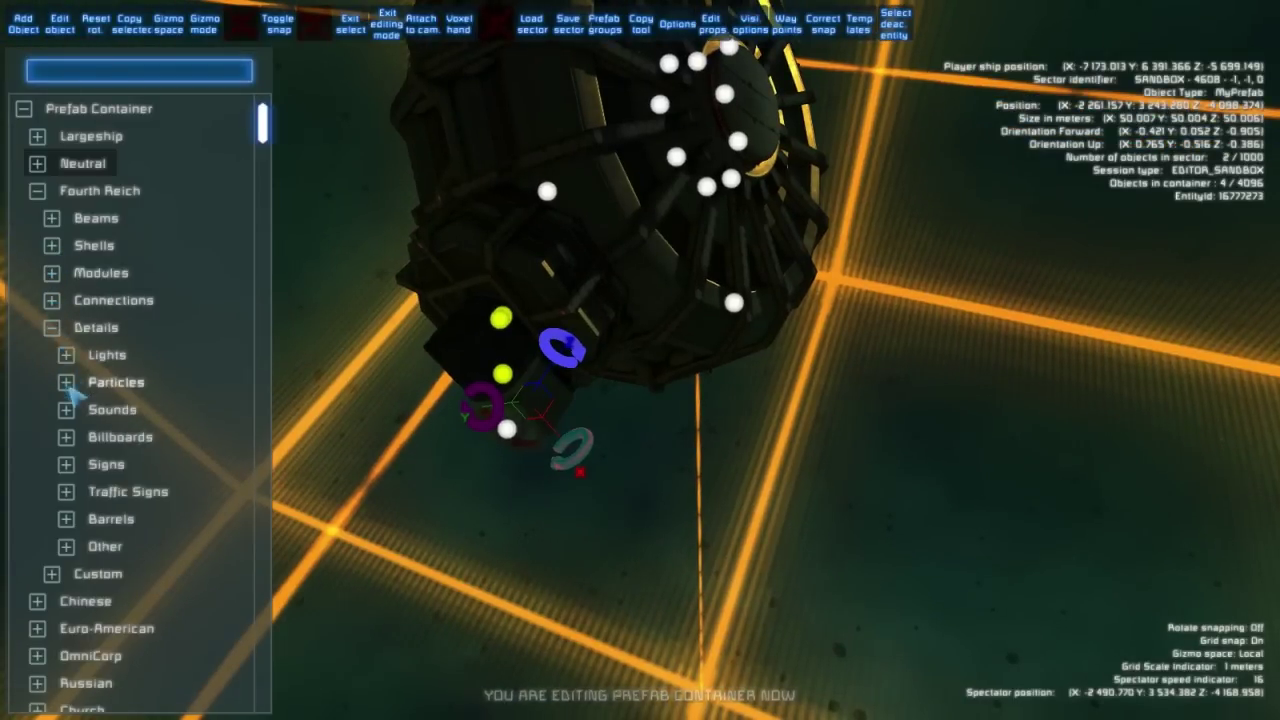
click(66, 355)
drag(157, 578, 548, 530)
Attach the lamp to the camera, carry it inside the chamber and detach it there.
key(n)
key(w)
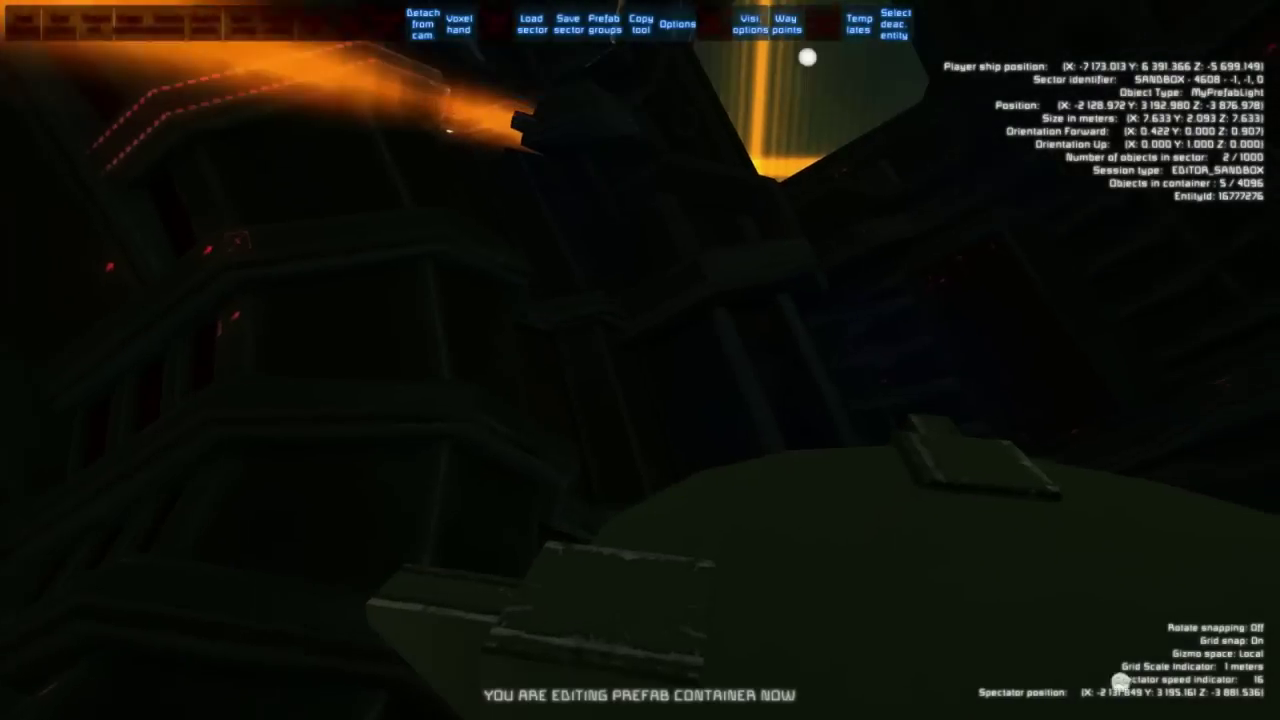
key(n)
right_drag(671, 625, 674, 640)
key(s)
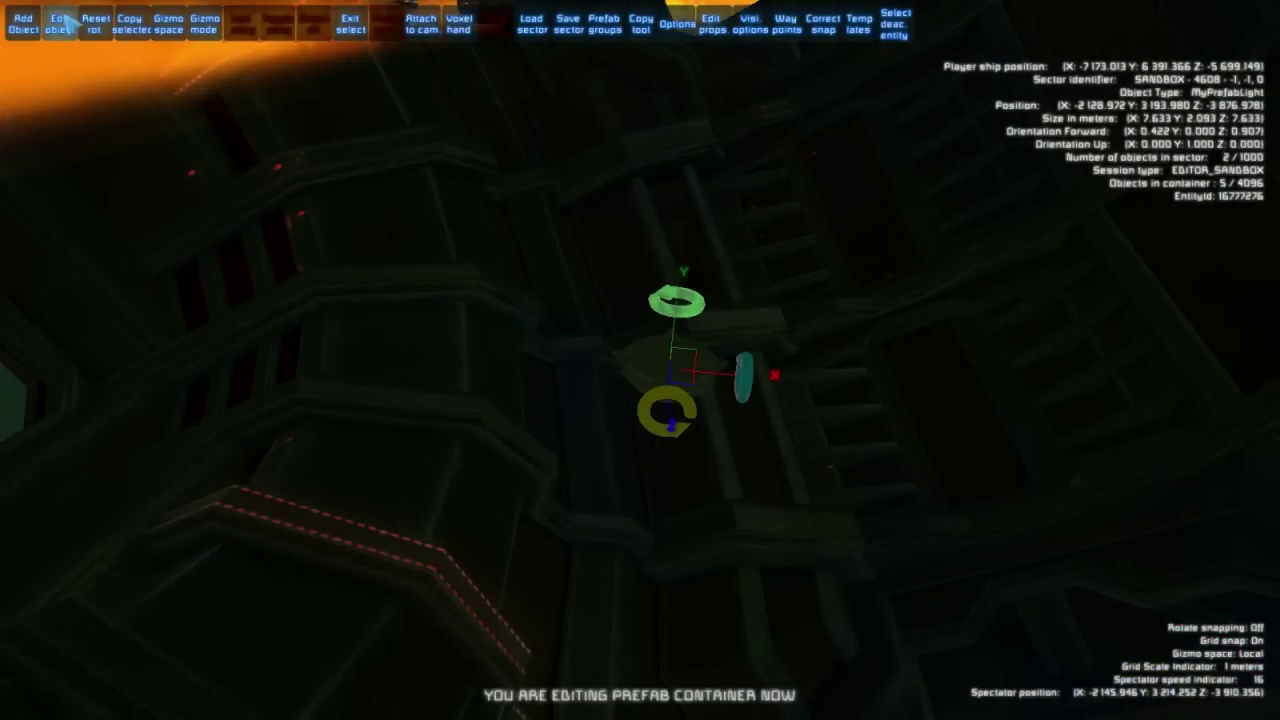
Edit the lamp's point light with falloff 2.807, range 64.835 and intensity 3.499.
click(60, 24)
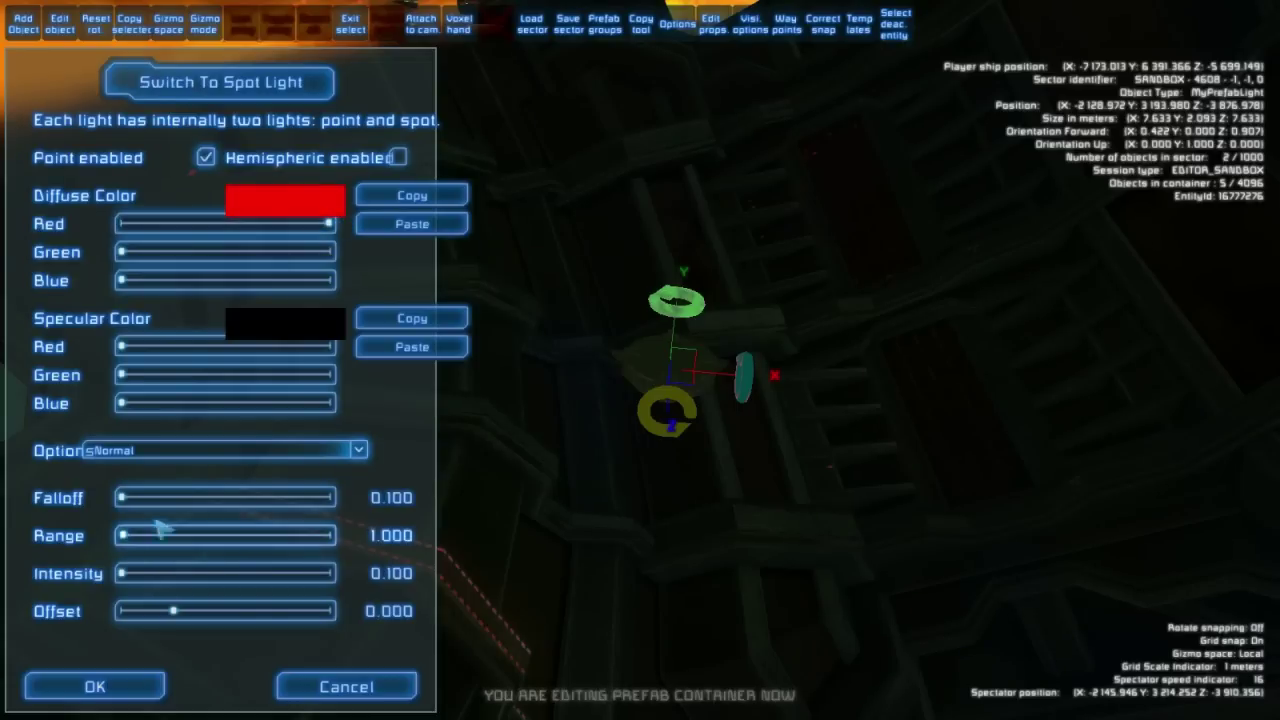
drag(235, 497, 236, 498)
drag(122, 575, 193, 575)
Rotate the lamp about its Z axis inside the chamber.
right_drag(697, 490, 697, 490)
key(s)
key(w)
scroll(698, 460, down, 1)
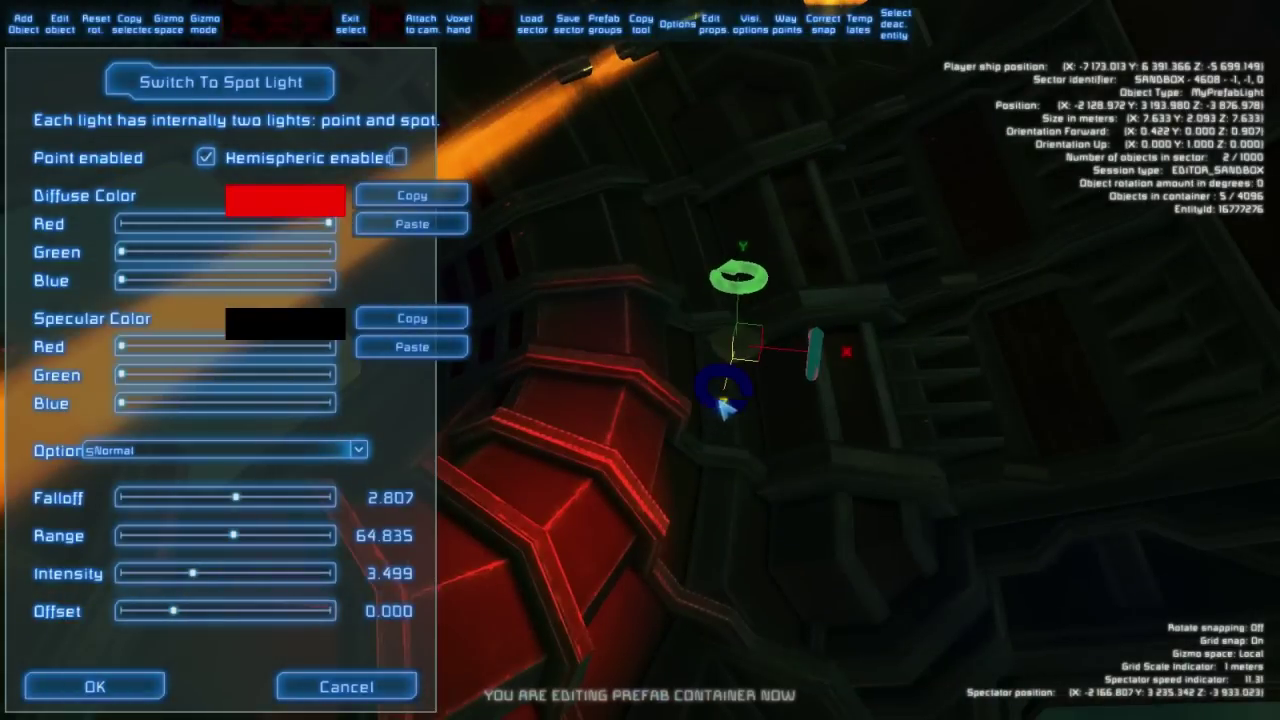
drag(722, 404, 757, 422)
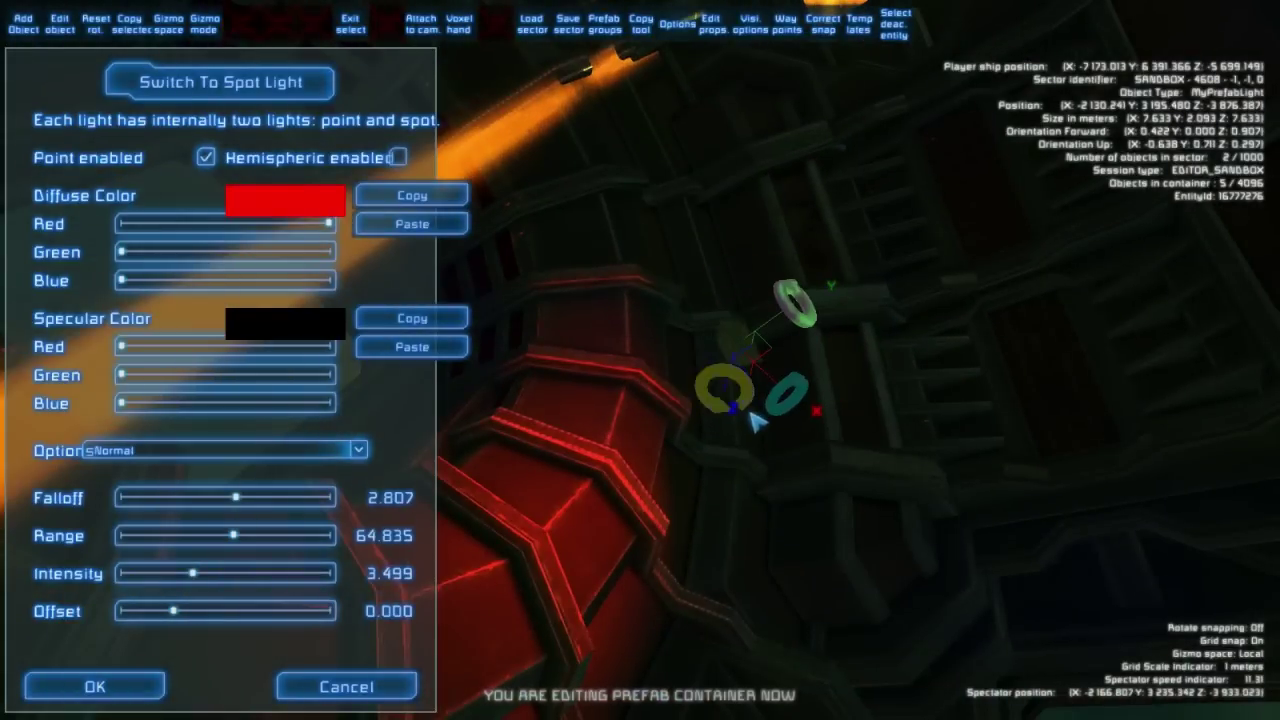
Try the ConstantFlashing and RandomFlashing options on the point light.
click(200, 451)
click(192, 502)
key(w)
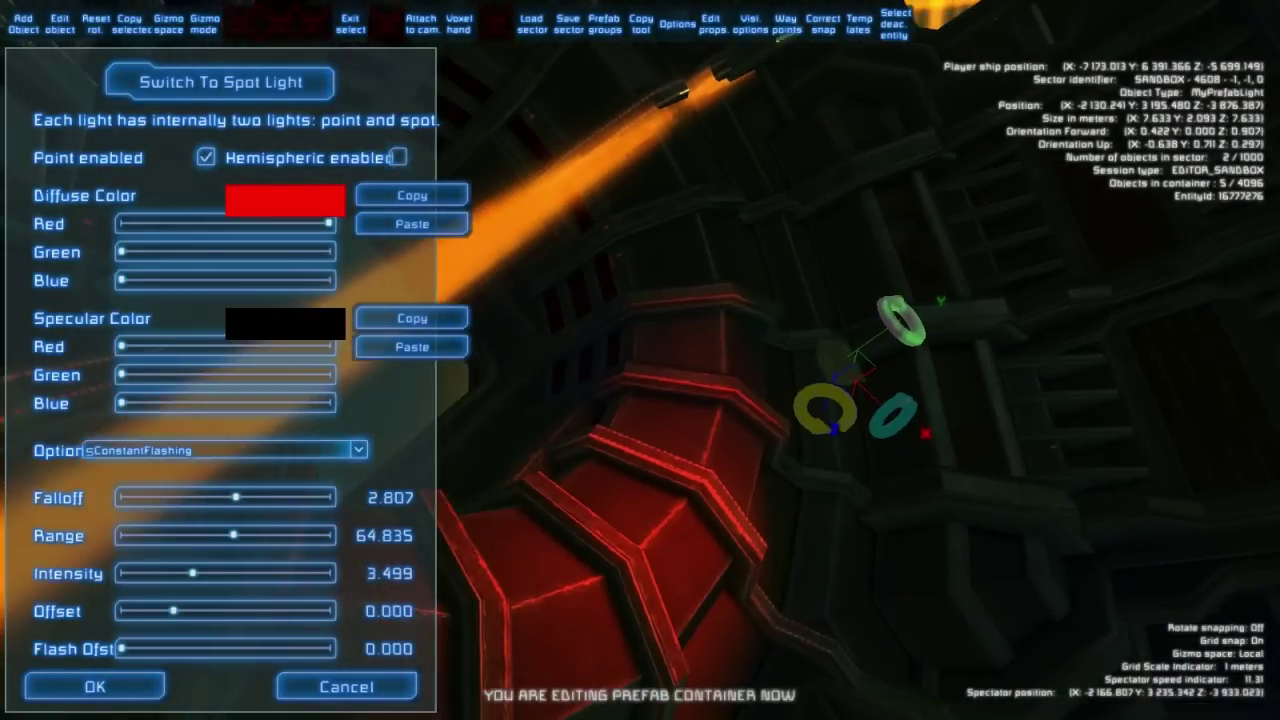
click(290, 451)
click(240, 523)
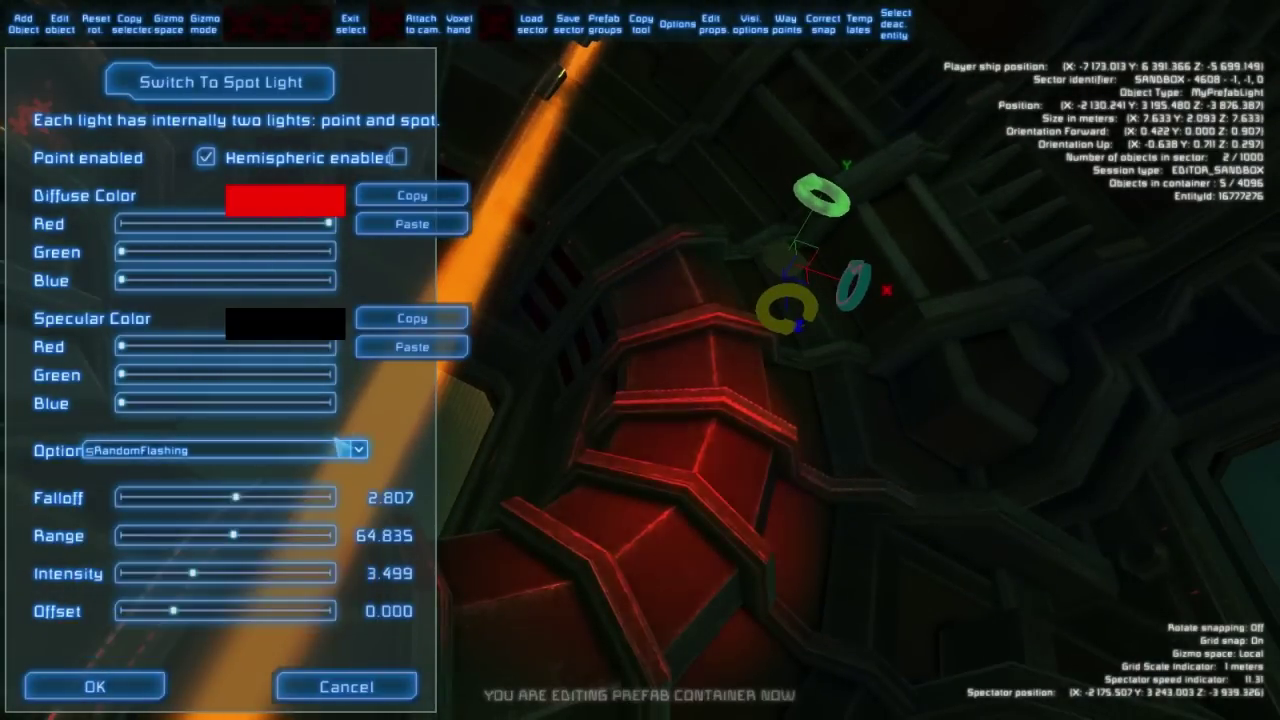
Set the point light's option to Distant glare and its specular color to yellow using full red and green.
click(250, 451)
click(240, 547)
key(w)
right_drag(831, 566, 890, 515)
scroll(831, 566, down, 2)
key(s)
key(d)
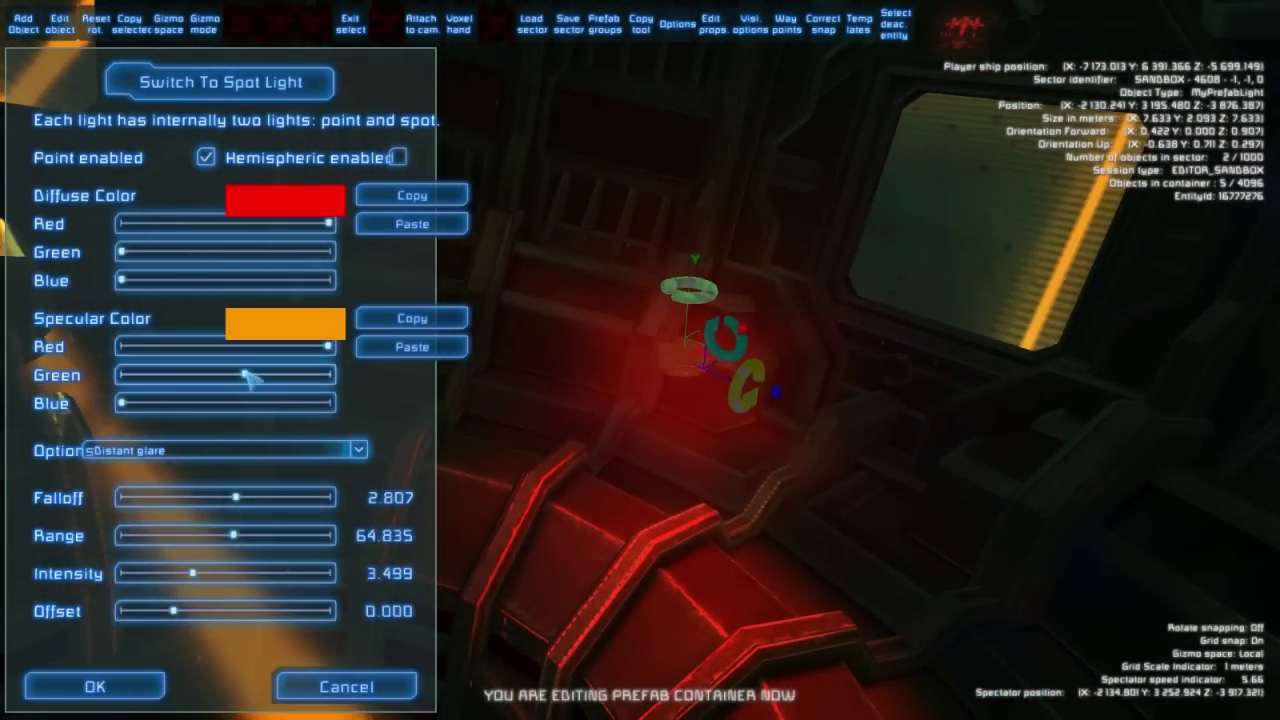
key(s)
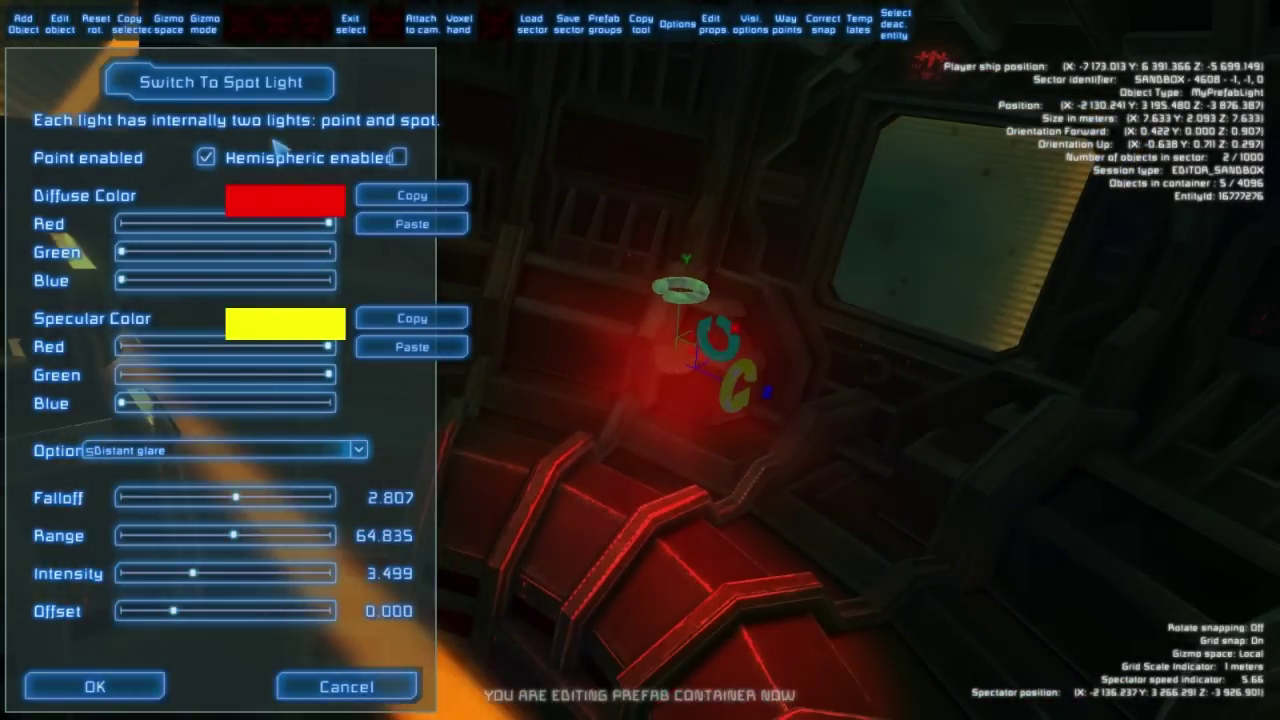
Set the lamp's spot light to RandomFlashing with angle 31.541, return to the point light and accept the light settings.
click(271, 99)
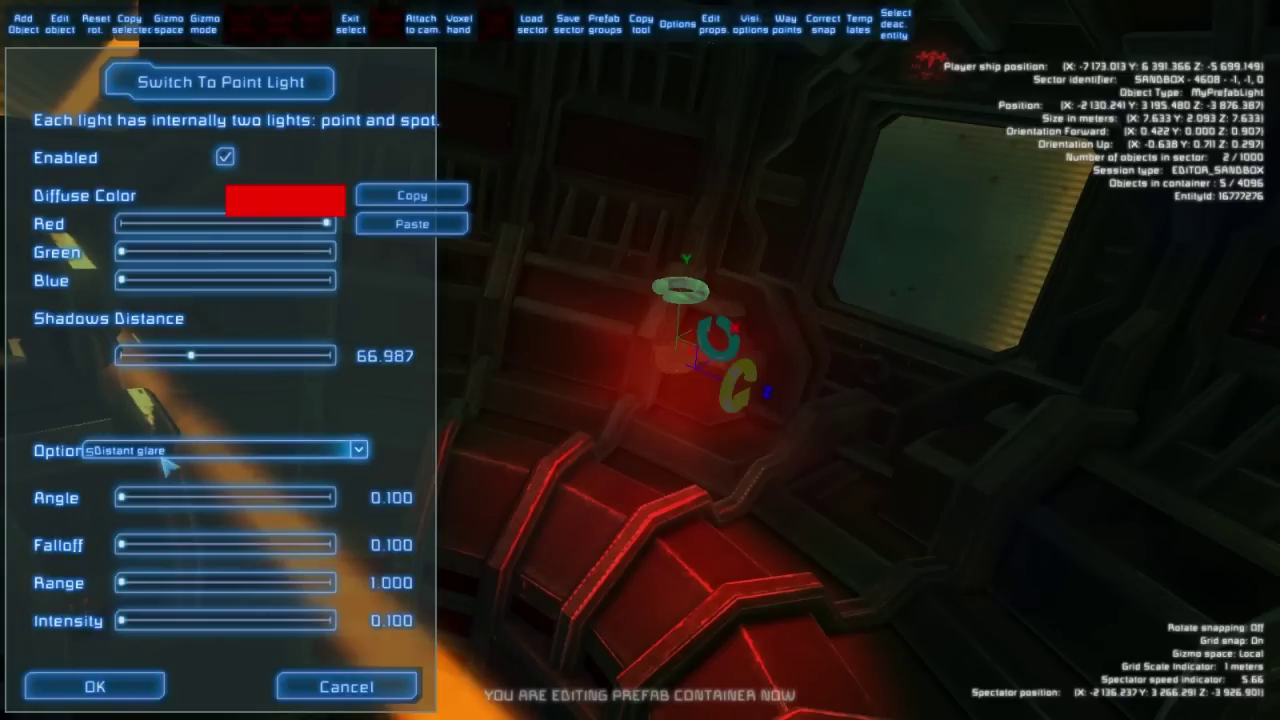
click(196, 450)
click(185, 523)
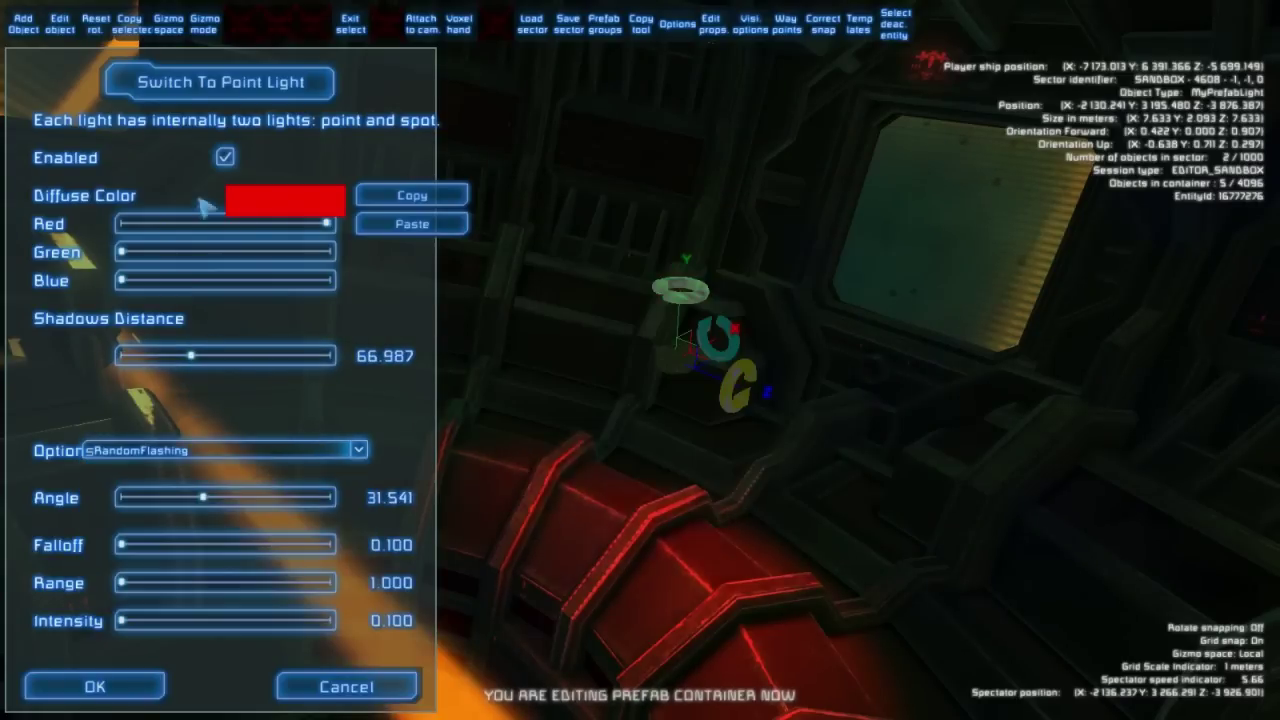
click(221, 82)
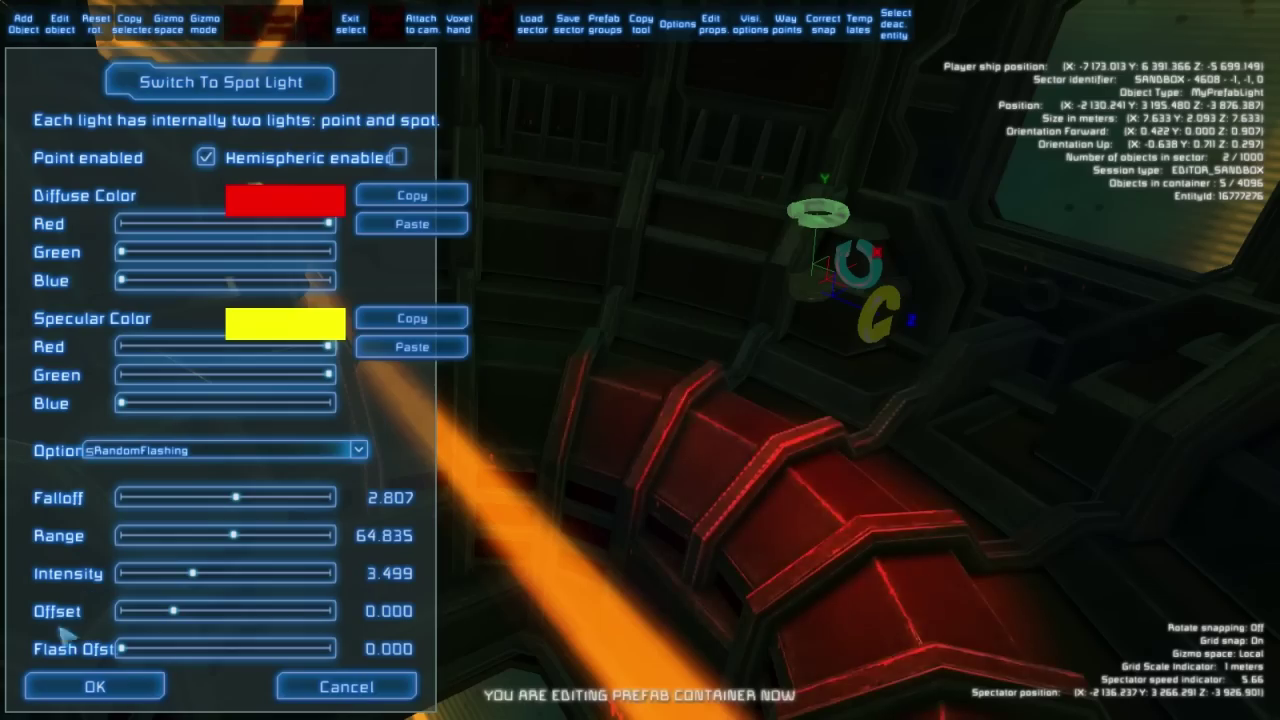
click(95, 686)
Collapse the Details and Fourth Reich categories in the prefab list.
key(s)
right_drag(671, 711, 465, 678)
key(s)
key(s)
scroll(640, 360, up, 7)
key(Tab)
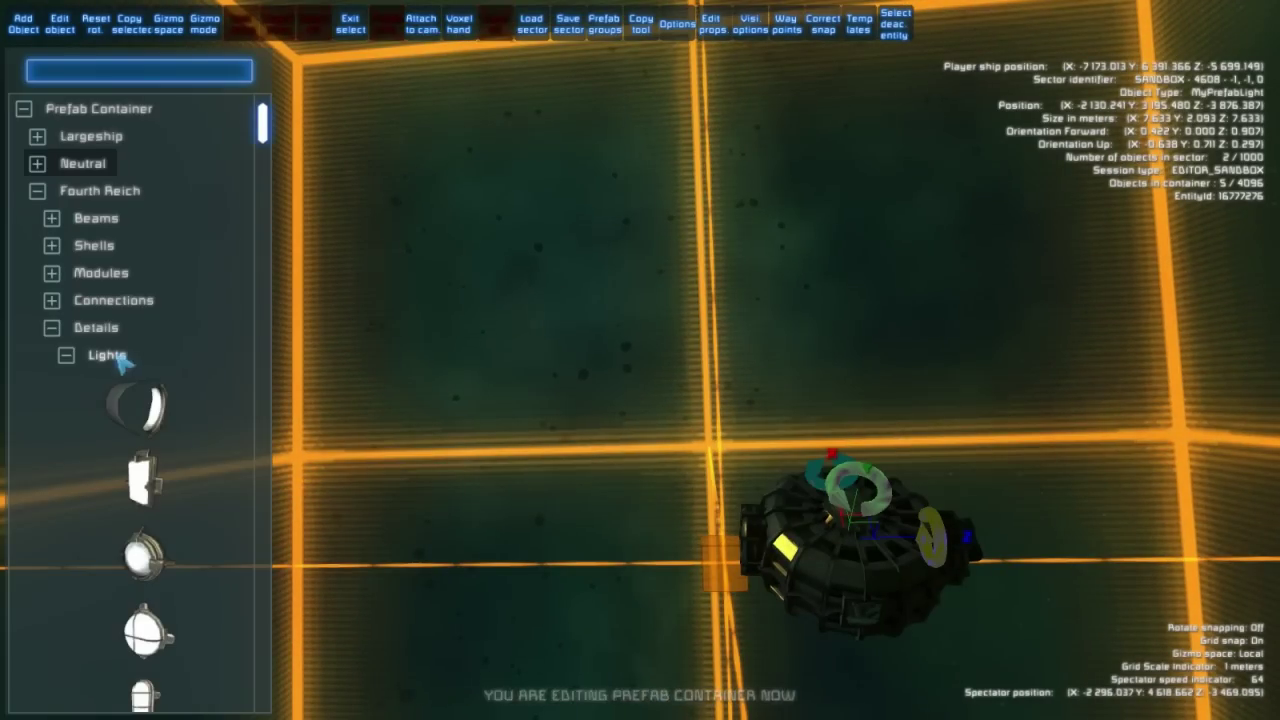
click(60, 329)
click(34, 187)
Expand the GamePlay group and open the asteroid creation dialog.
key(s)
right_drag(470, 345, 840, 345)
scroll(470, 345, up, 3)
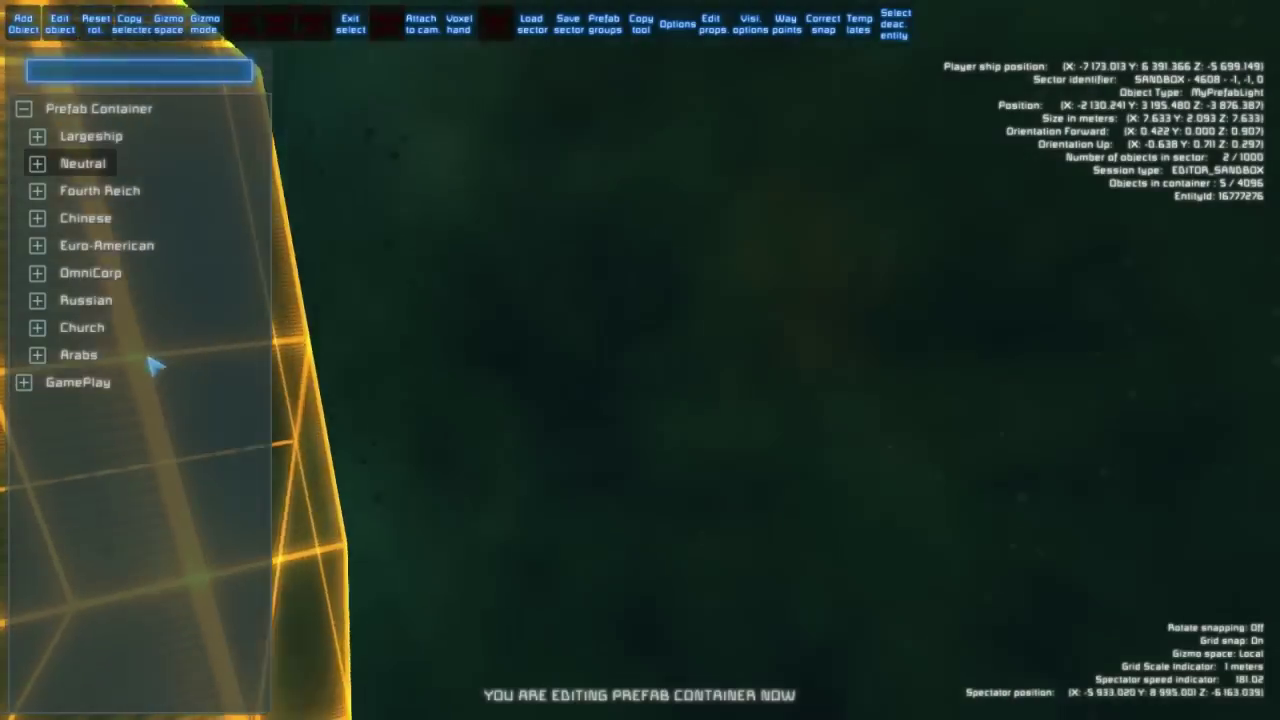
click(24, 382)
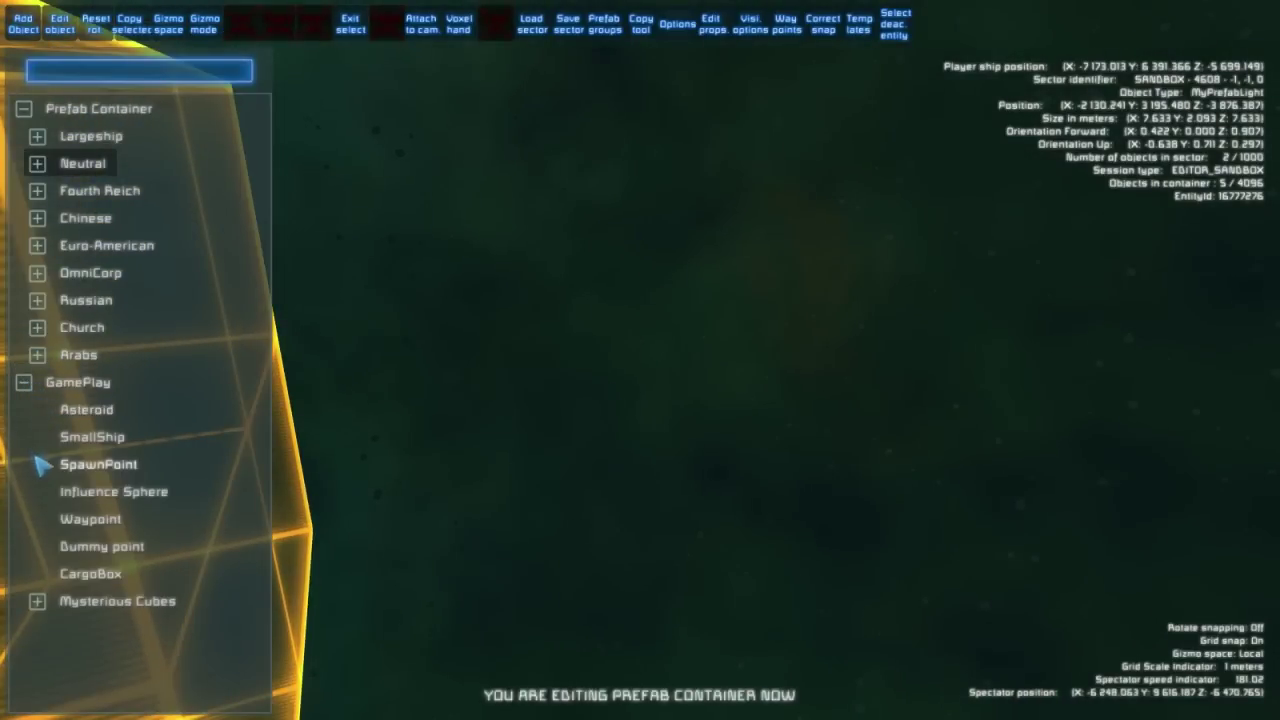
double_click(86, 410)
Look through the available voxel asteroid shapes, from deformed spheres and tunneled toruses to the plain cubes.
scroll(423, 300, down, 5)
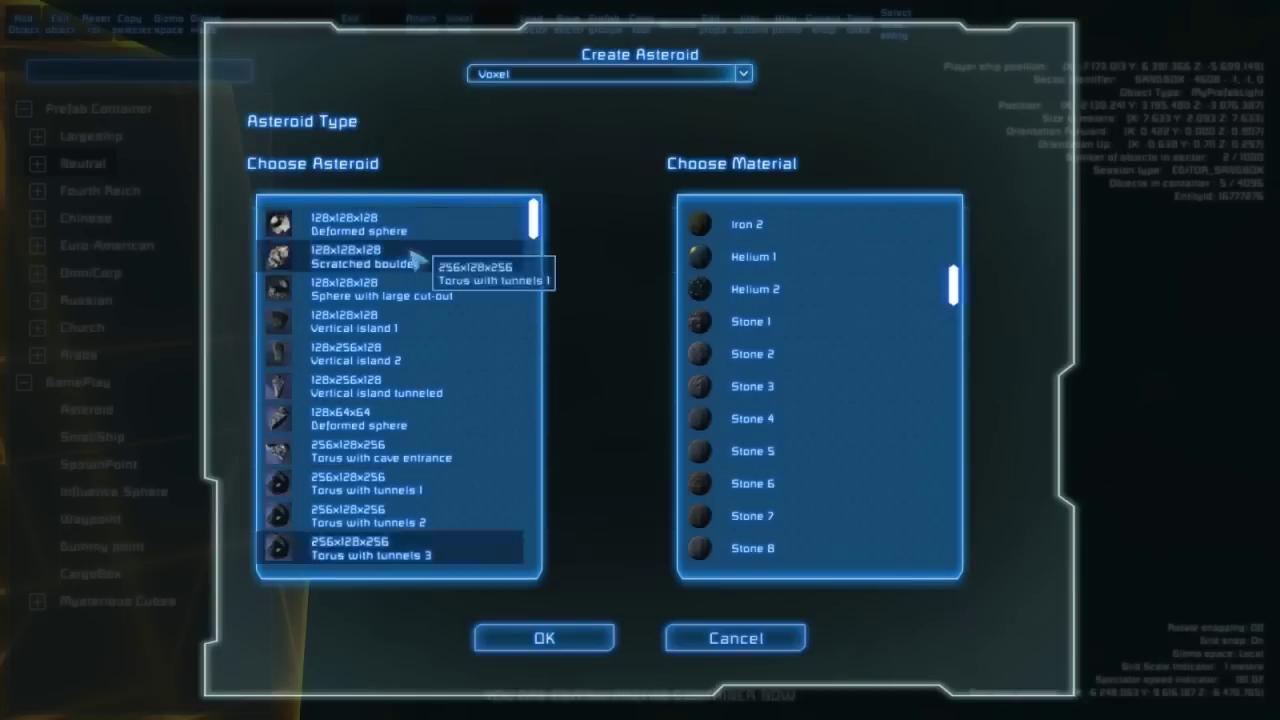
click(396, 430)
scroll(383, 455, down, 2)
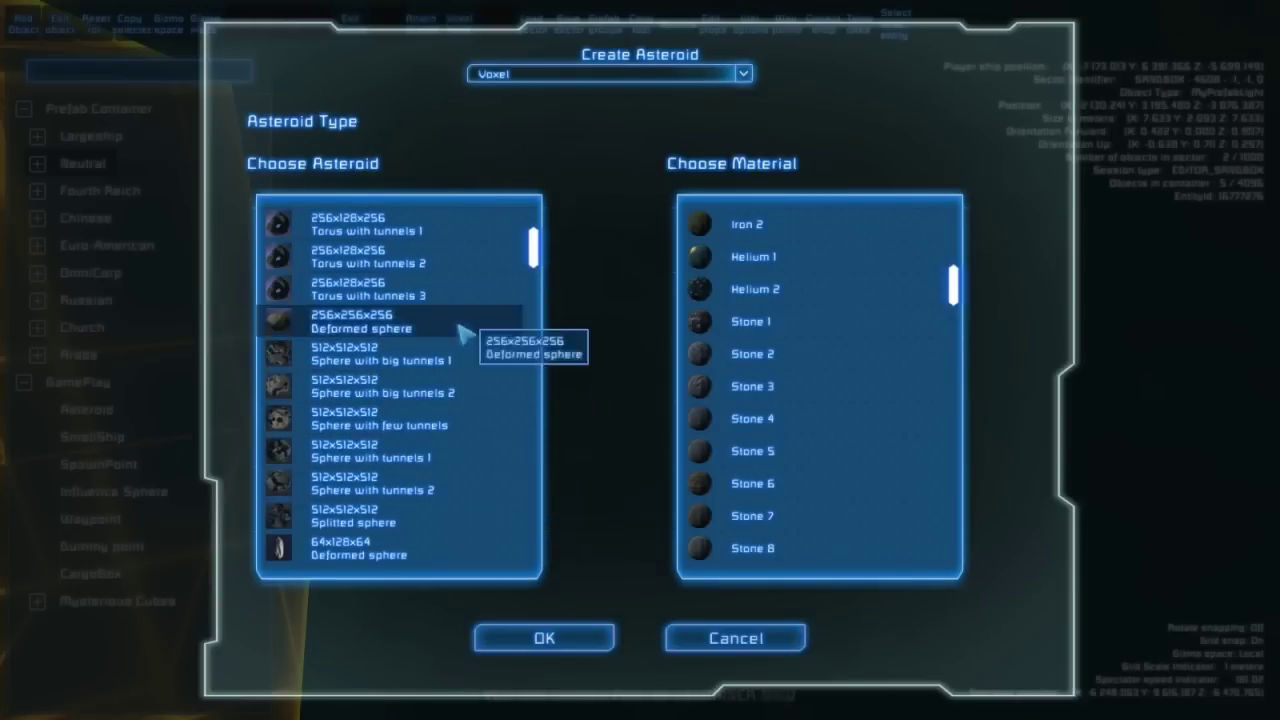
drag(535, 245, 530, 362)
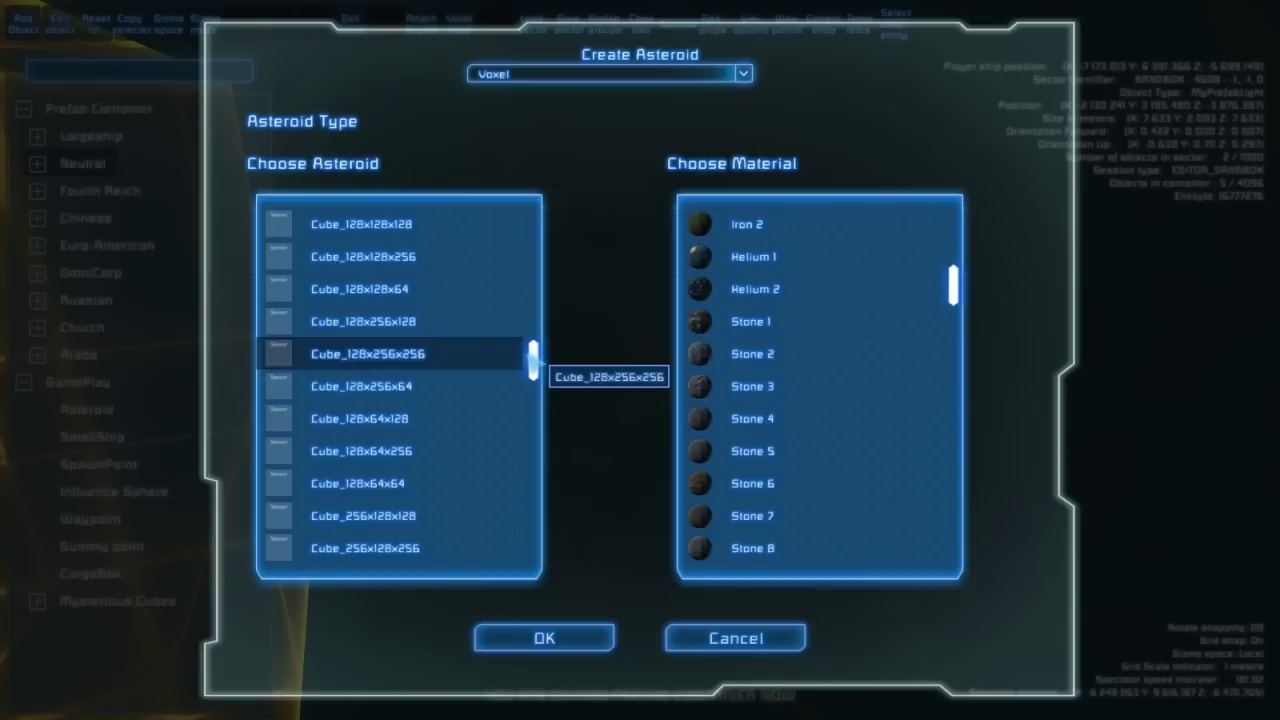
drag(540, 370, 545, 251)
Create the 256x128x256 voxel asteroid "Torus with tunnels 2" in the Stone 3 material.
scroll(829, 300, down, 8)
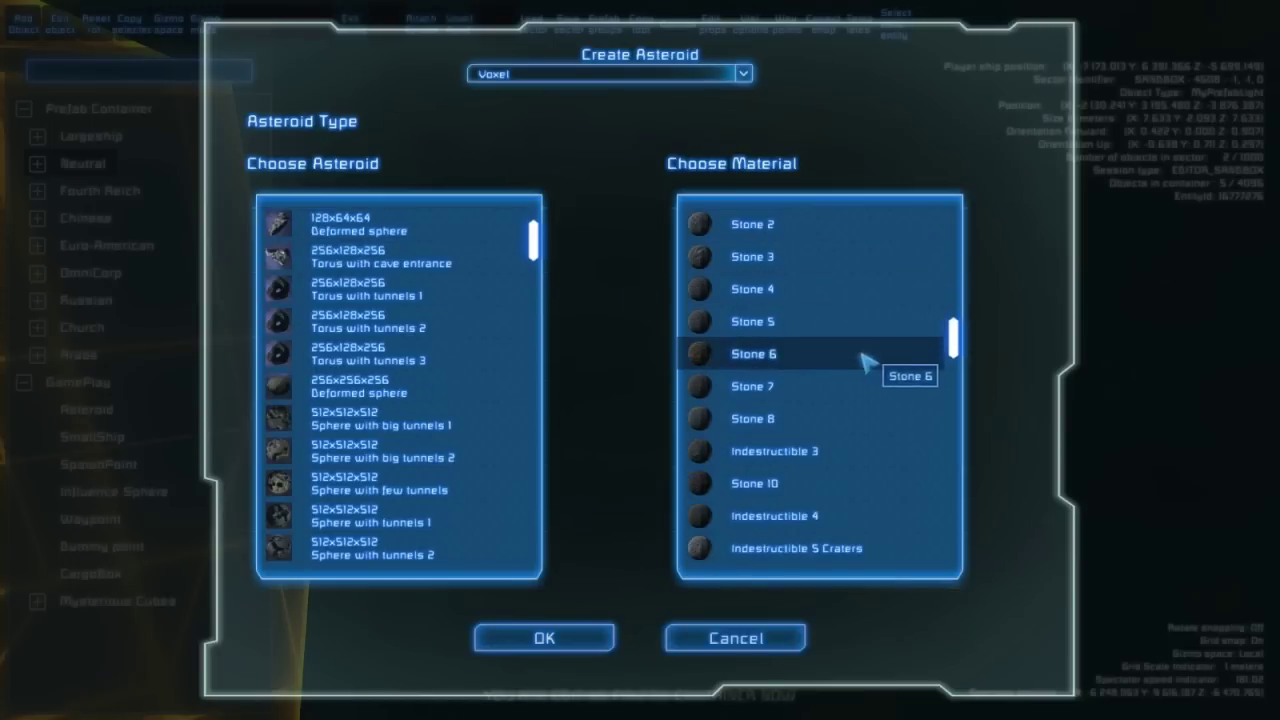
scroll(831, 400, up, 2)
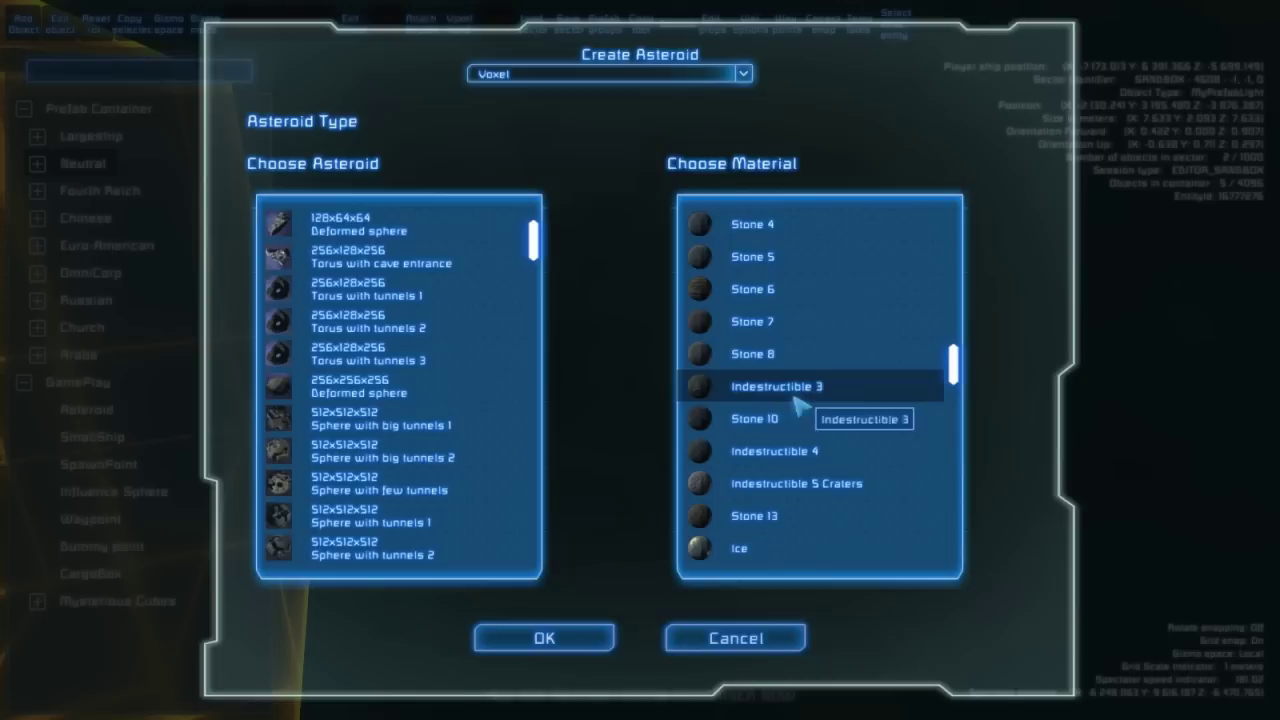
scroll(957, 355, up, 8)
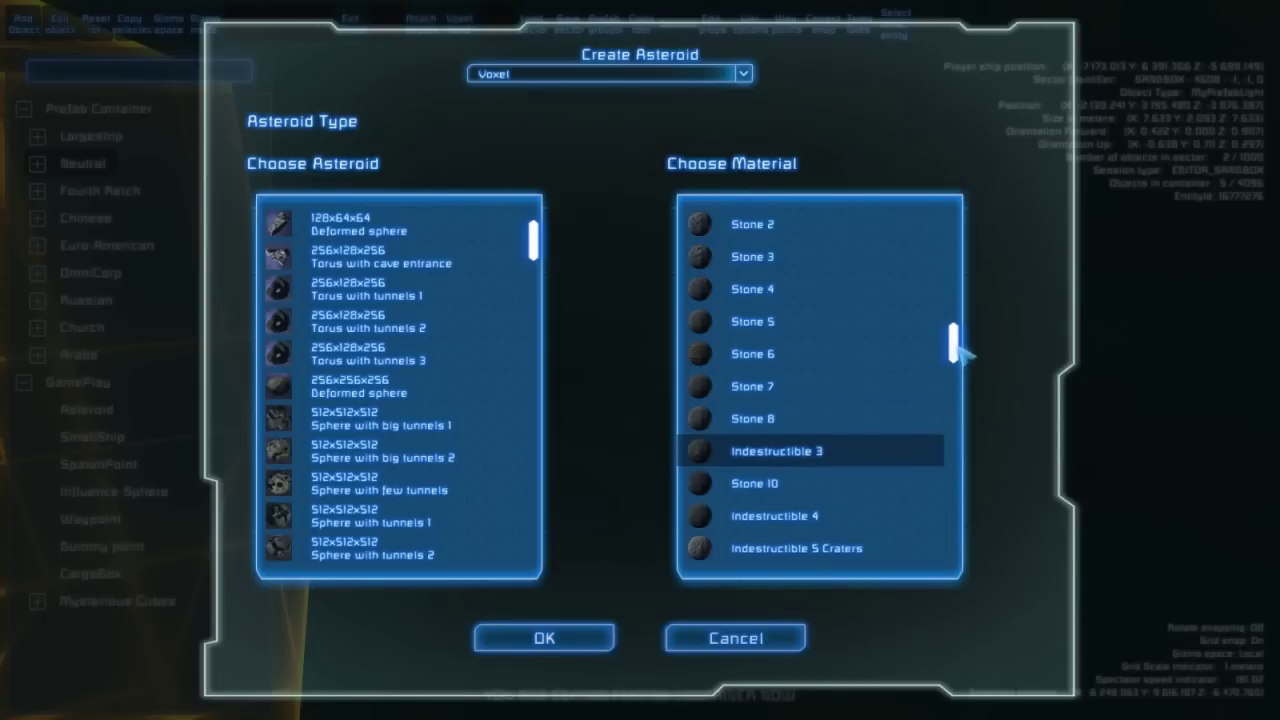
scroll(848, 418, down, 8)
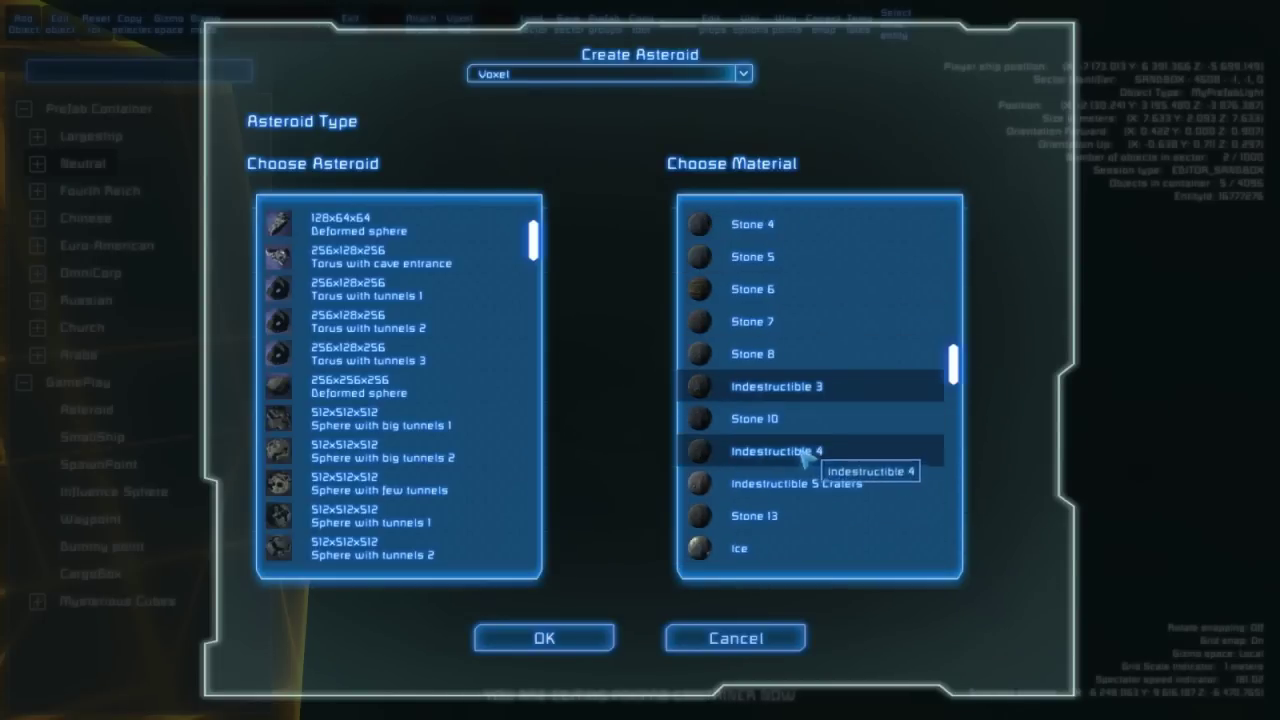
drag(946, 366, 955, 258)
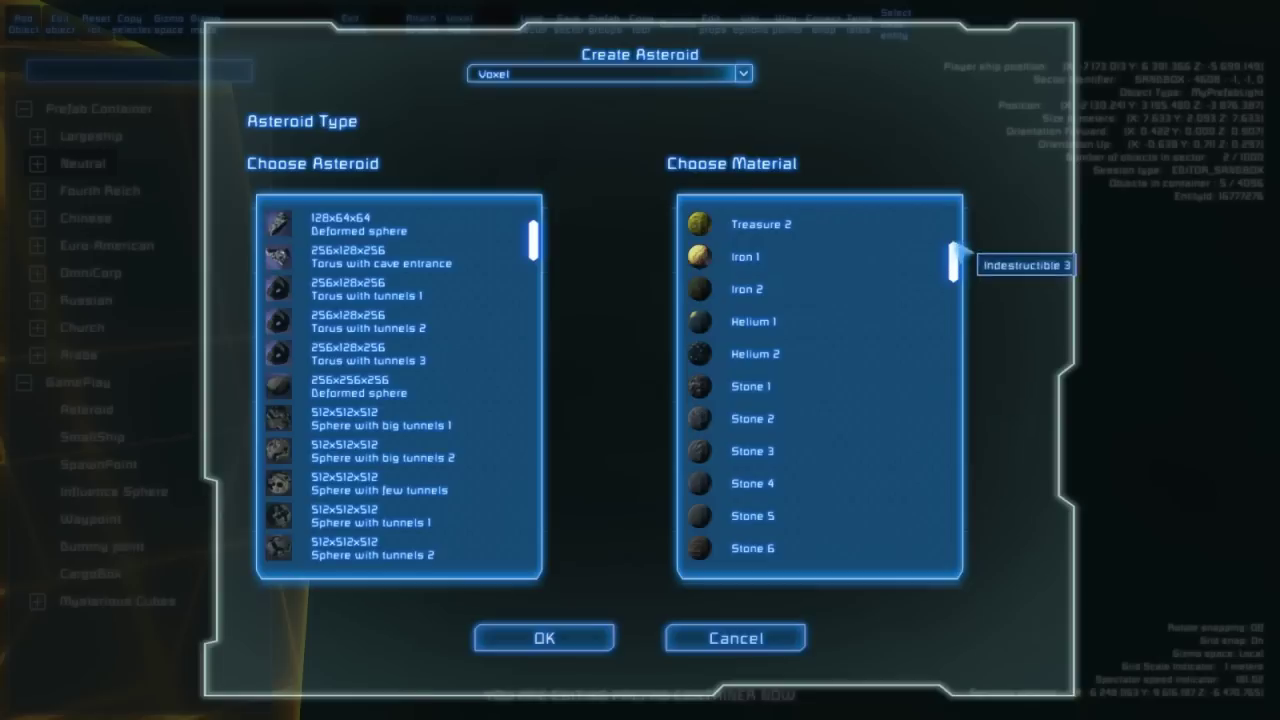
click(805, 452)
scroll(497, 497, down, 1)
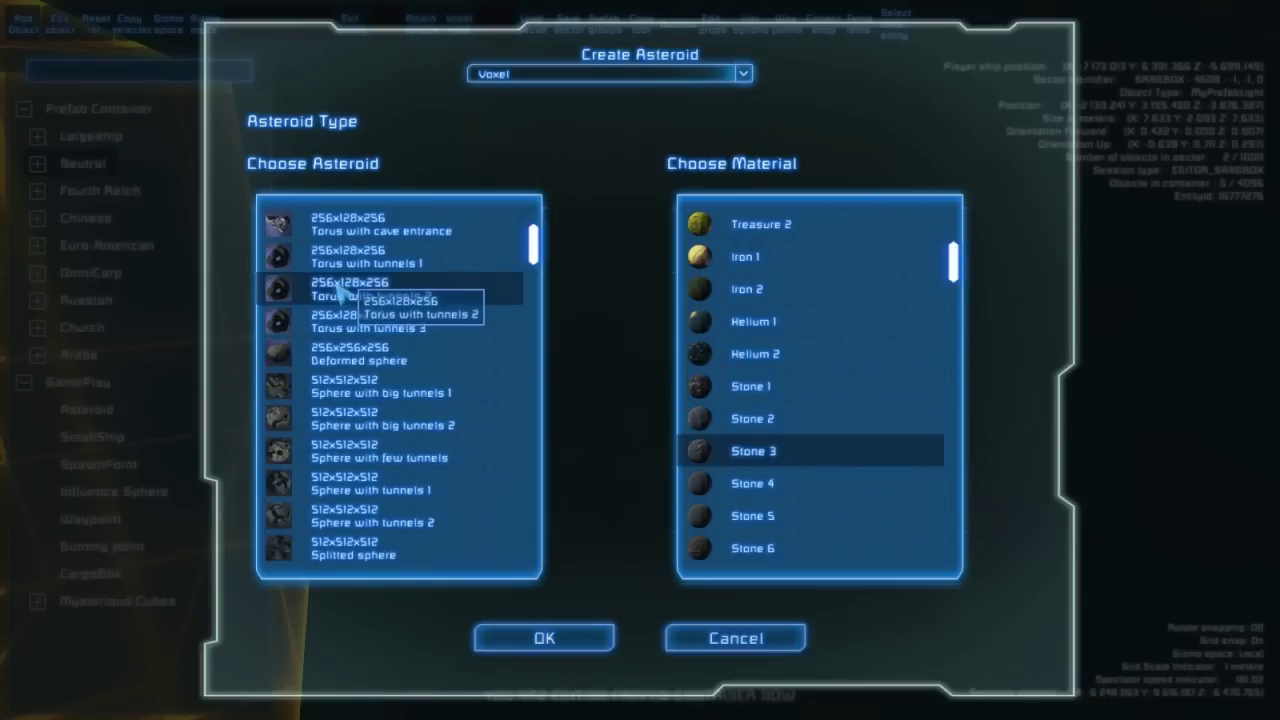
click(540, 637)
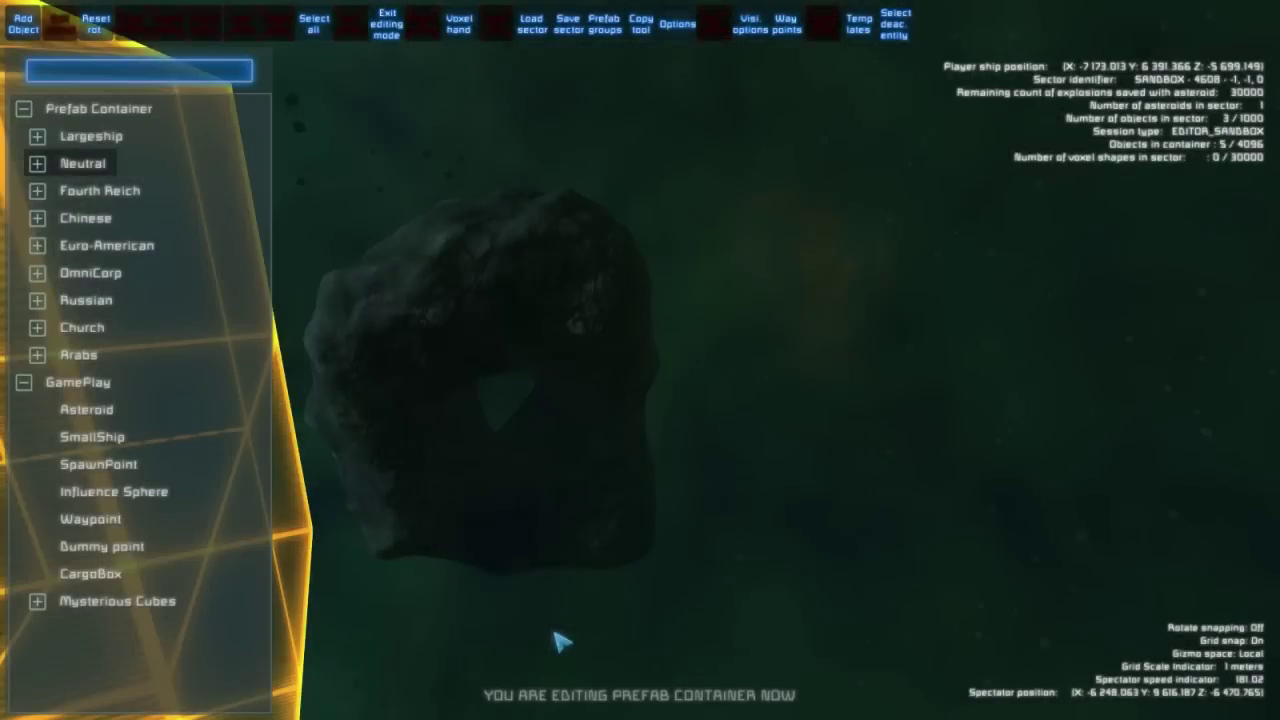
Select the new asteroid and move it along its Y axis to Y 4675.
click(530, 506)
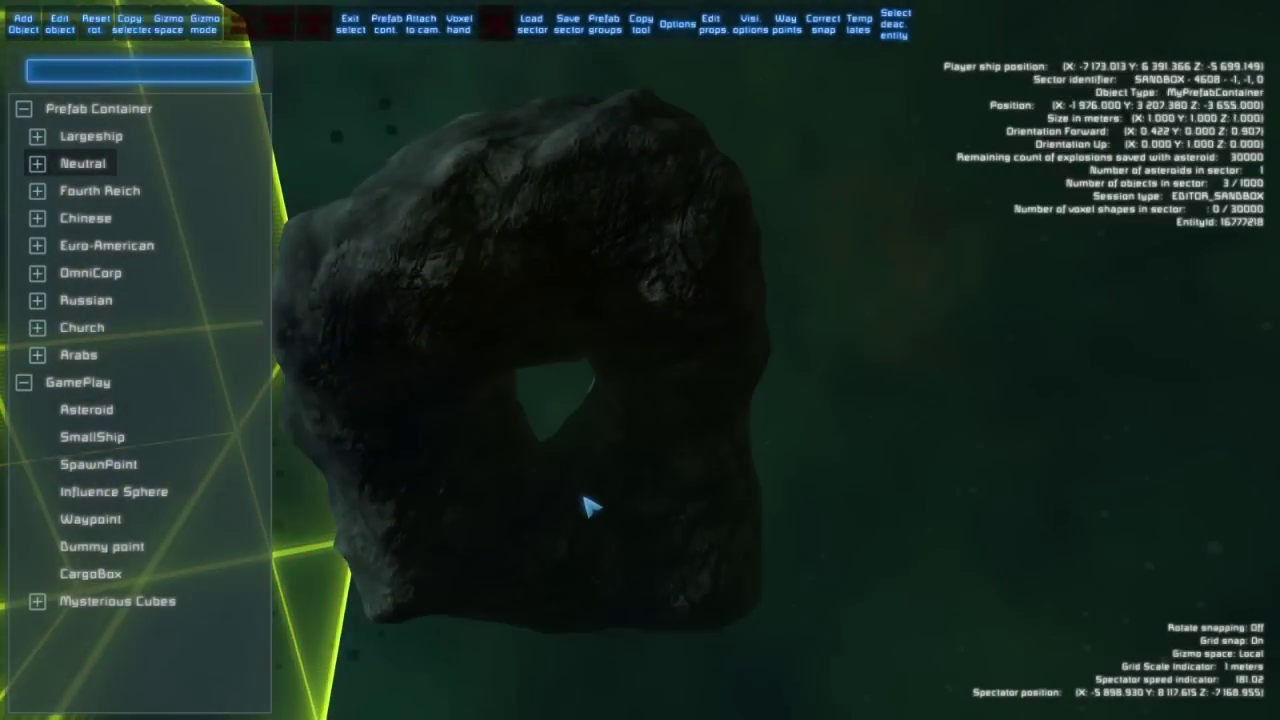
key(s)
drag(510, 366, 609, 396)
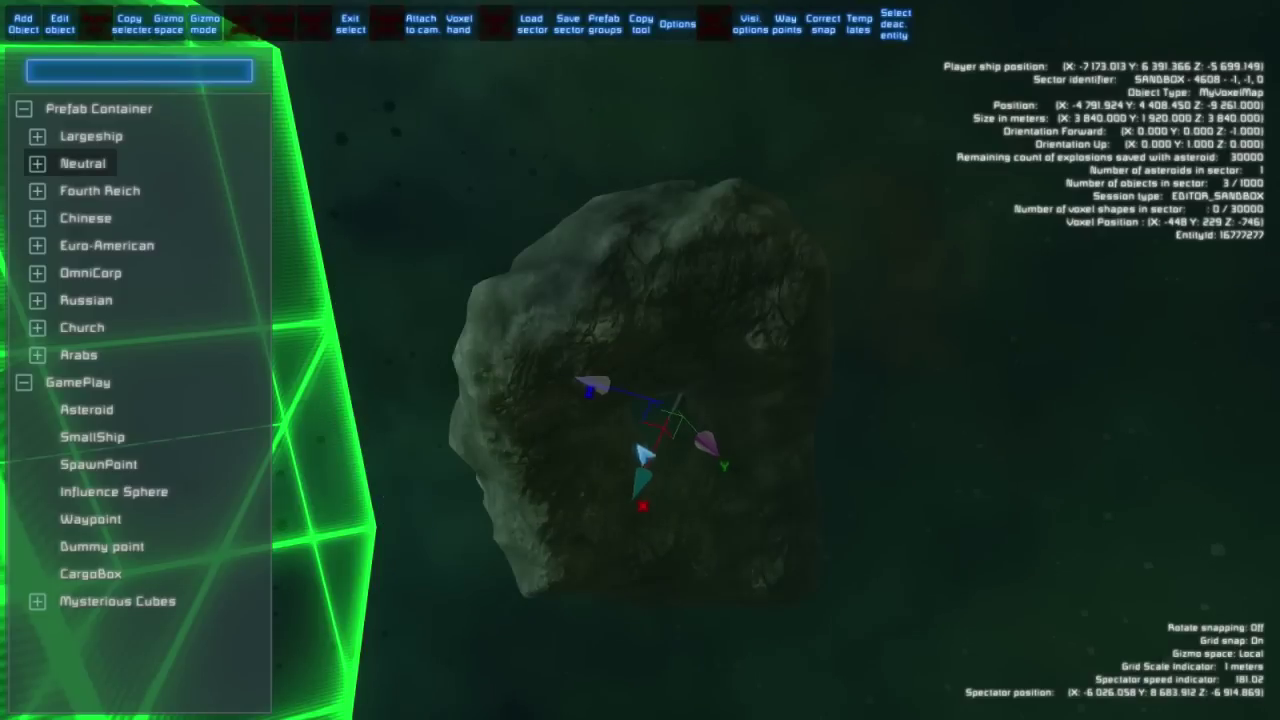
mouse_move(701, 443)
mouse_down()
mouse_move(743, 506)
mouse_move(717, 460)
mouse_up()
Activate the voxel hand sphere on the asteroid in Add Voxels mode and enlarge it to size 219 at distance 2.16.
right_drag(717, 460, 700, 490)
key(w)
mouse_move(560, 477)
right_down()
mouse_move(582, 530)
mouse_move(603, 520)
mouse_move(553, 470)
right_up()
key(h)
key(w)
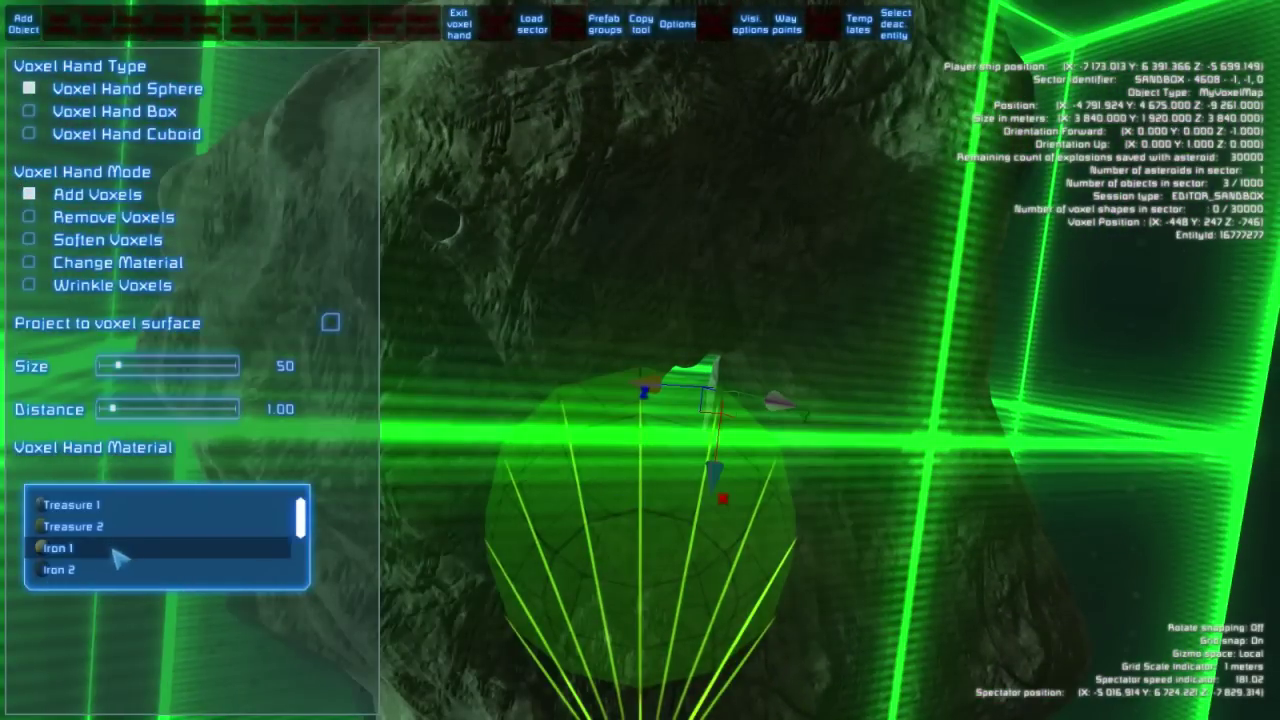
scroll(115, 562, down, 2)
mouse_move(110, 568)
right_down()
mouse_move(125, 560)
mouse_move(102, 550)
right_up()
key(w)
scroll(102, 550, up, 2)
scroll(665, 335, up, 3)
mouse_move(640, 360)
right_down()
mouse_move(665, 335)
mouse_move(678, 278)
mouse_move(615, 365)
mouse_move(572, 516)
mouse_move(586, 443)
mouse_move(400, 380)
mouse_move(40, 307)
mouse_move(157, 397)
mouse_move(158, 310)
mouse_move(190, 324)
right_up()
Add a series of overlapping voxel spheres across the asteroid's surface.
click(640, 360)
click(640, 360)
click(640, 360)
key(s)
click(640, 360)
key(s)
shift+scroll(586, 443, down, 3)
key(s)
click(640, 360)
key(a)
click(640, 360)
click(640, 360)
click(640, 360)
right_drag(160, 370, 171, 371)
key(w)
right_drag(355, 423, 372, 380)
click(640, 360)
key(s)
click(640, 360)
click(640, 360)
right_drag(135, 495, 135, 507)
scroll(140, 514, down, 2)
click(640, 360)
key(w)
Set the voxel hand material to Stone 13 and add several spheres of it to the asteroid.
scroll(135, 507, down, 3)
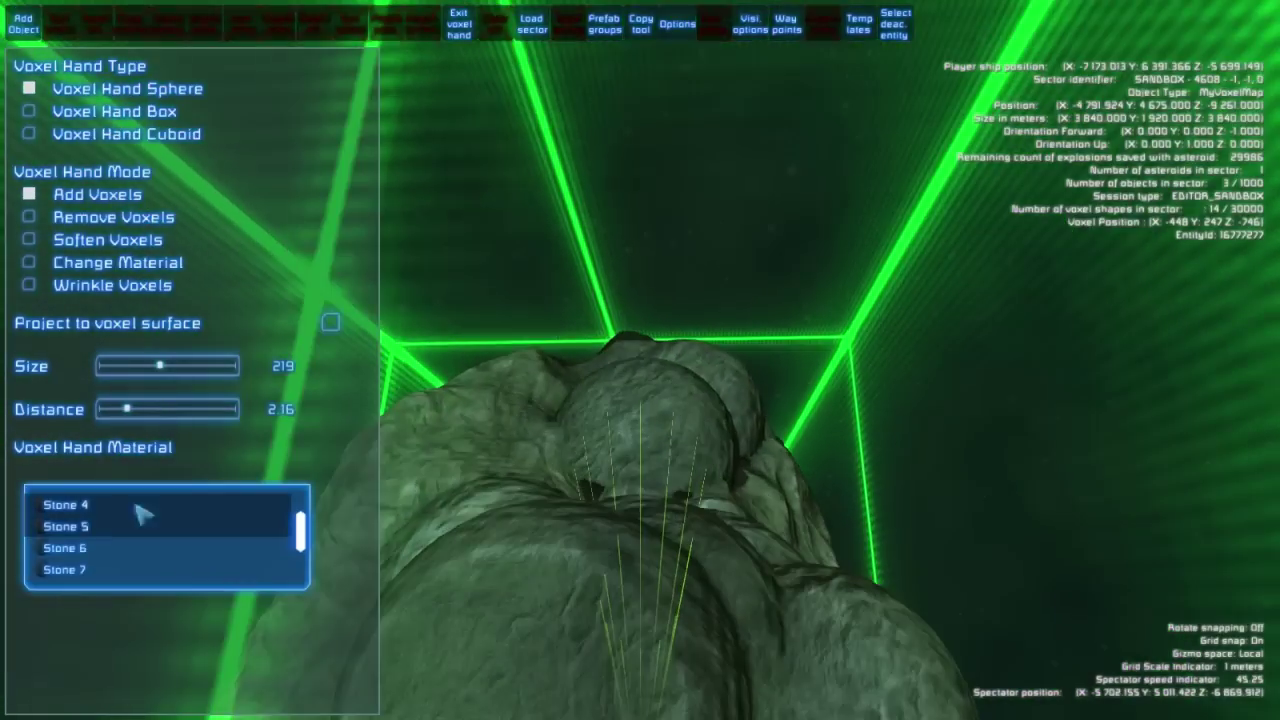
click(84, 552)
click(84, 575)
mouse_move(84, 575)
right_down()
mouse_move(106, 566)
mouse_move(22, 567)
mouse_move(145, 378)
right_up()
key(w)
click(640, 360)
click(640, 360)
key(s)
click(640, 360)
click(640, 360)
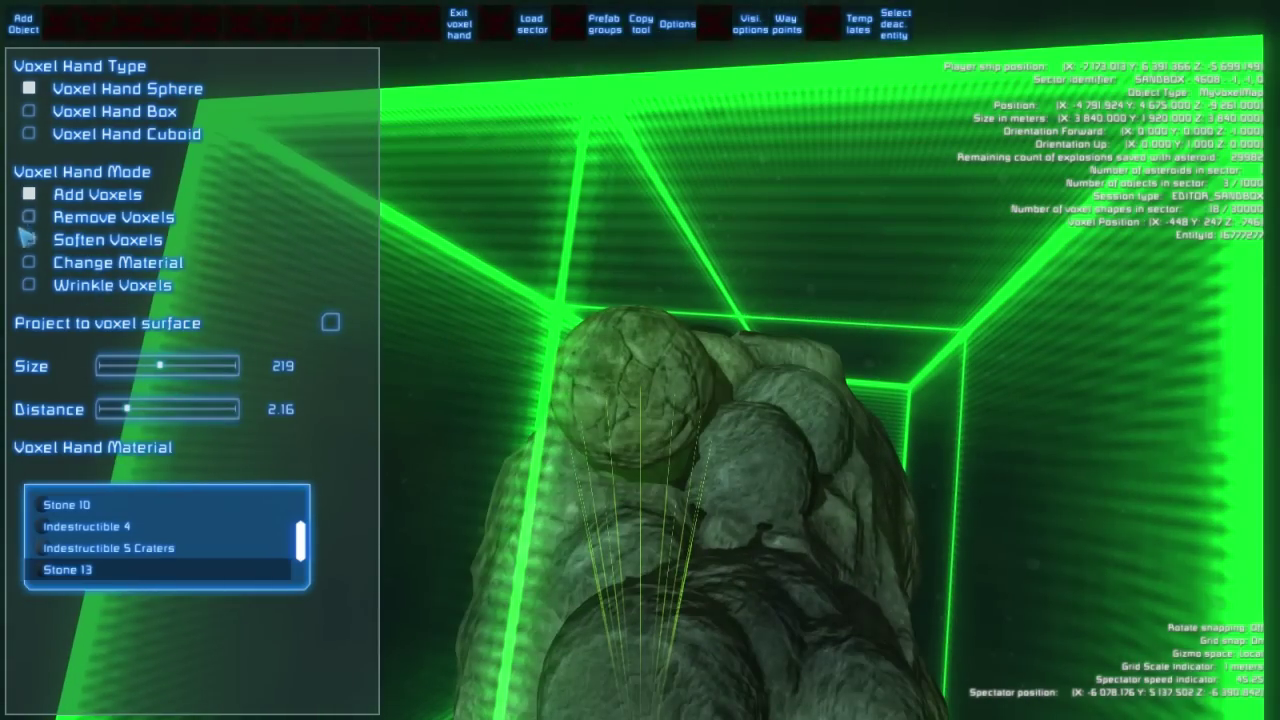
Switch the voxel hand to Remove Voxels with size 217 and distance 1.71, and carve several round hollows into the asteroid.
key(s)
right_drag(37, 222, 58, 262)
scroll(640, 360, down, 1)
shift+scroll(640, 360, down, 1)
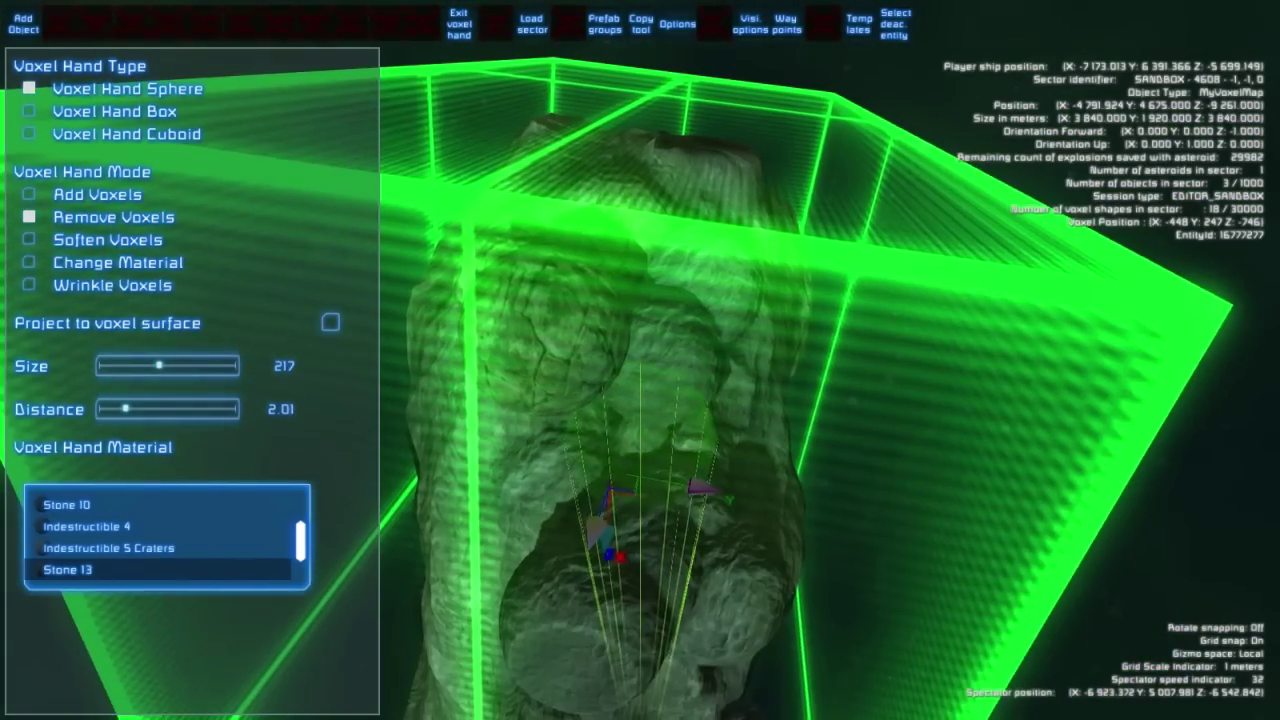
scroll(640, 360, down, 1)
shift+scroll(640, 360, down, 1)
key(w)
click(640, 360)
click(640, 360)
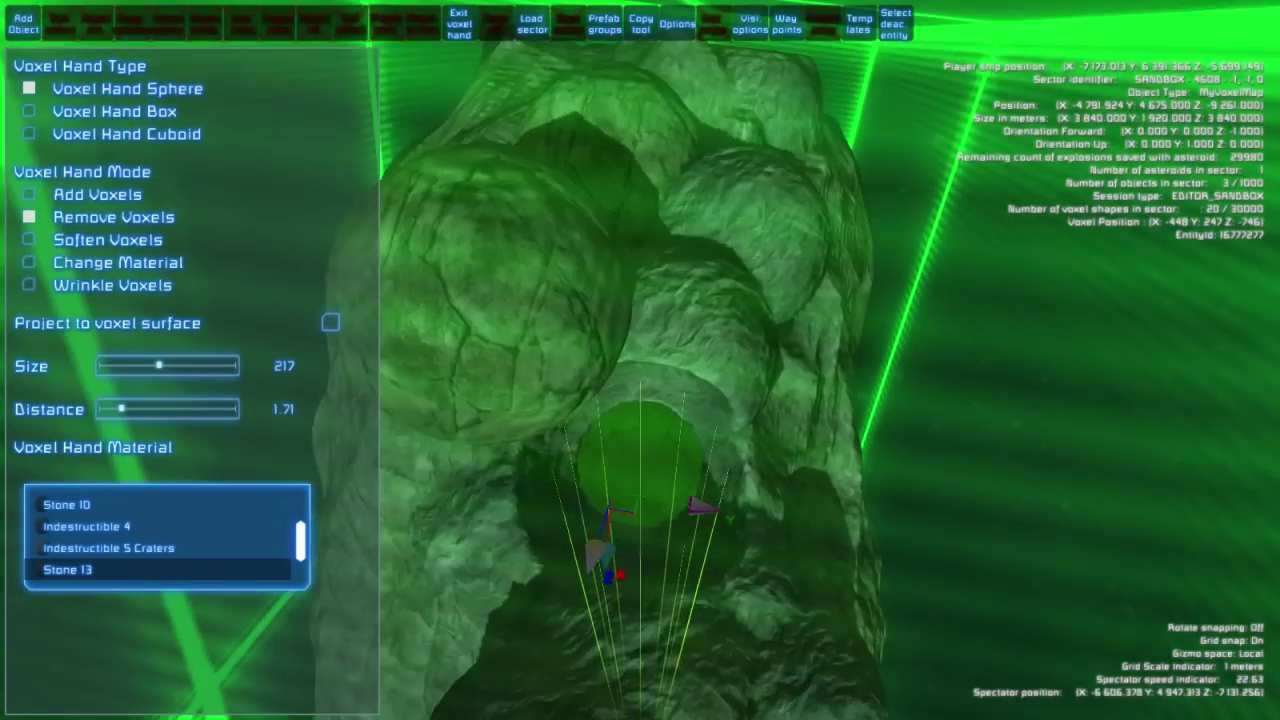
click(640, 360)
right_drag(640, 360, 630, 240)
key(s)
click(640, 360)
click(640, 360)
click(640, 360)
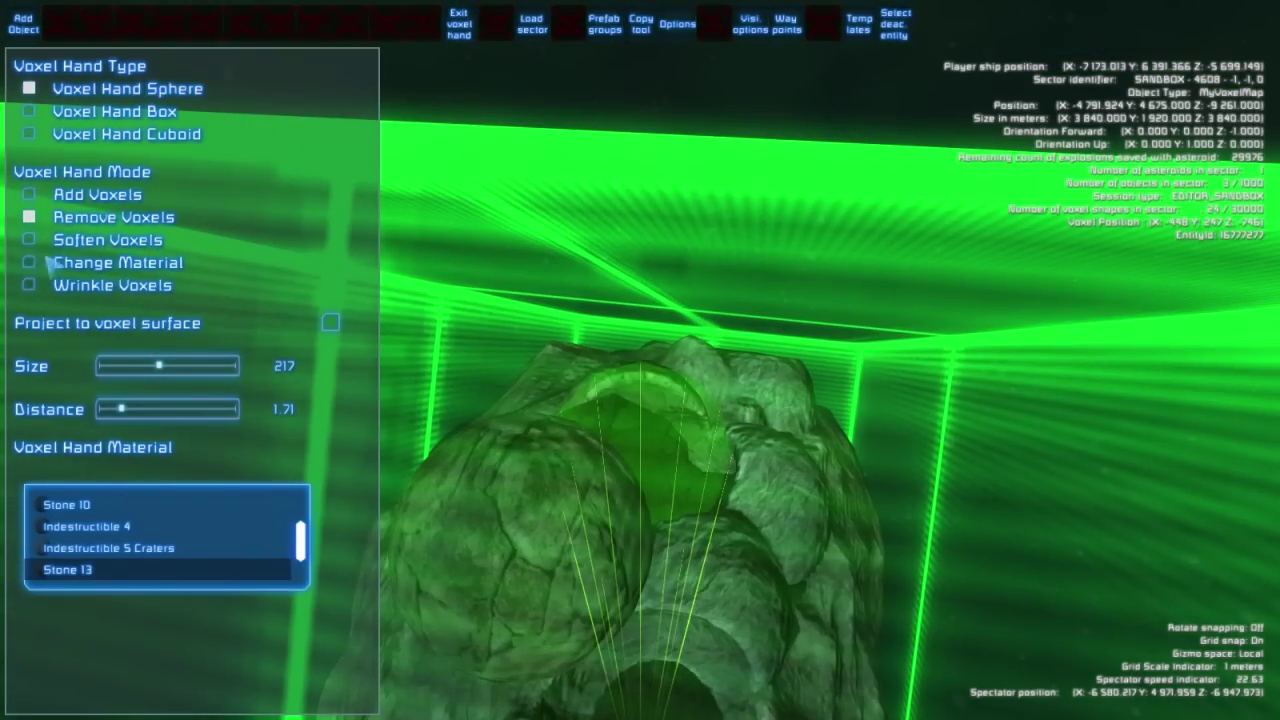
Switch the voxel hand to Soften Voxels and smooth several areas around the carved hollows.
key(f)
mouse_move(415, 373)
right_down()
mouse_move(480, 450)
mouse_move(495, 445)
right_up()
click(640, 360)
key(w)
click(640, 360)
mouse_move(640, 360)
right_down()
mouse_move(642, 315)
mouse_move(665, 302)
right_up()
click(640, 360)
click(640, 360)
click(640, 360)
key(w)
right_drag(640, 360, 640, 410)
key(f)
click(640, 360)
key(w)
click(497, 393)
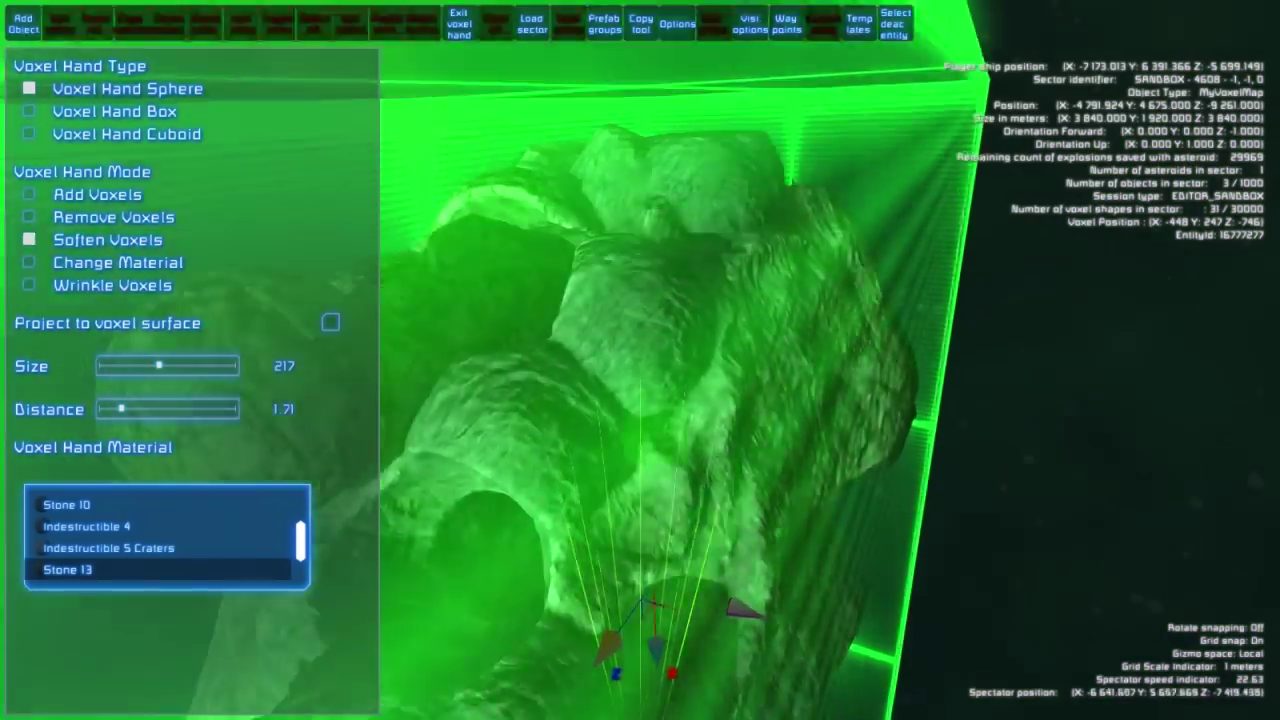
right_drag(497, 393, 497, 375)
click(497, 393)
key(s)
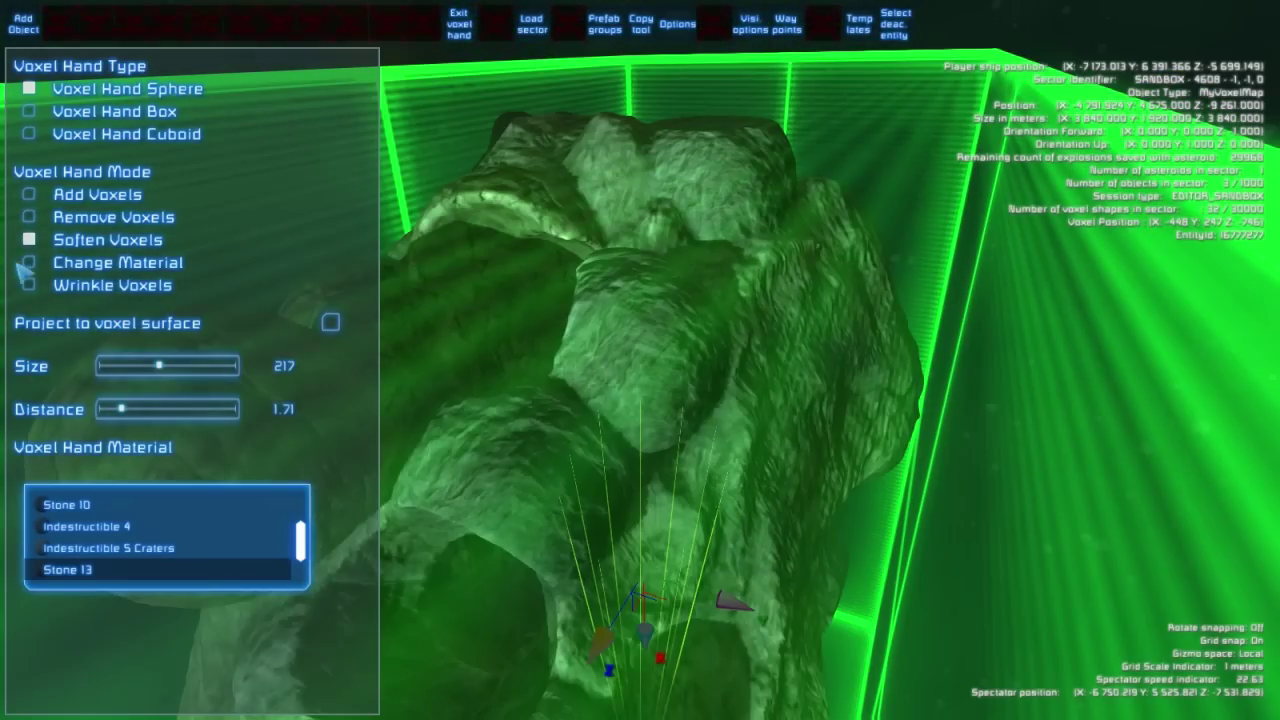
Switch the voxel hand to Change Material and paint patches of the asteroid's surface, choosing Ice as the material.
click(29, 262)
key(s)
scroll(220, 533, down, 3)
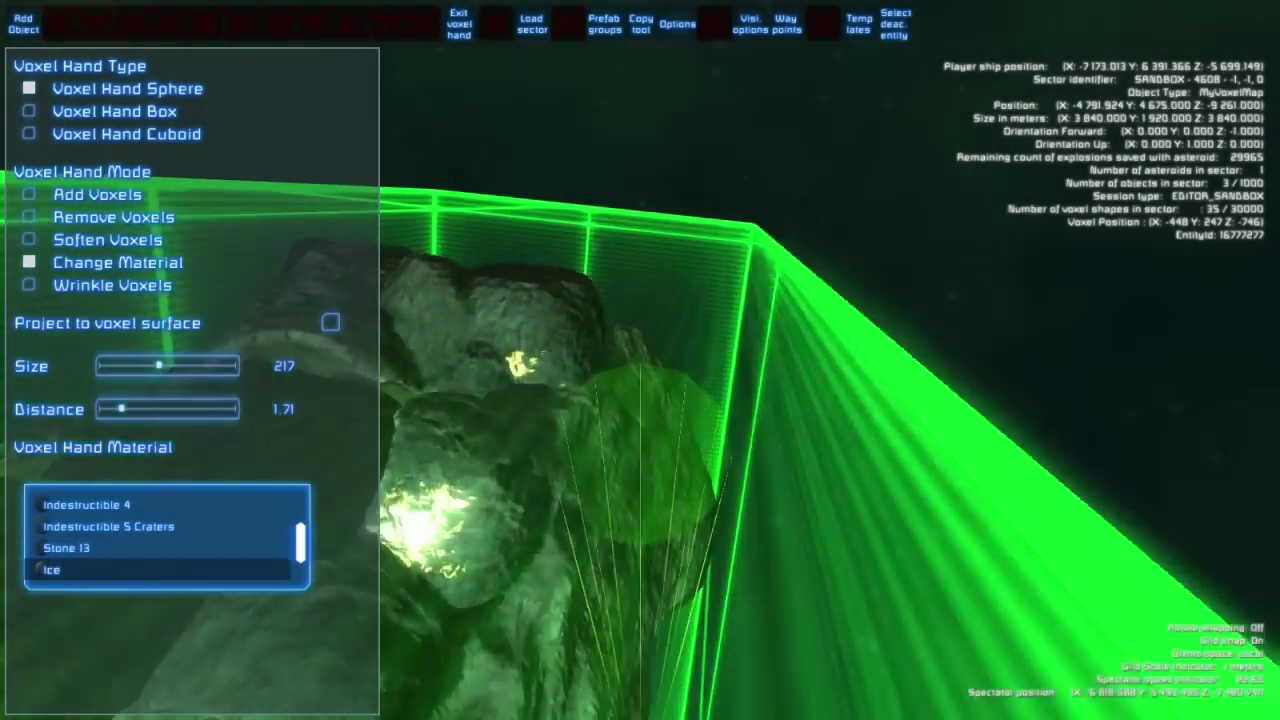
key(w)
key(space)
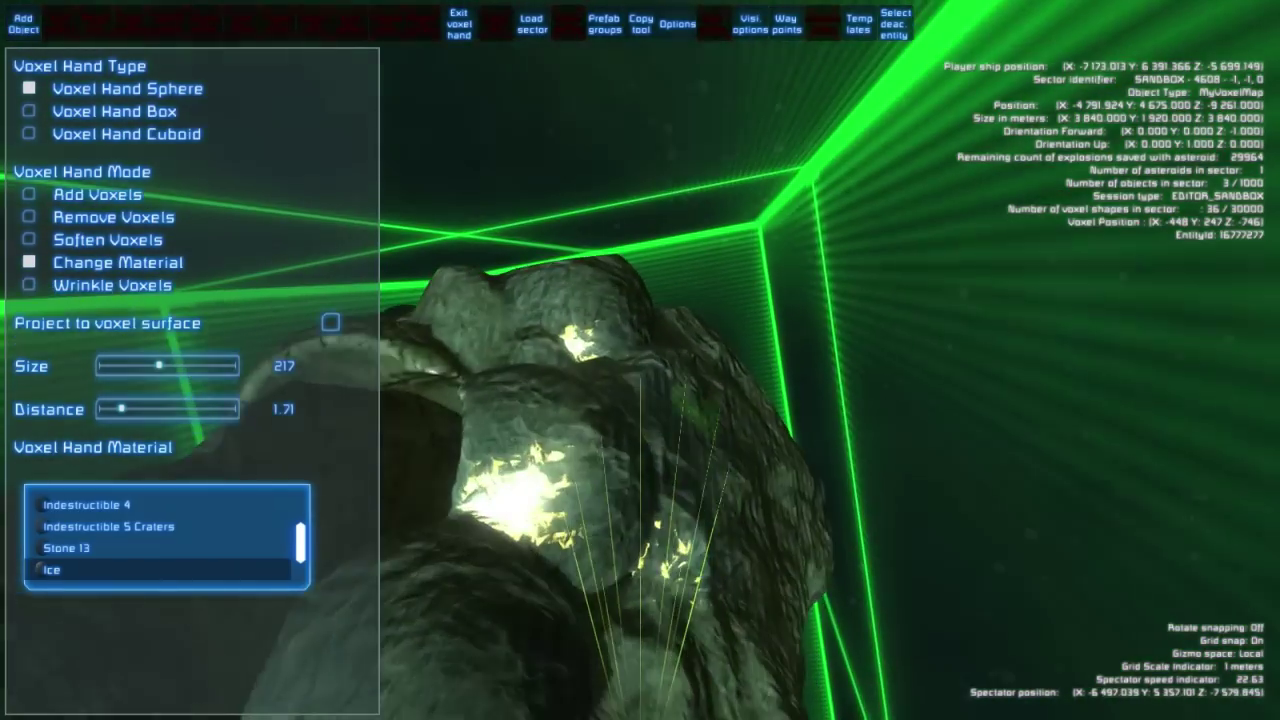
key(w)
key(space)
key(space)
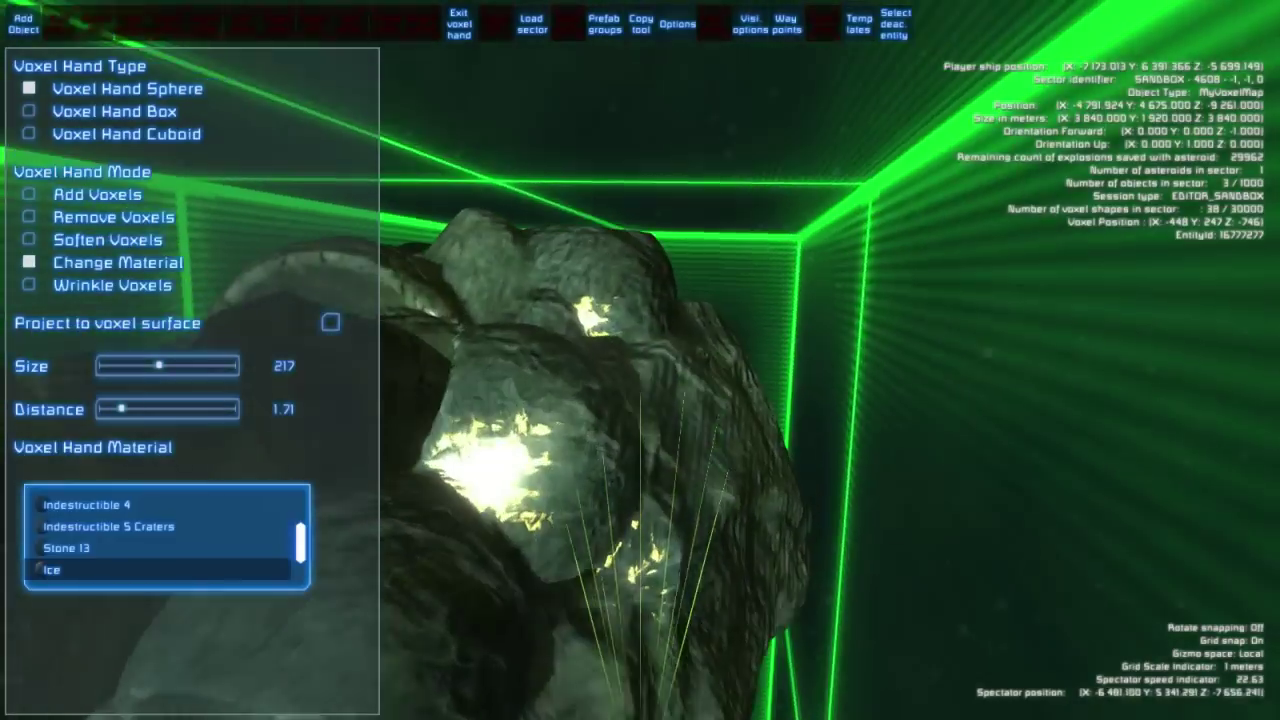
key(w)
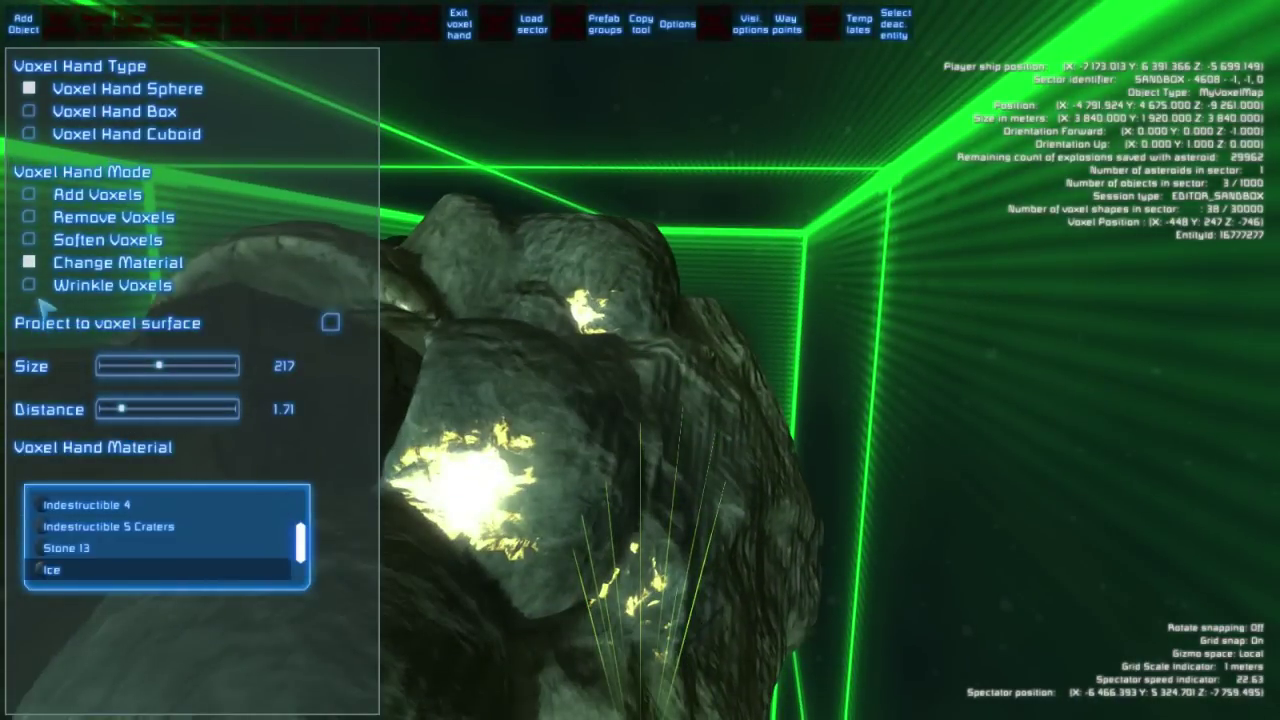
Switch the voxel hand to Wrinkle Voxels and roughen the rock beside the repainted patches.
key(s)
key(space)
key(space)
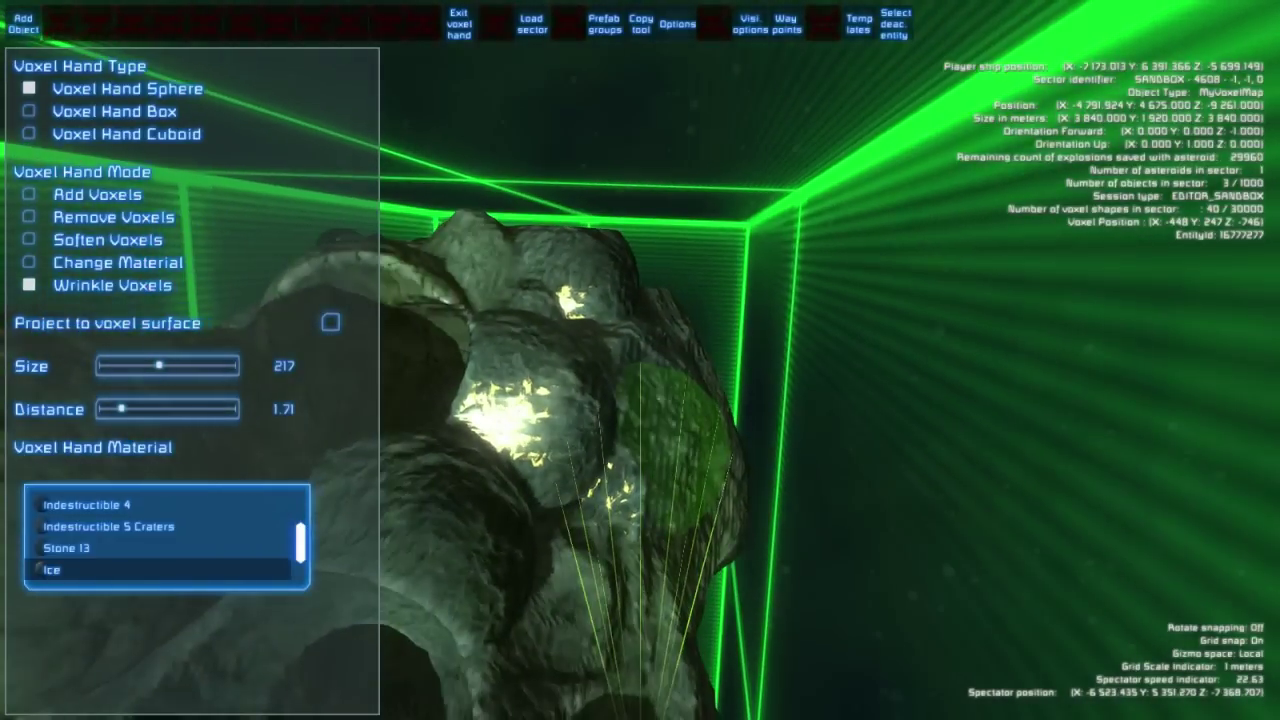
key(w)
key(space)
key(space)
key(space)
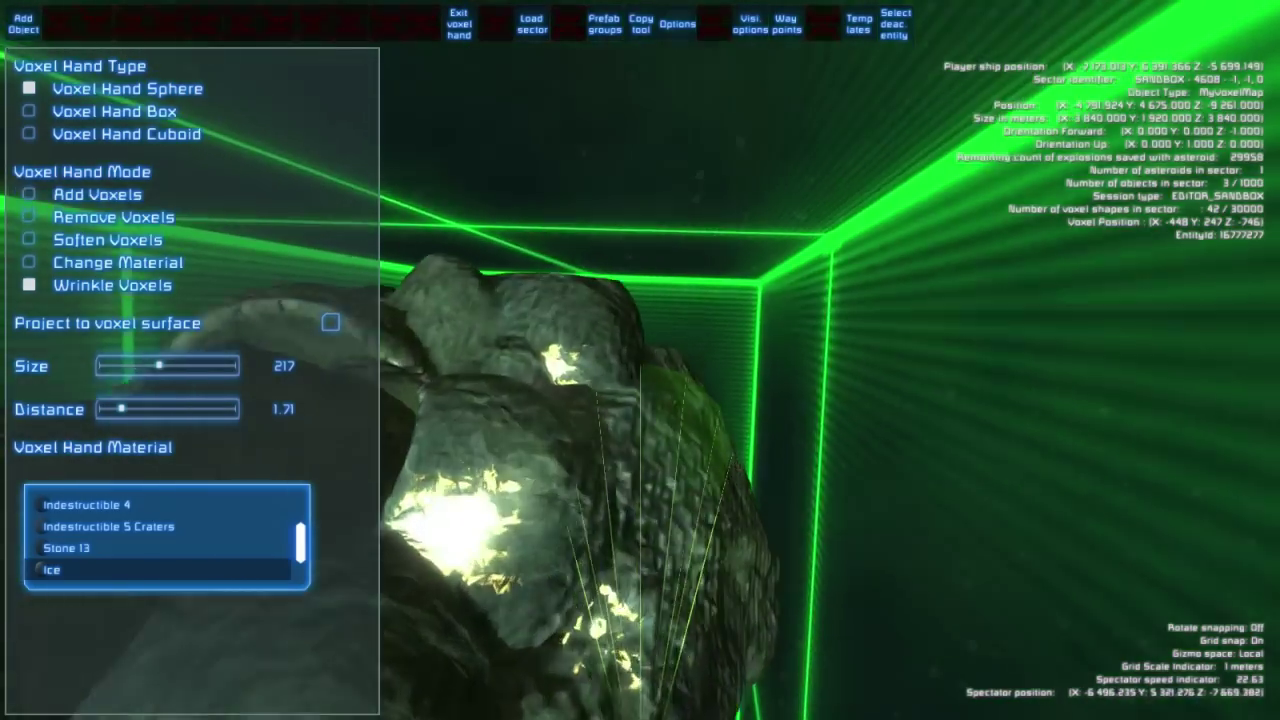
key(s)
key(space)
key(space)
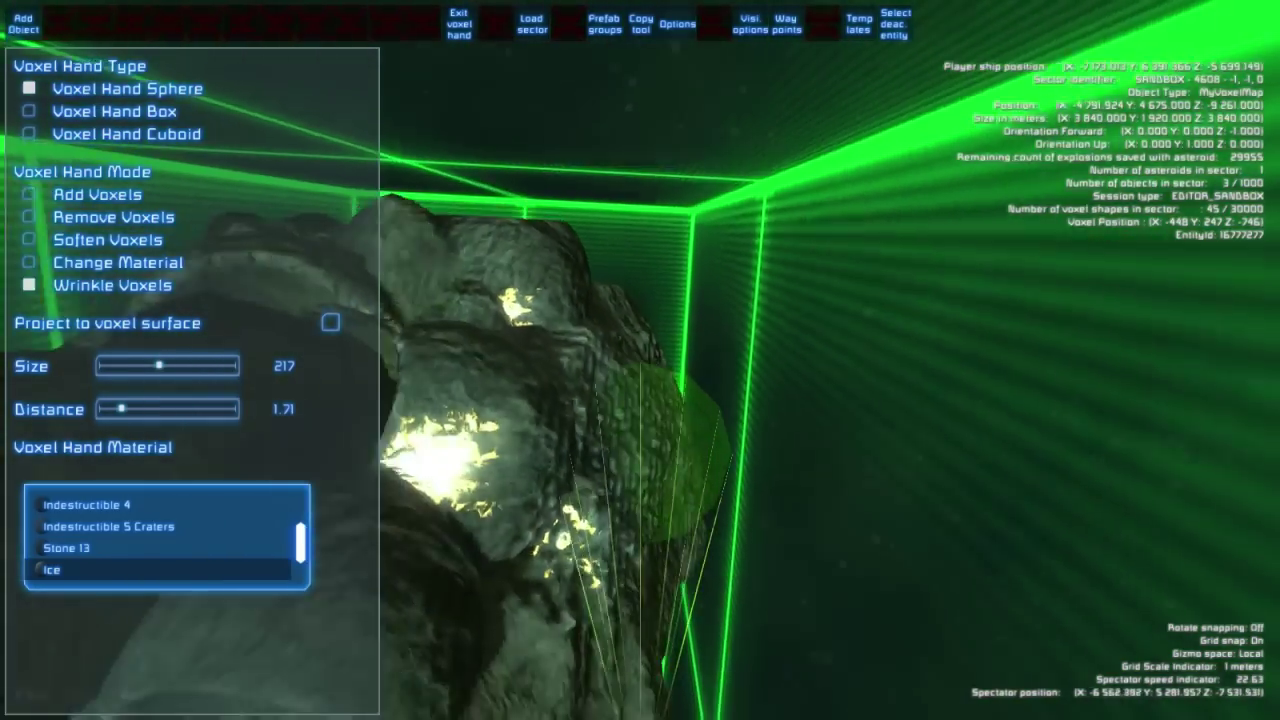
Change the voxel hand to a box in Remove Voxels mode and cut a box-shaped opening into the asteroid.
key(Escape)
key(w)
key(h)
key(h)
key(h)
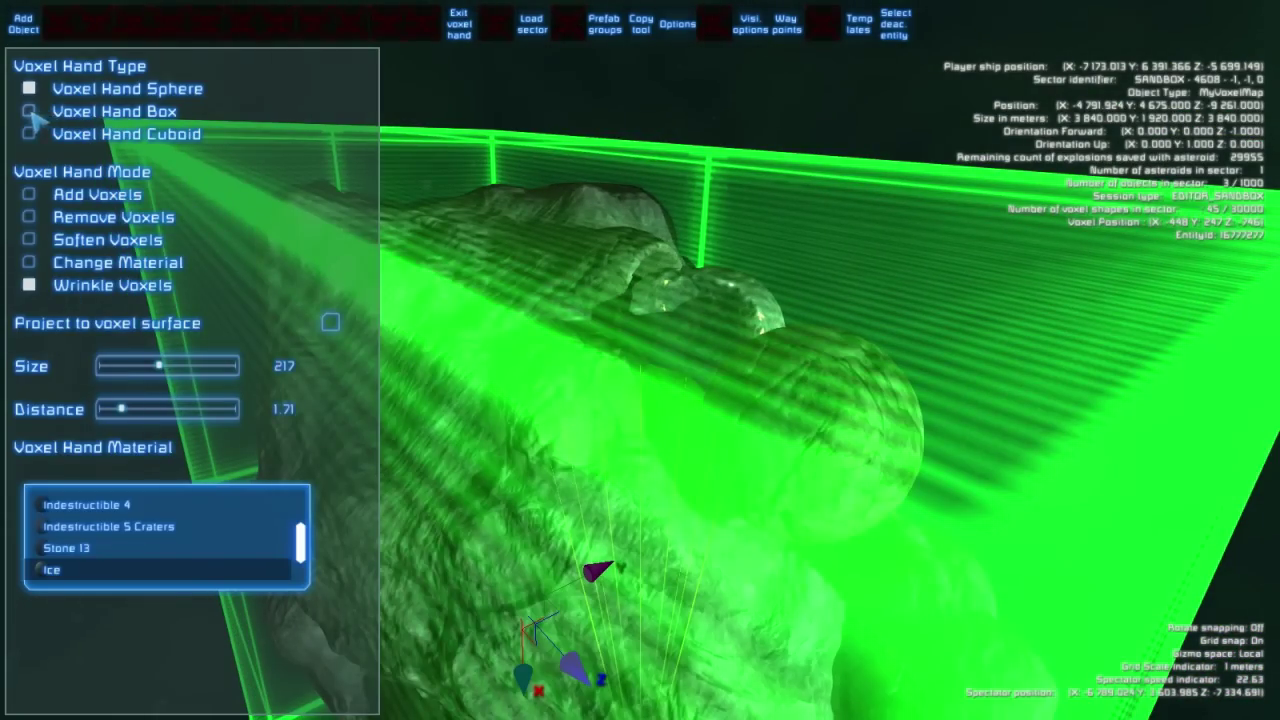
key(w)
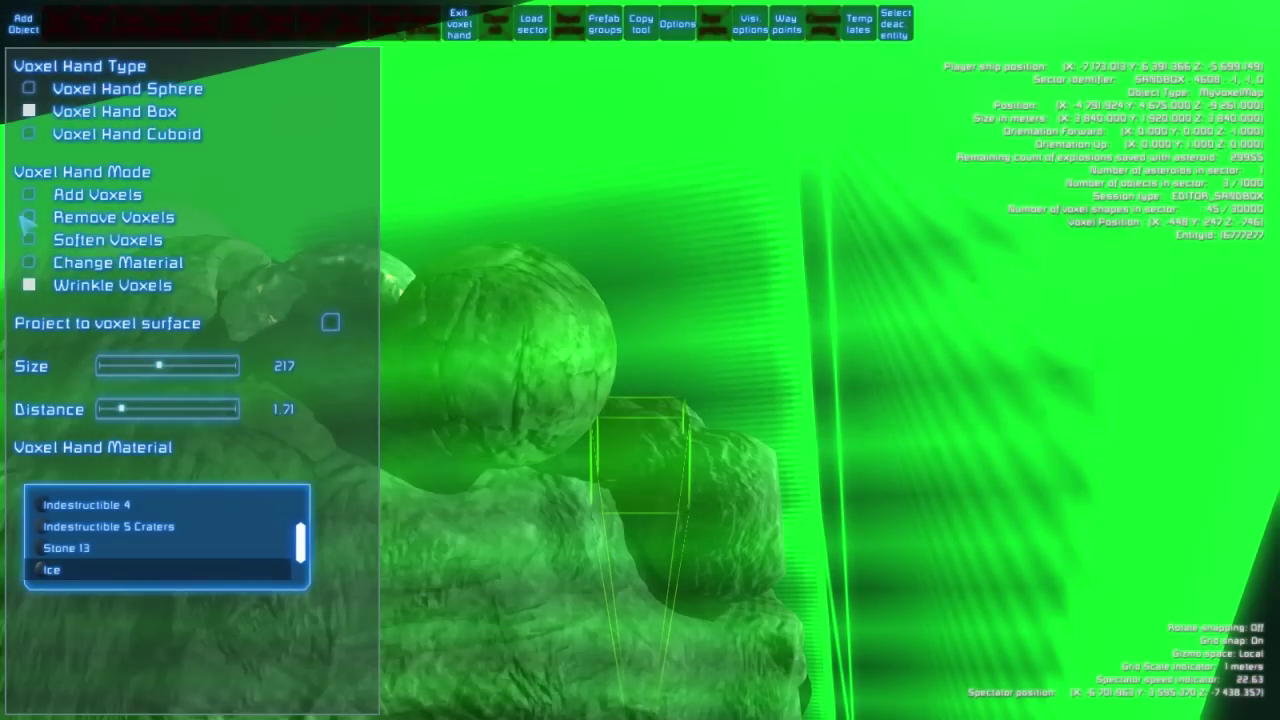
click(29, 217)
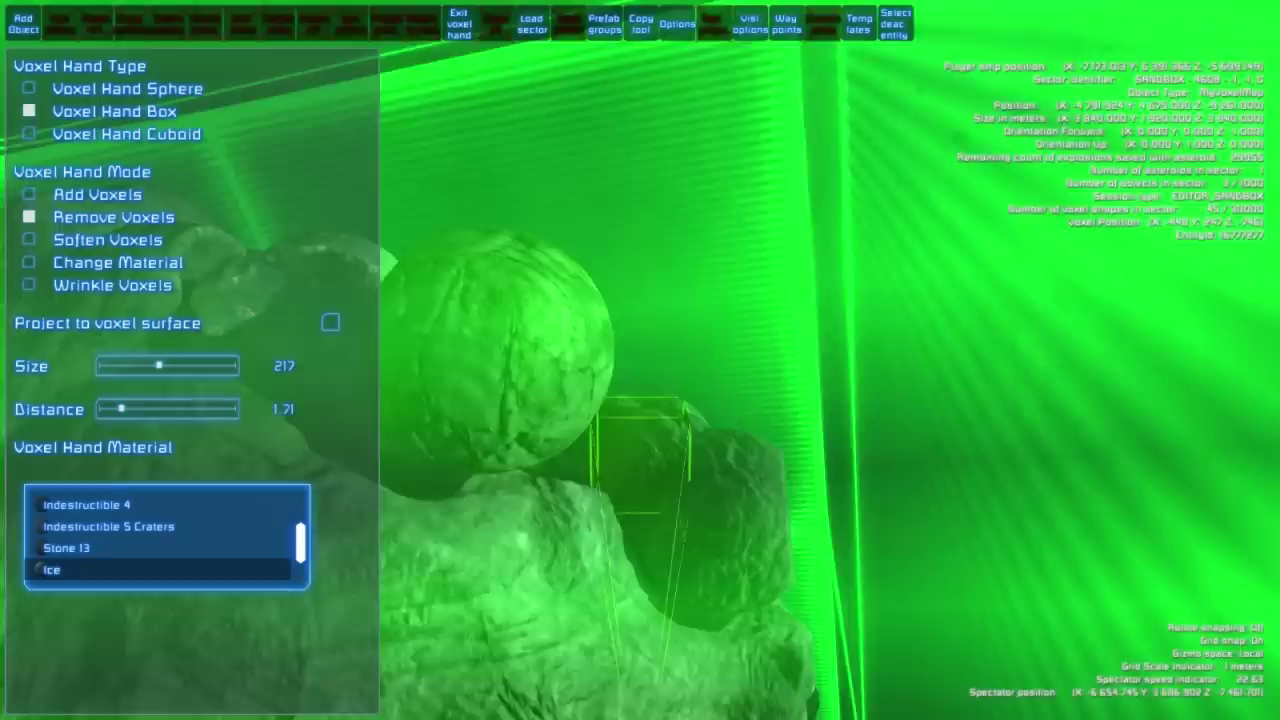
key(s)
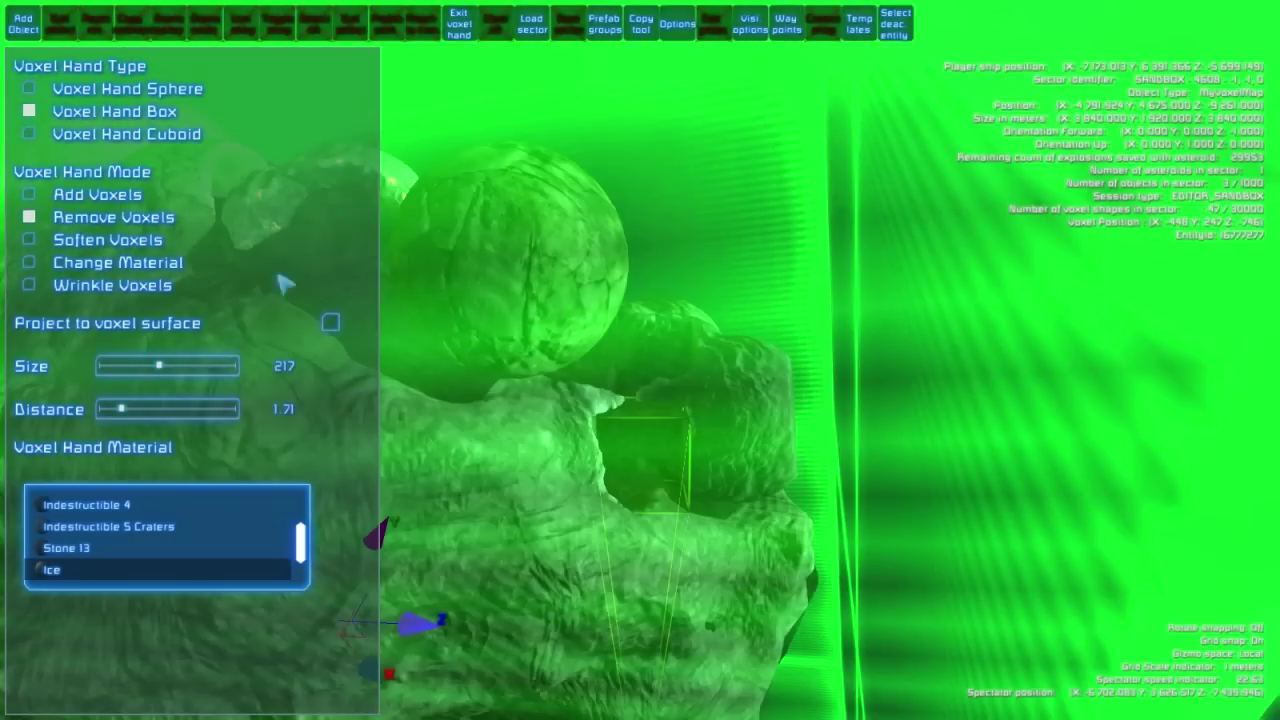
Change the voxel hand to a cuboid, remove one cuboid of rock from the asteroid and leave voxel editing.
click(30, 134)
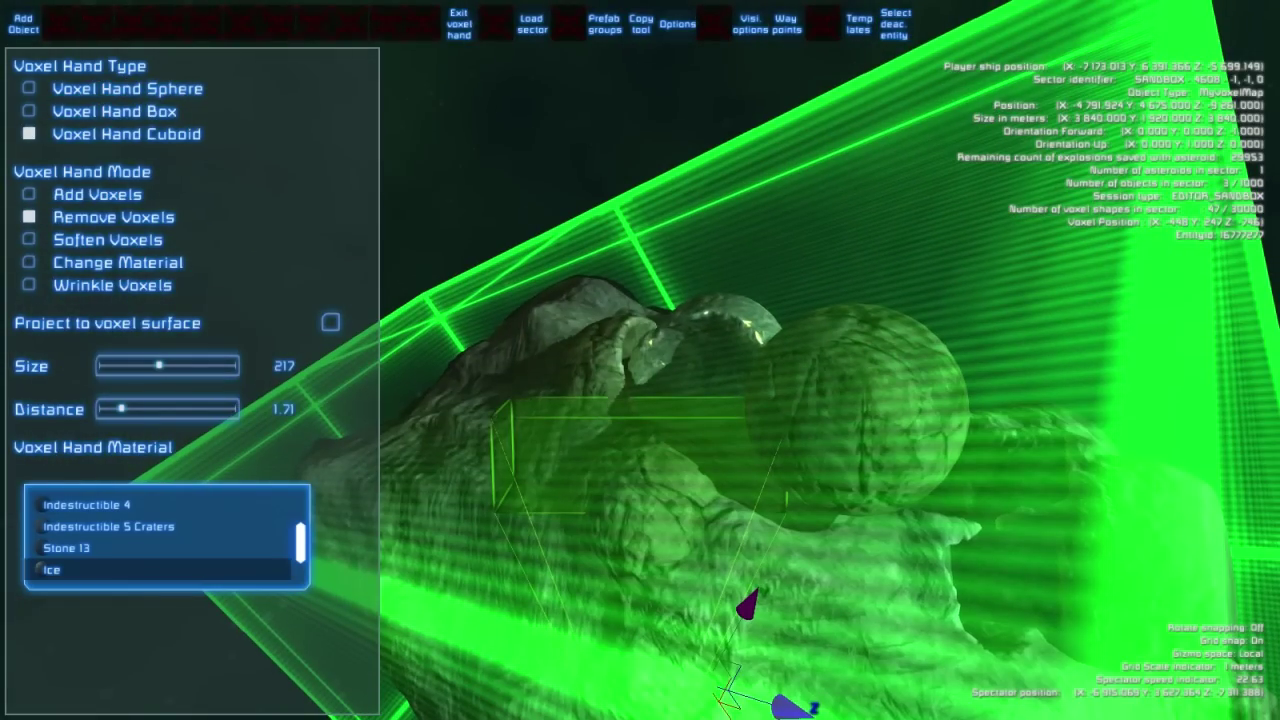
key(w)
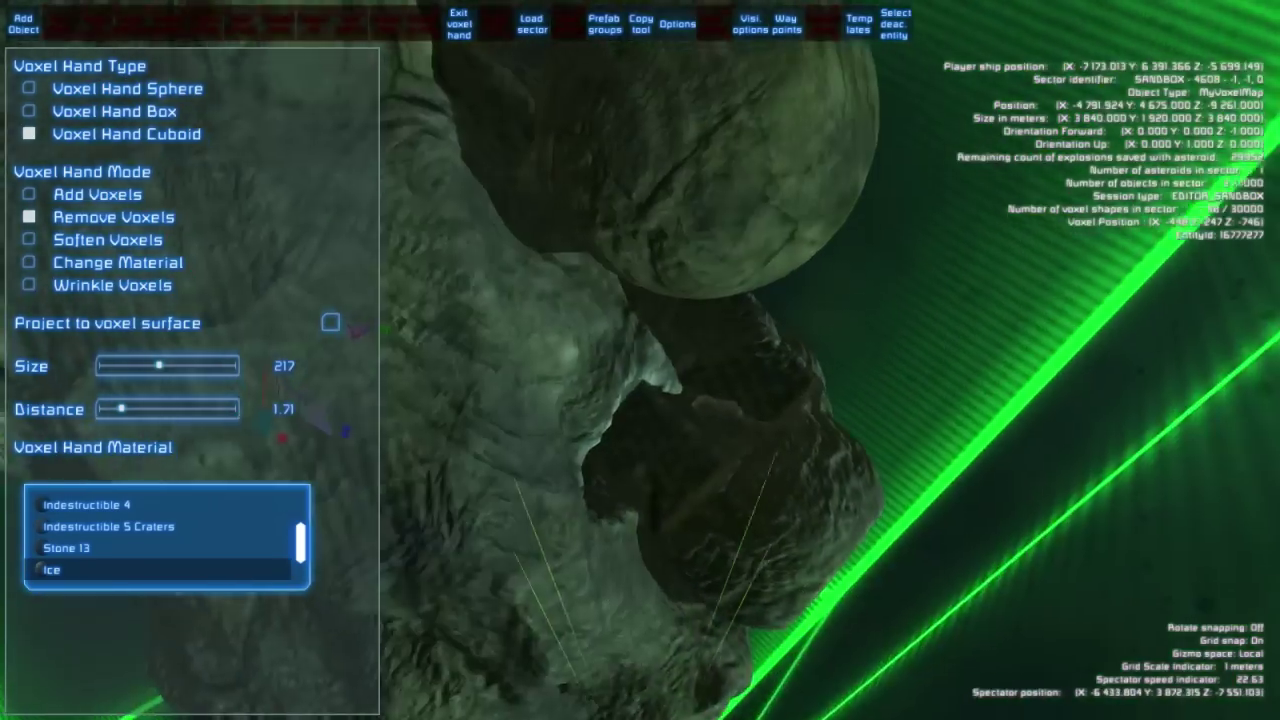
key(h)
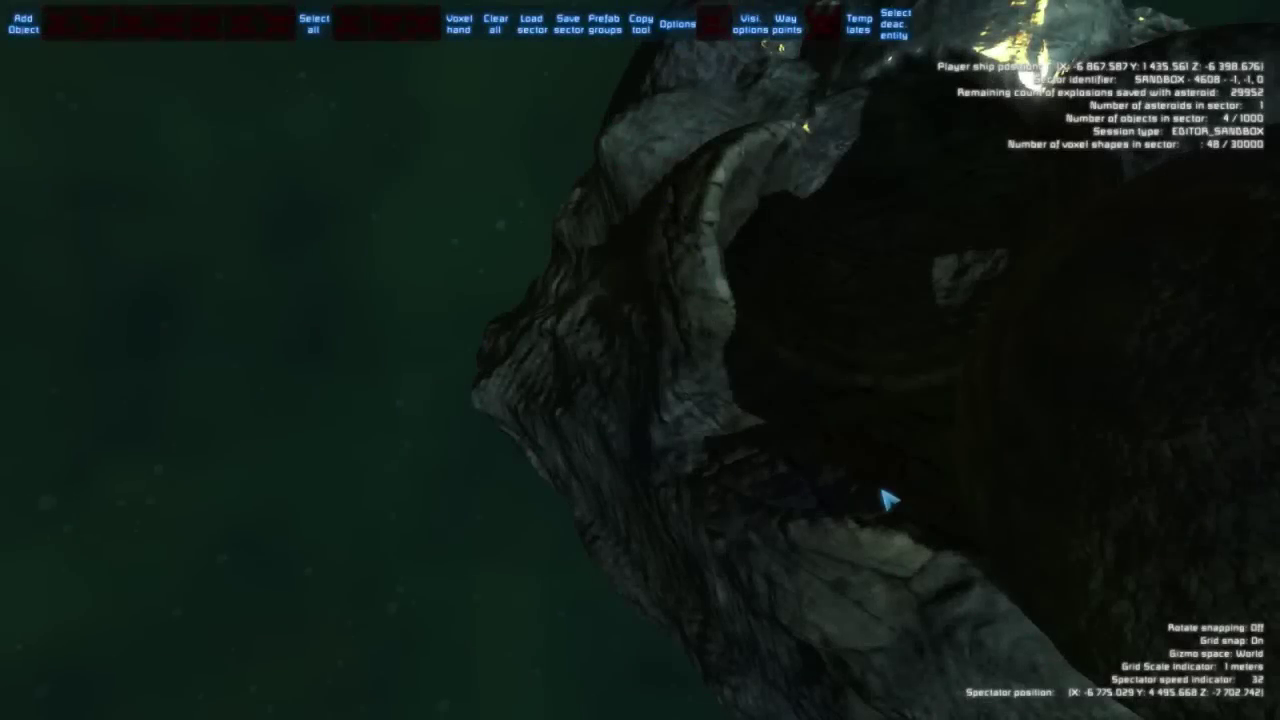
Place a dummy point in the open space beside the asteroid.
key(s)
mouse_move(882, 490)
right_down()
mouse_move(800, 490)
mouse_move(866, 490)
right_up()
key(Tab)
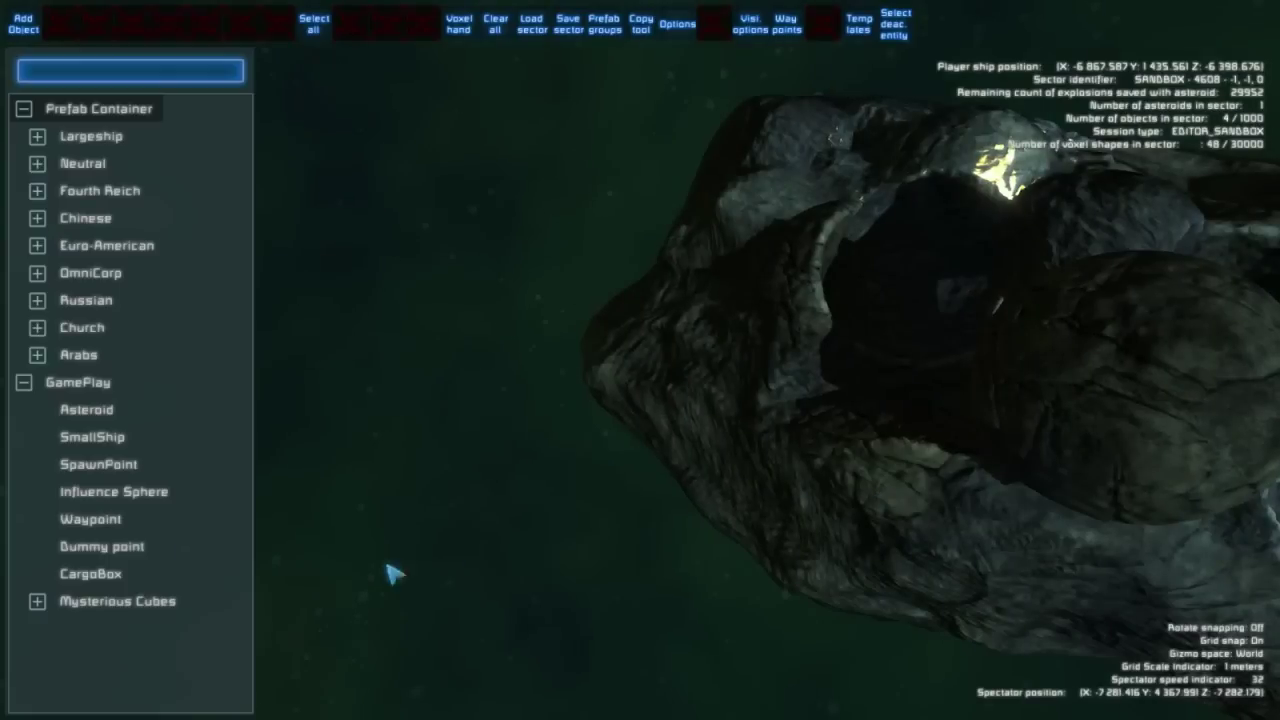
drag(117, 560, 426, 462)
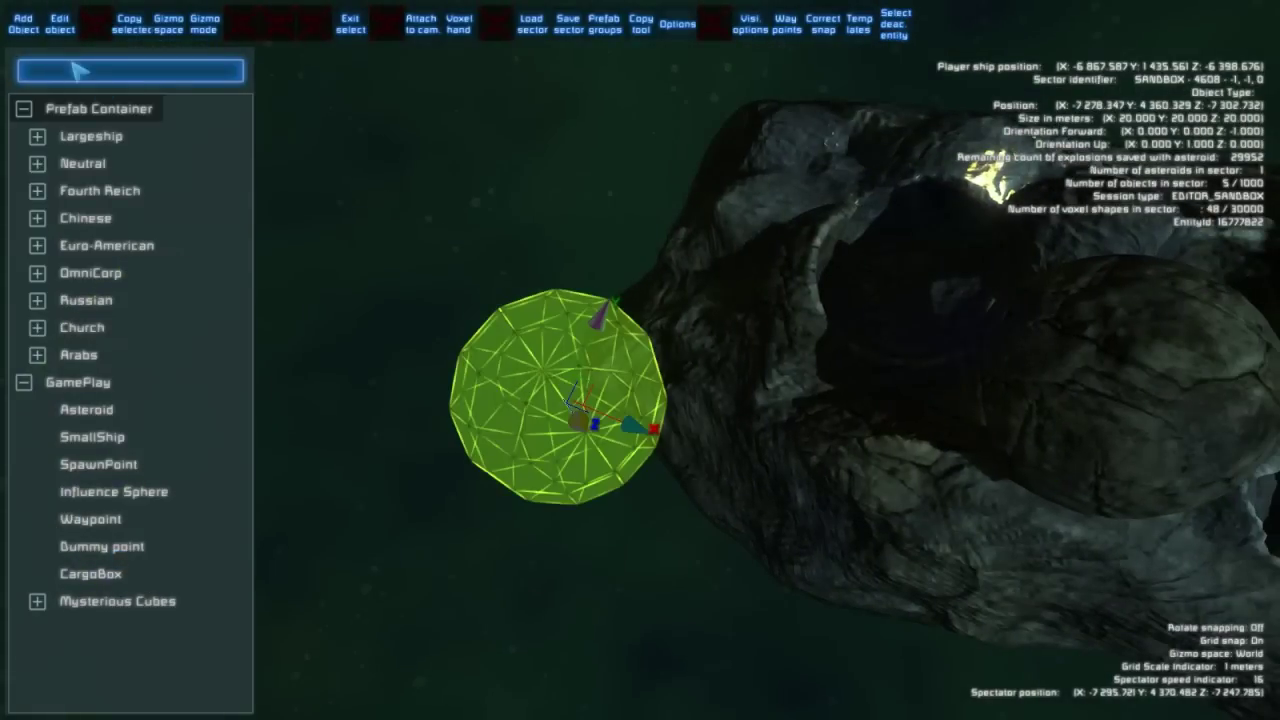
Enable the dummy point's particle effect and give it a yellow colour, alpha 1.000 and user scale 2.078.
click(60, 26)
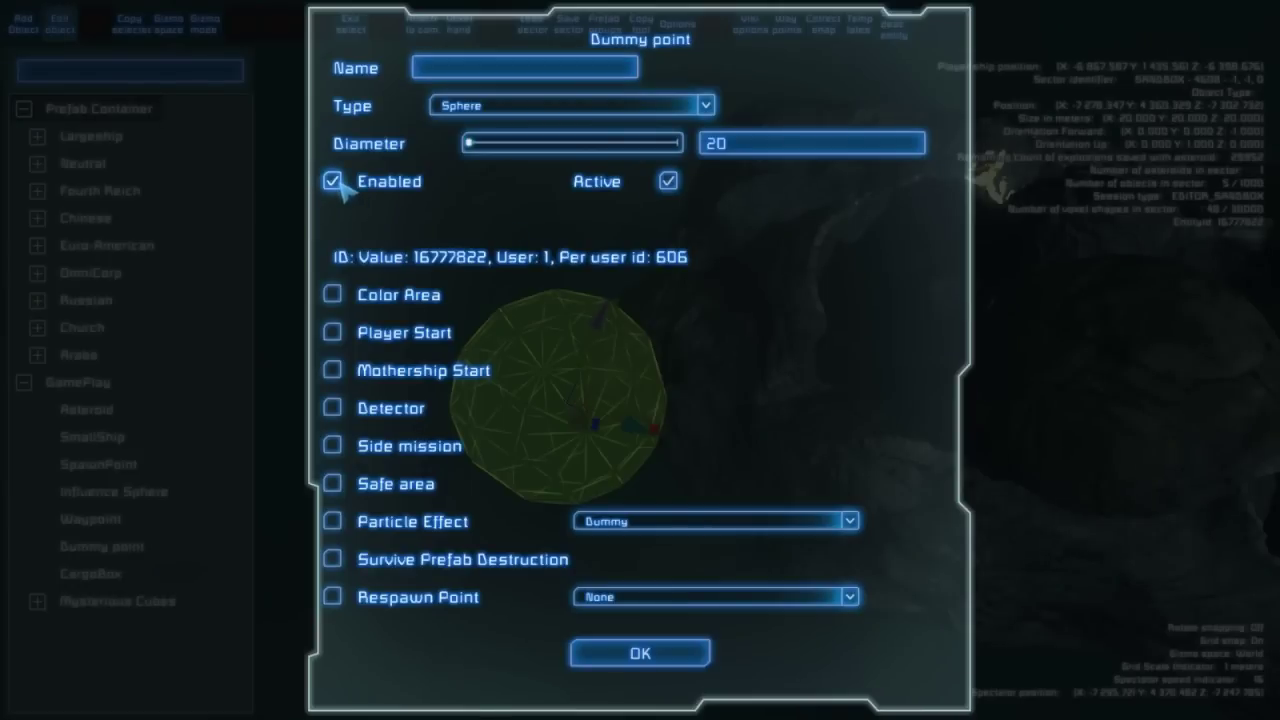
click(333, 521)
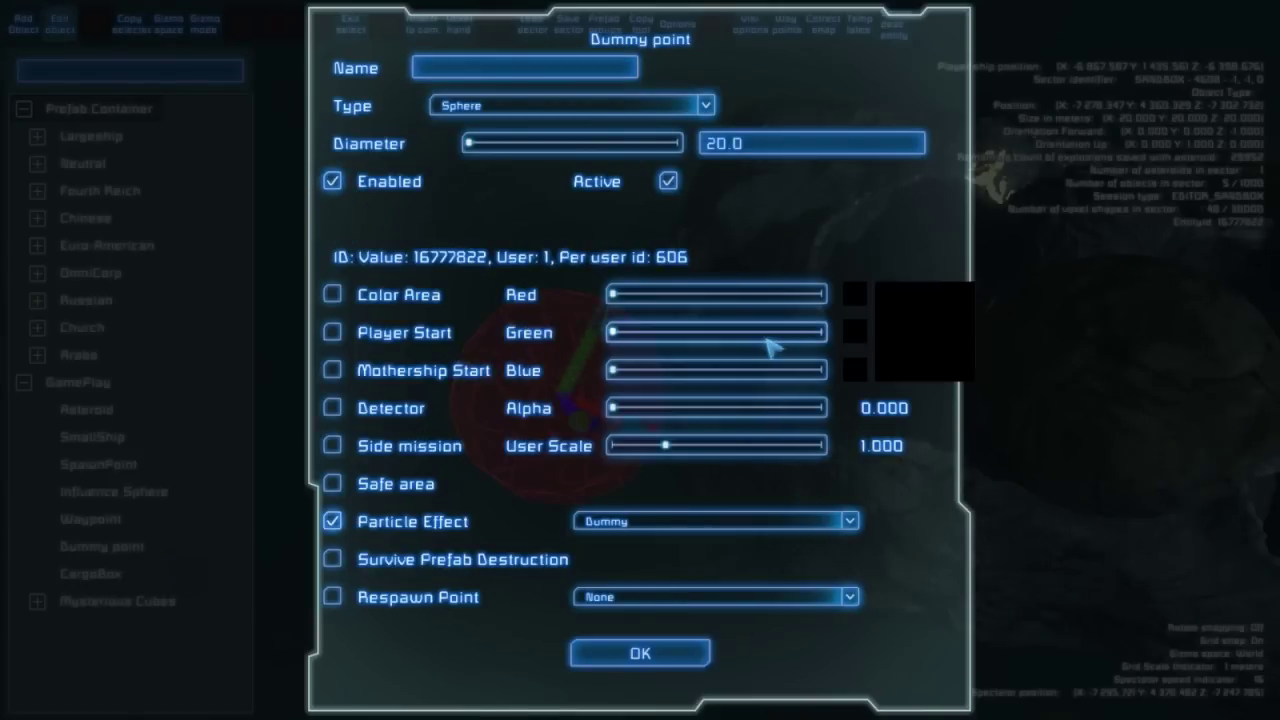
drag(757, 294, 842, 305)
drag(716, 336, 797, 372)
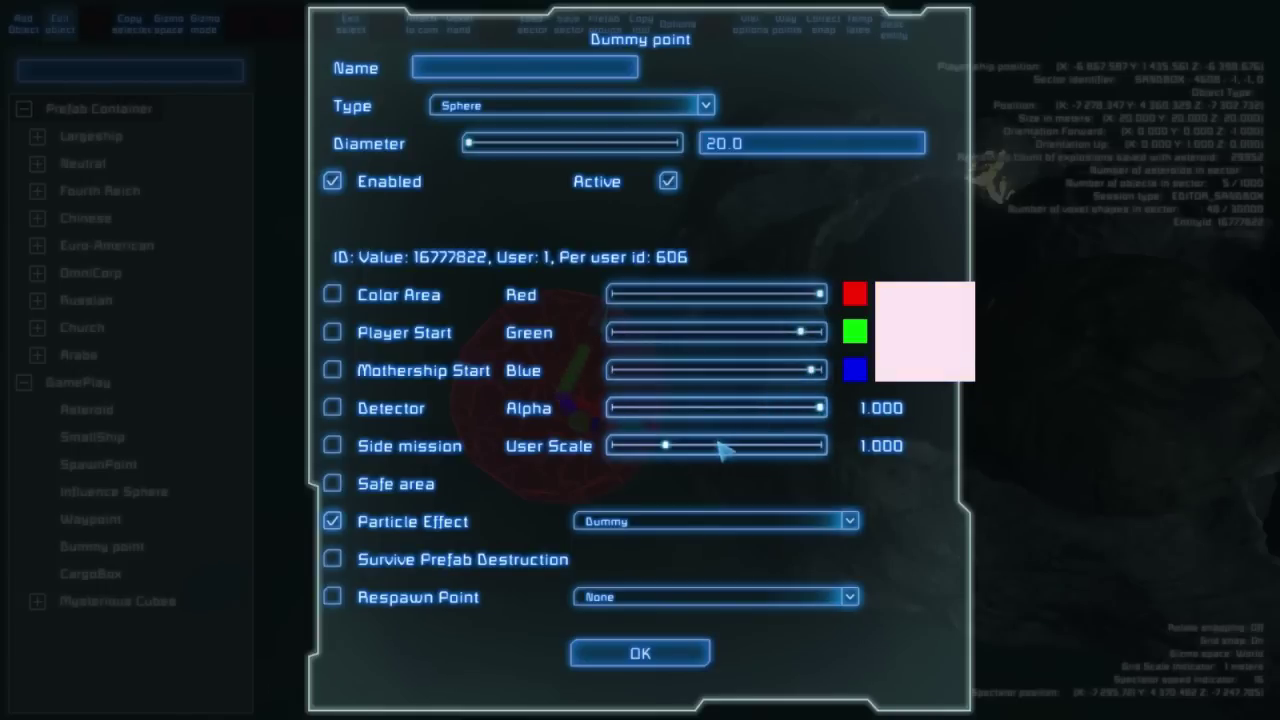
click(636, 370)
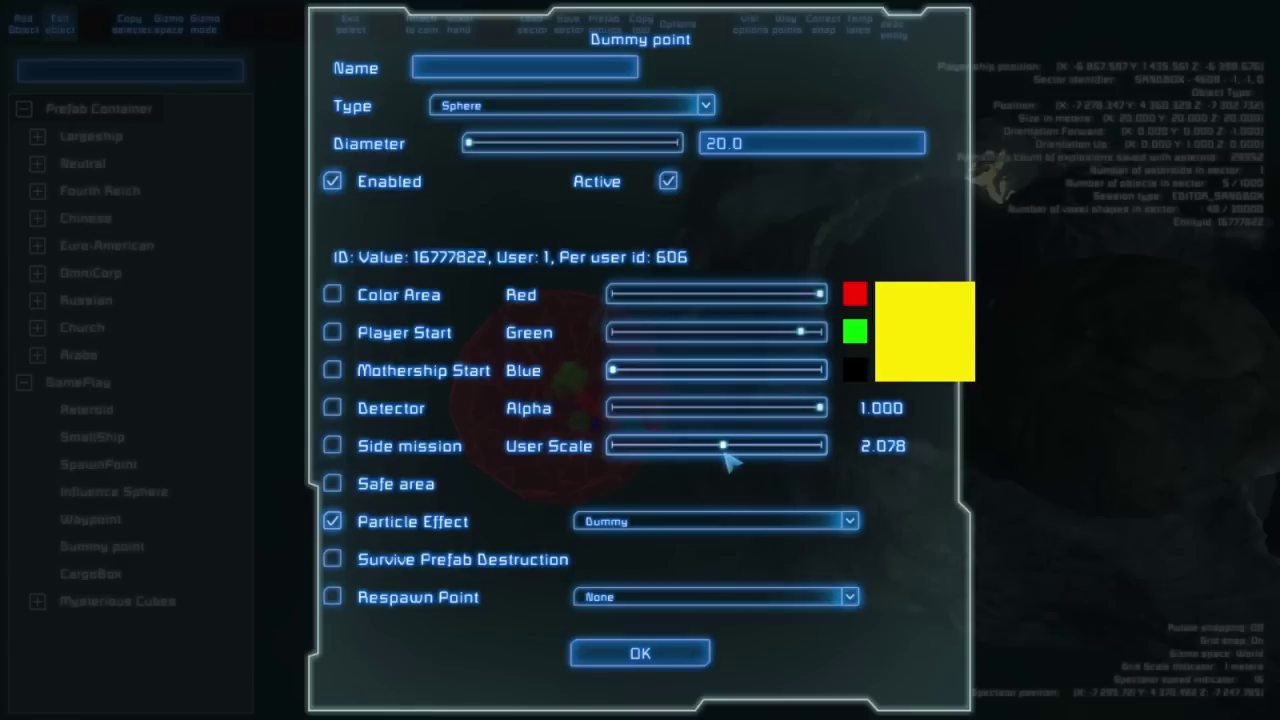
Choose Prefab_LeakingBiohazard as the dummy point's particle effect and apply the settings.
click(714, 521)
scroll(760, 560, down, 6)
scroll(745, 614, down, 2)
scroll(745, 614, down, 6)
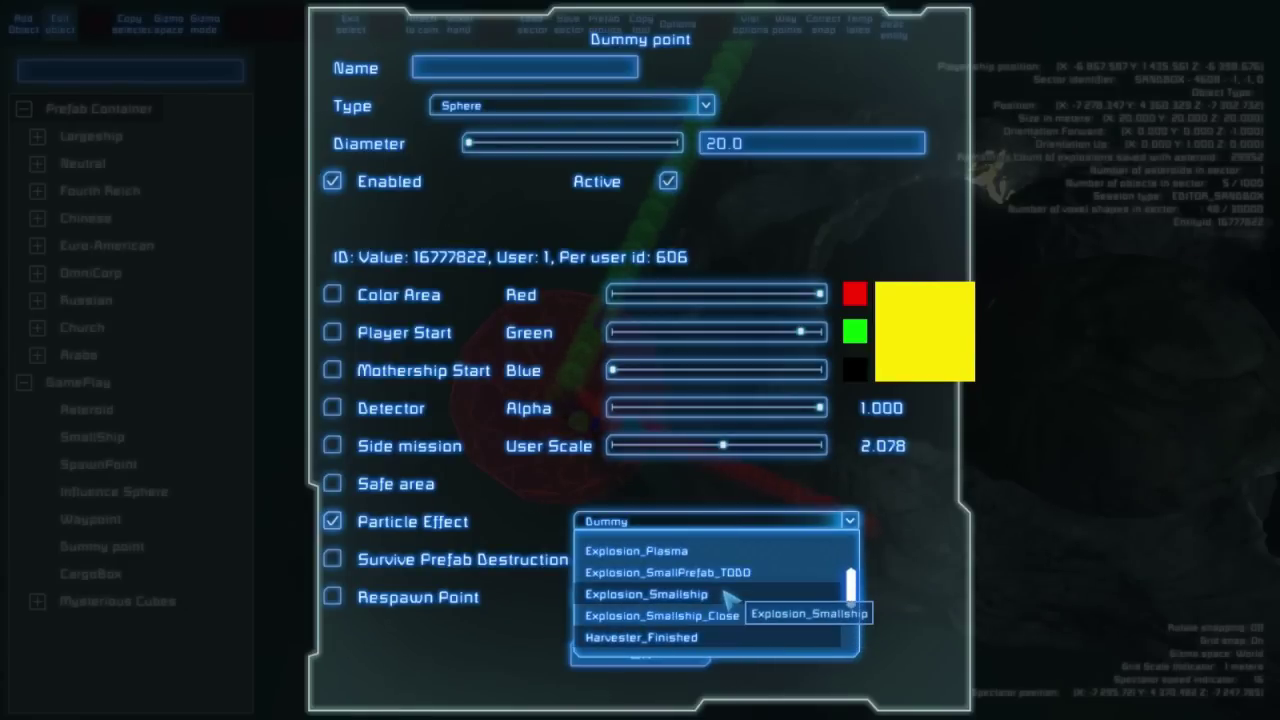
scroll(716, 622, down, 5)
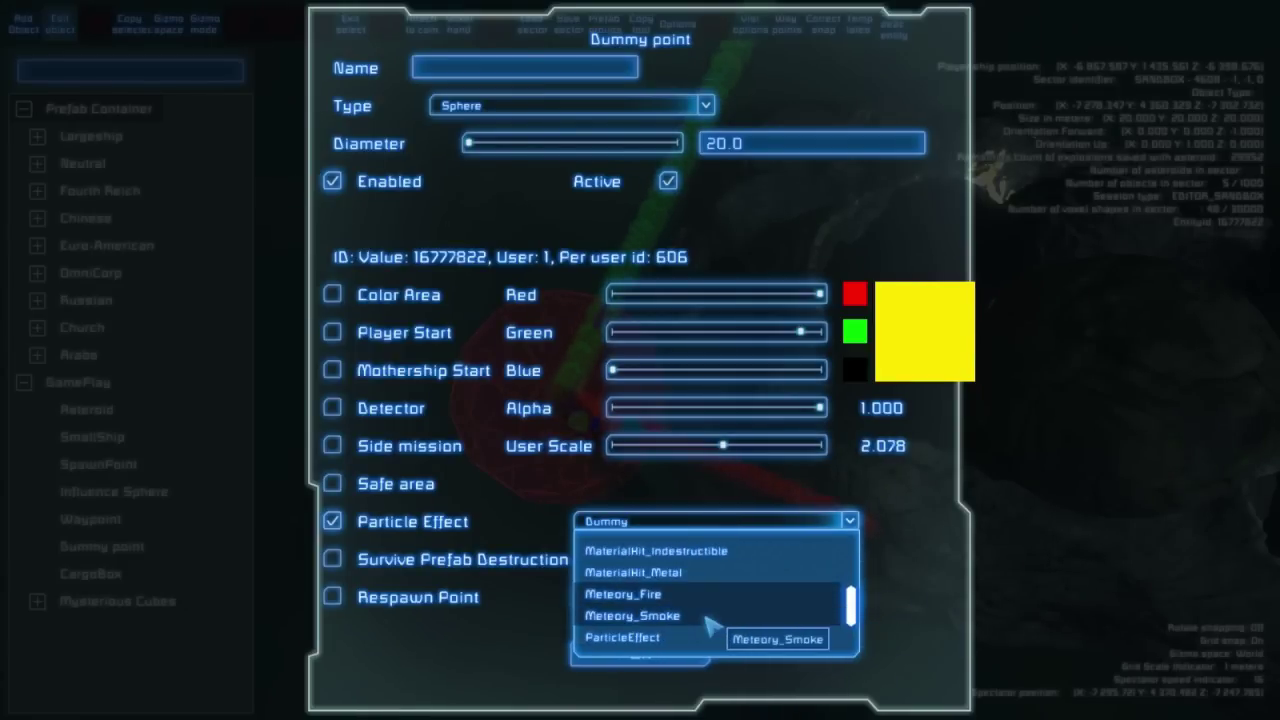
scroll(705, 620, down, 5)
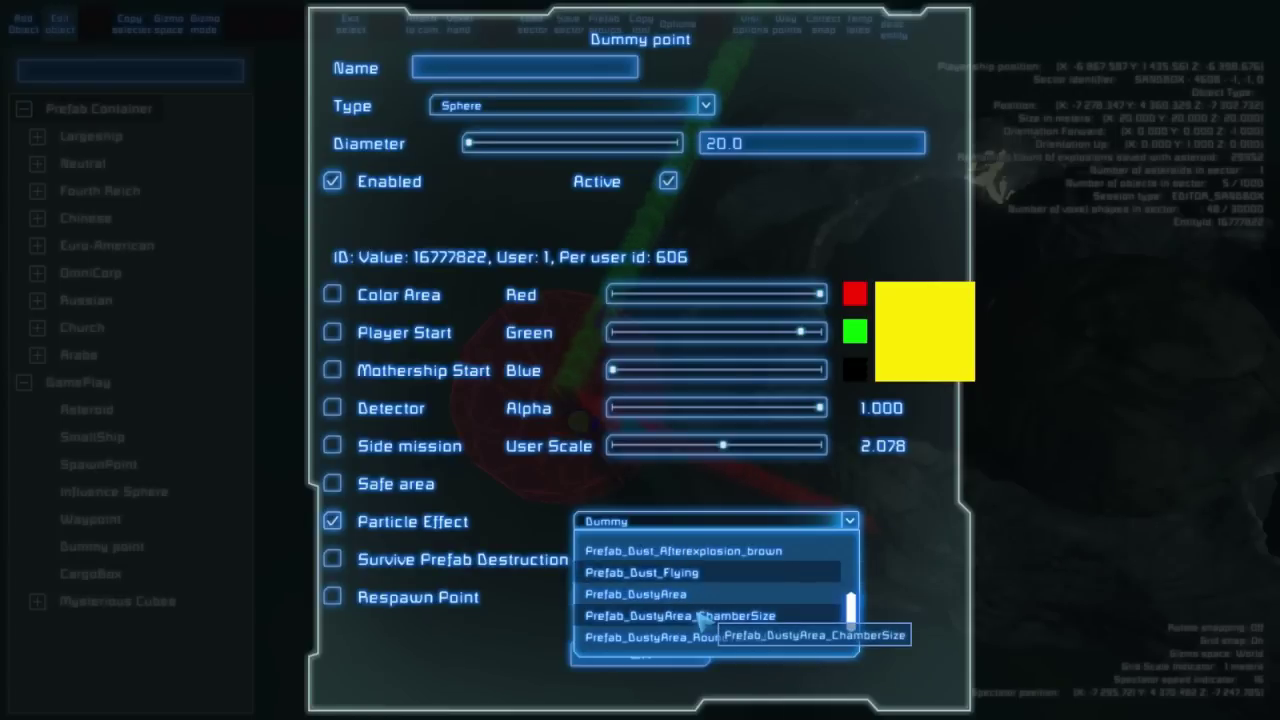
scroll(700, 618, up, 6)
scroll(698, 622, down, 10)
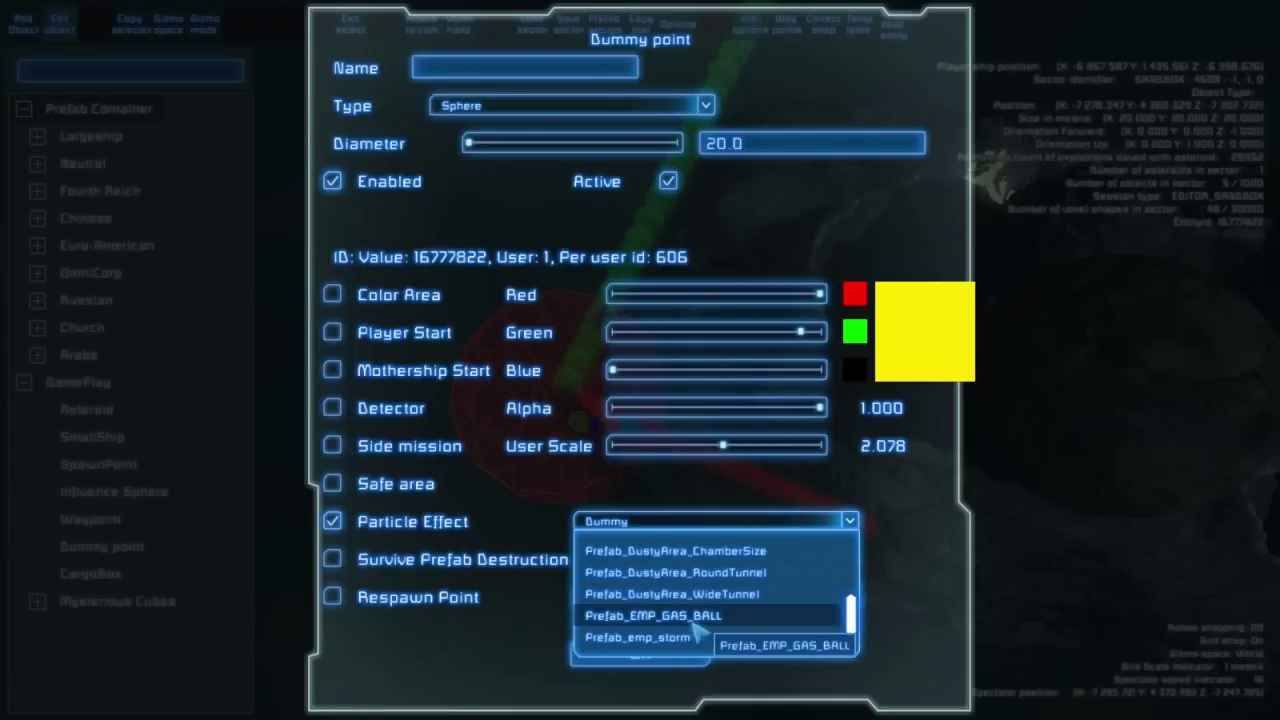
scroll(693, 628, down, 1)
click(676, 575)
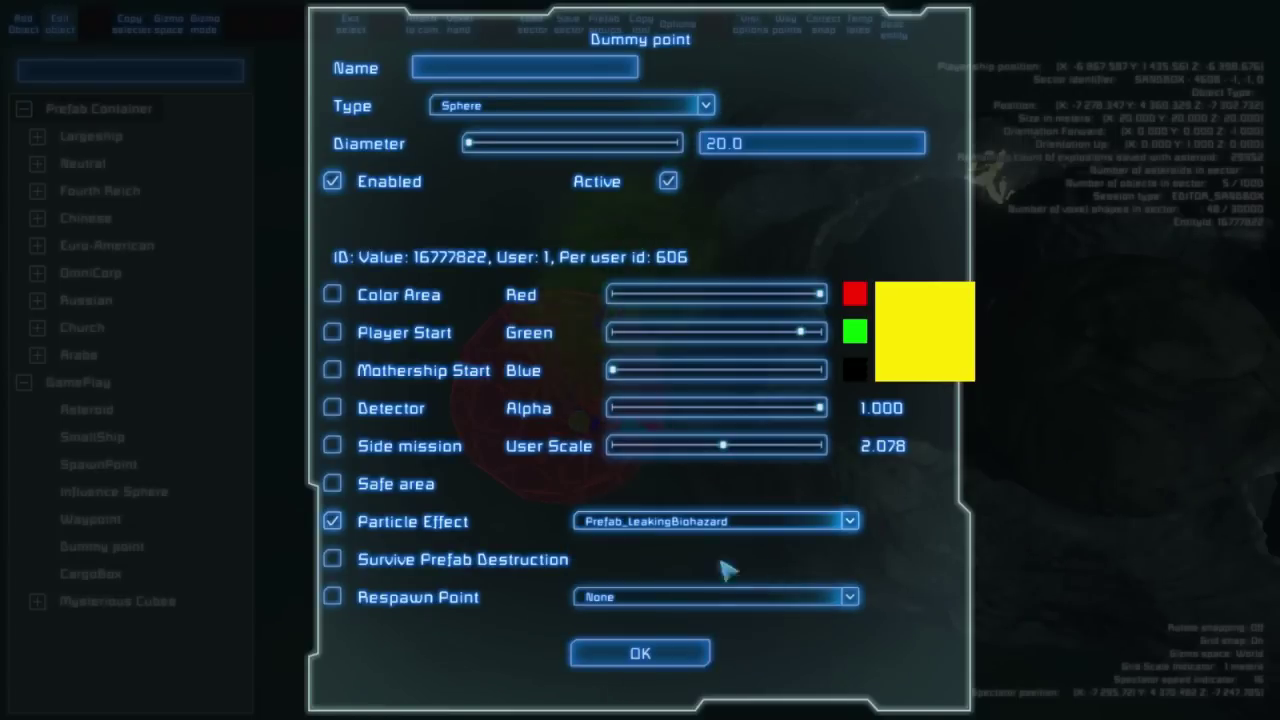
click(640, 655)
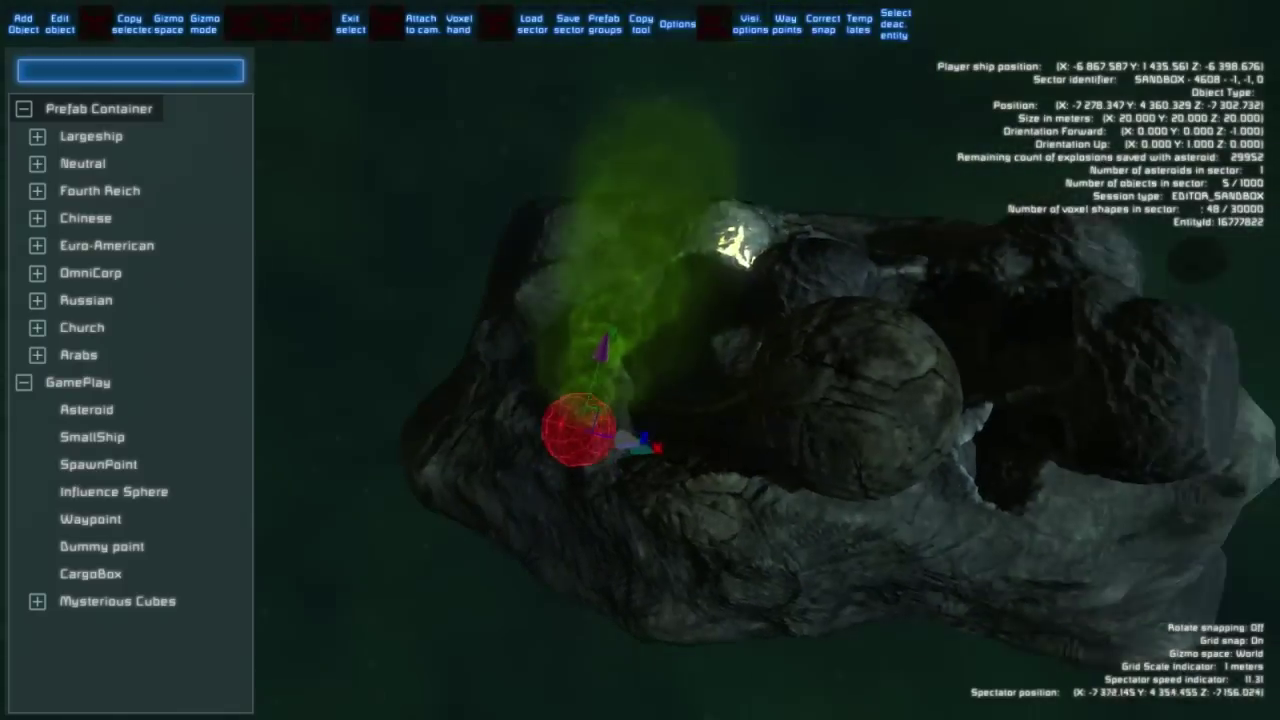
Add an influence sphere away from the asteroid with Radius Min 500, Radius Max 1000 and full-red dust enabled.
key(s)
right_drag(652, 528, 707, 587)
key(a)
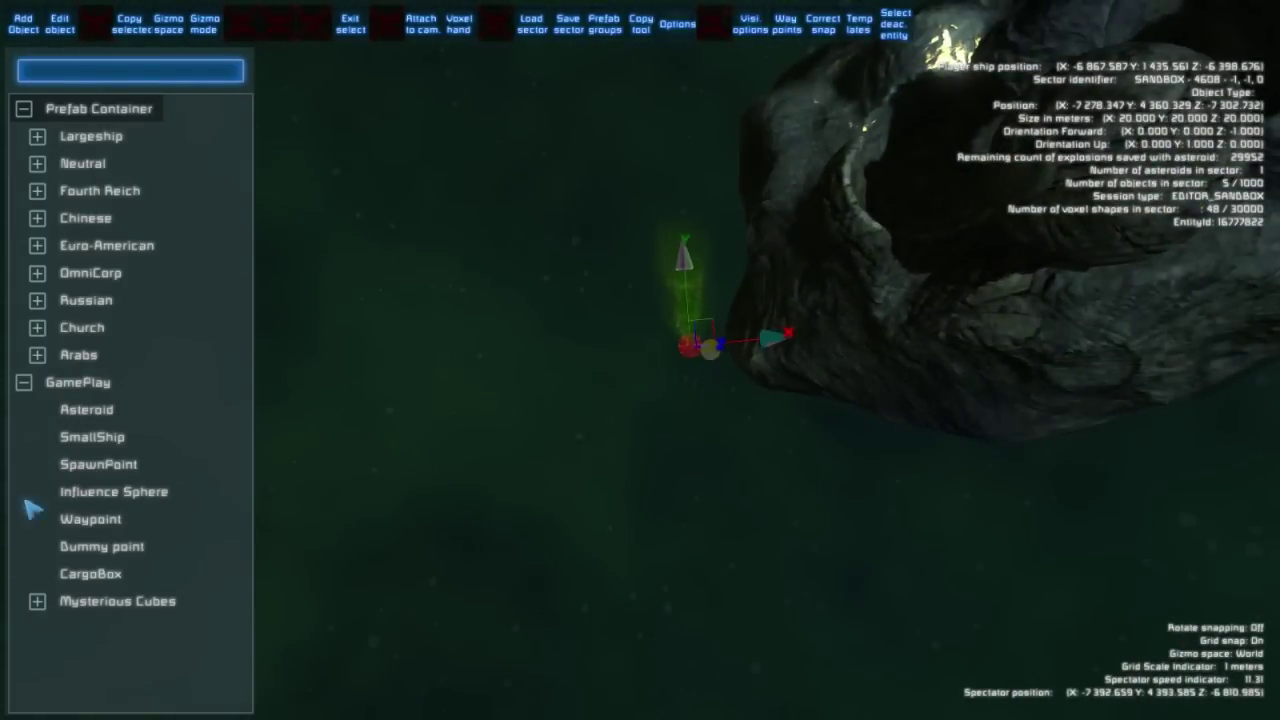
drag(103, 494, 503, 444)
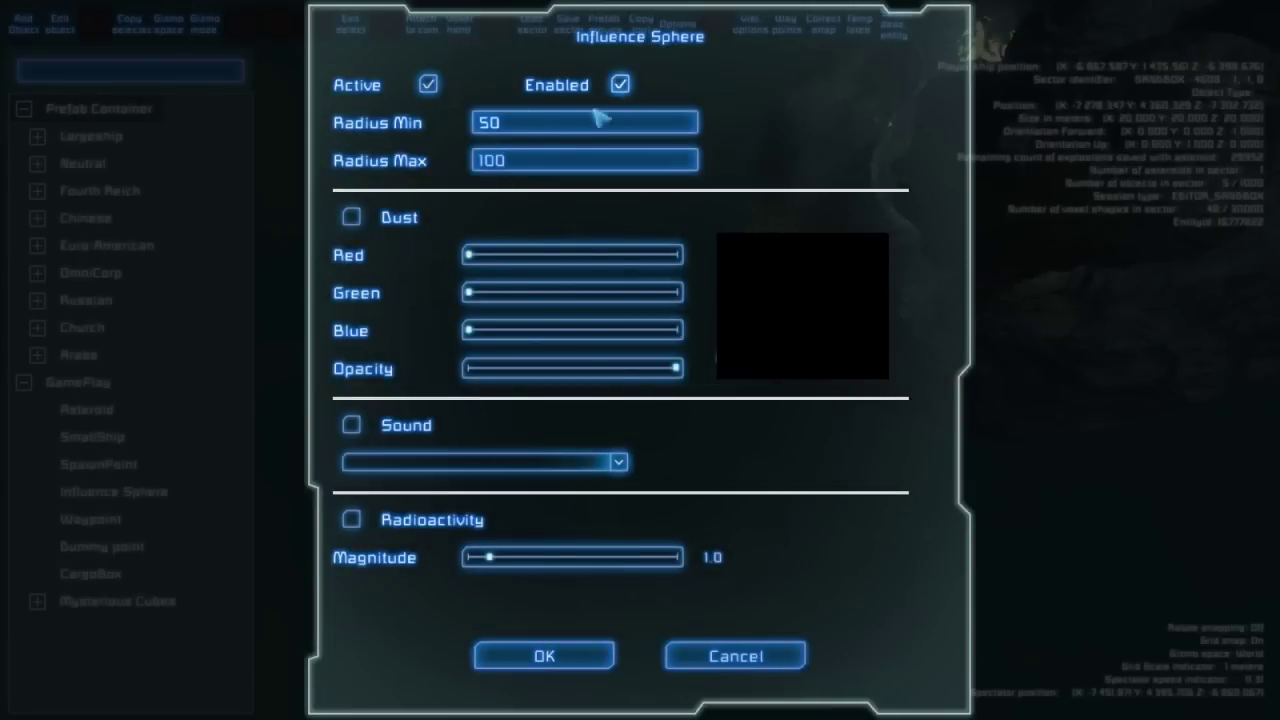
click(514, 158)
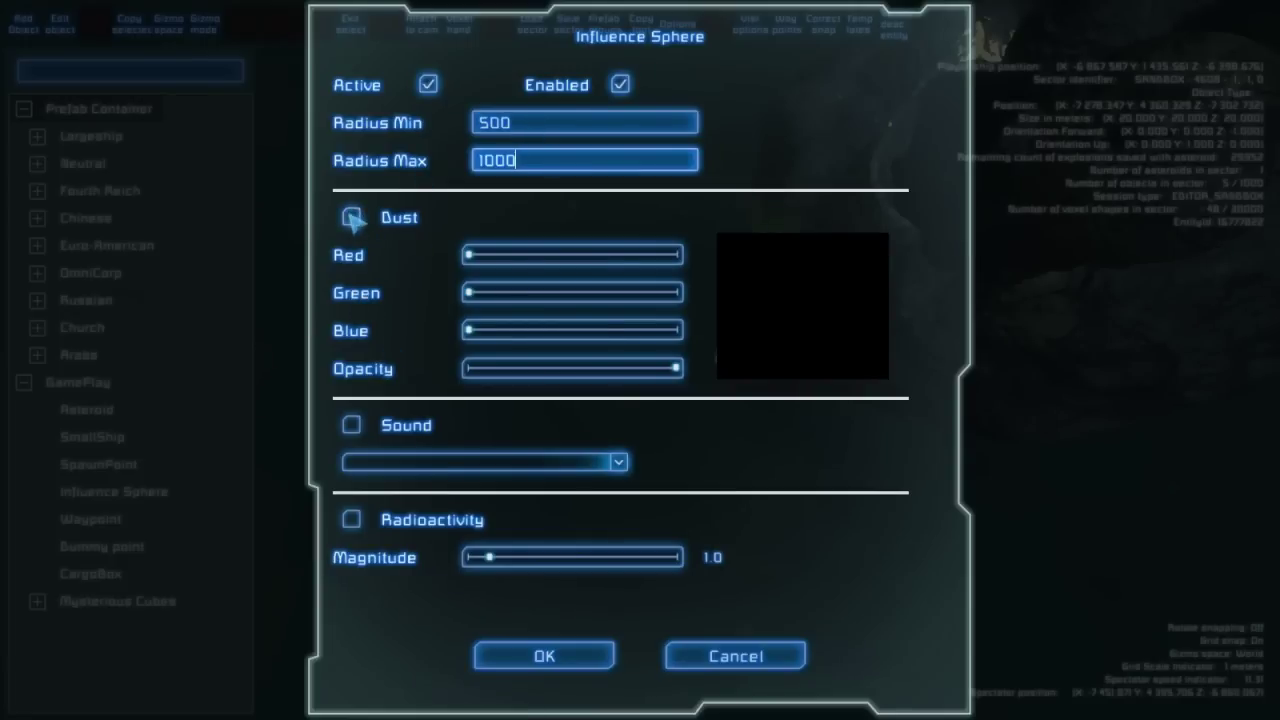
click(677, 255)
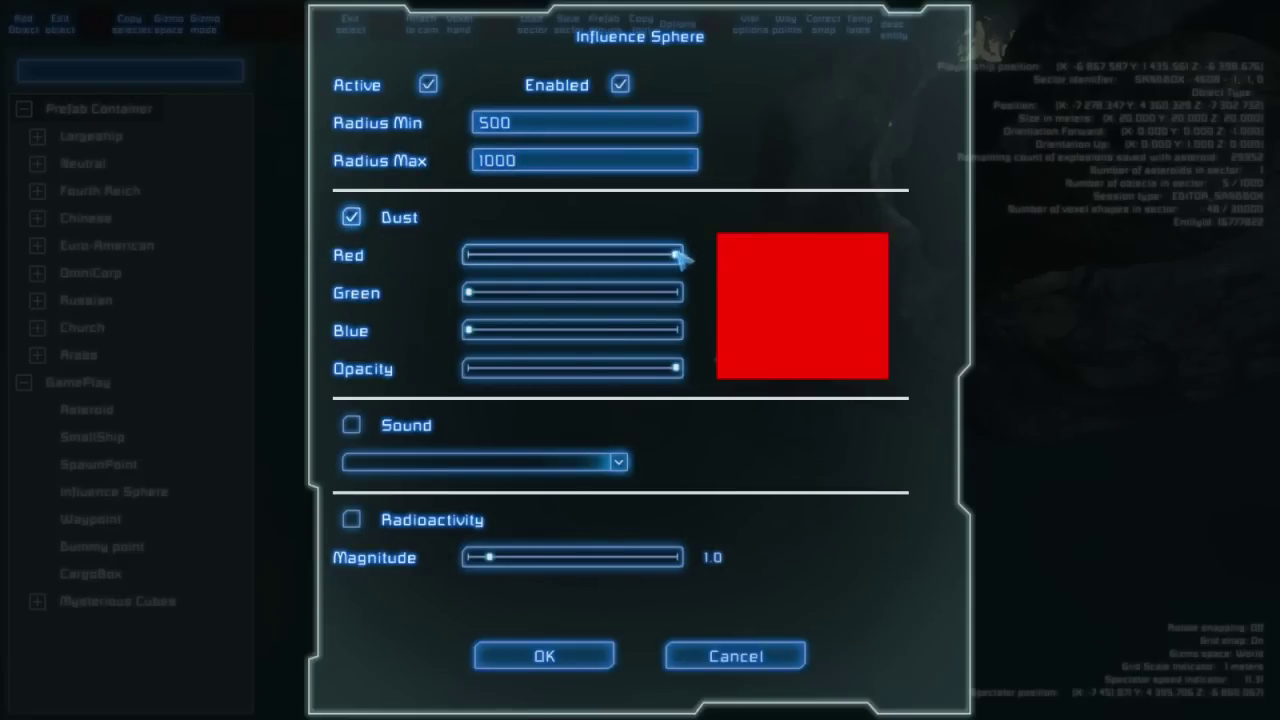
click(572, 666)
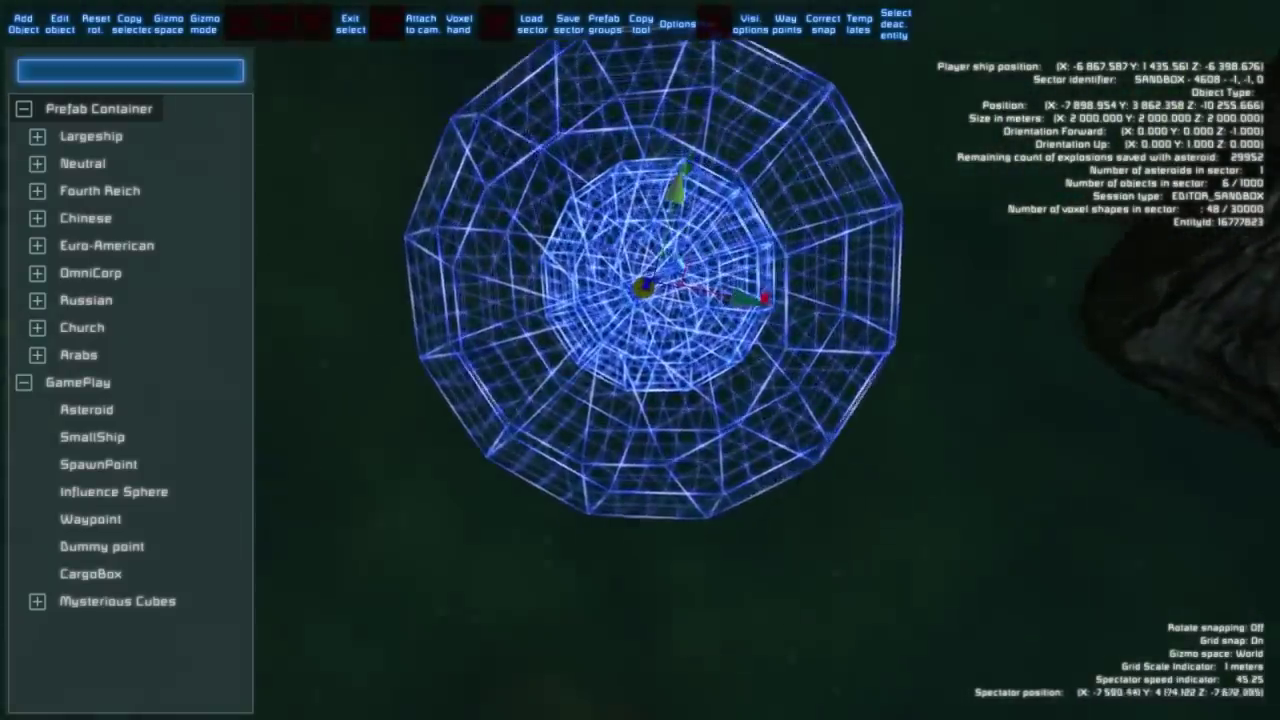
Fly in and out of the influence sphere to examine how its dust looks at different distances.
key(w)
key(Escape)
key(w)
scroll(715, 642, up, 1)
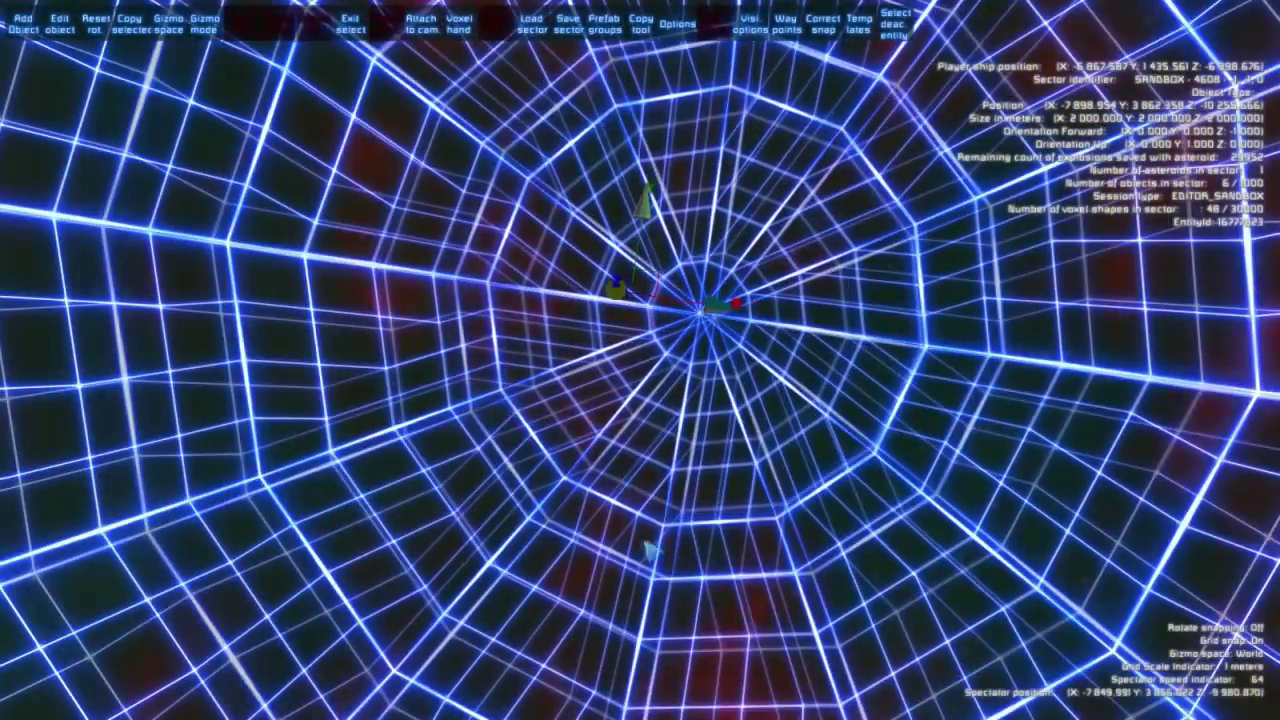
key(s)
key(s)
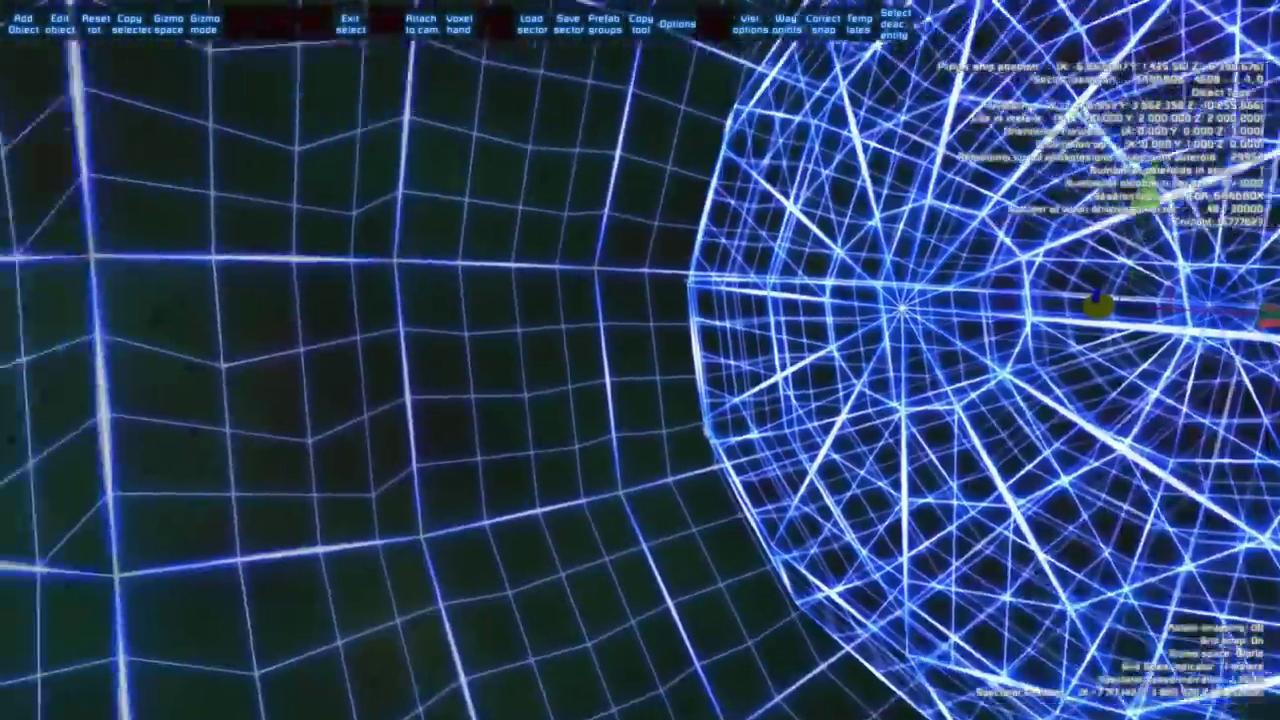
key(w)
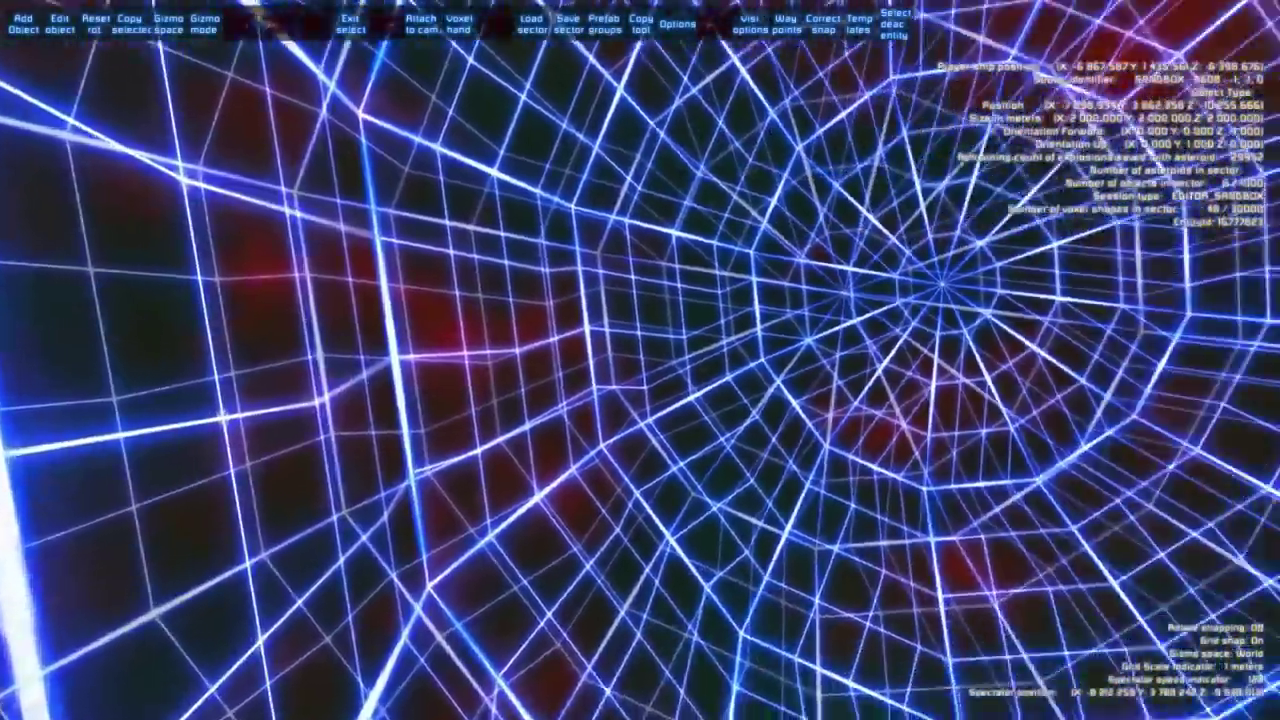
key(w)
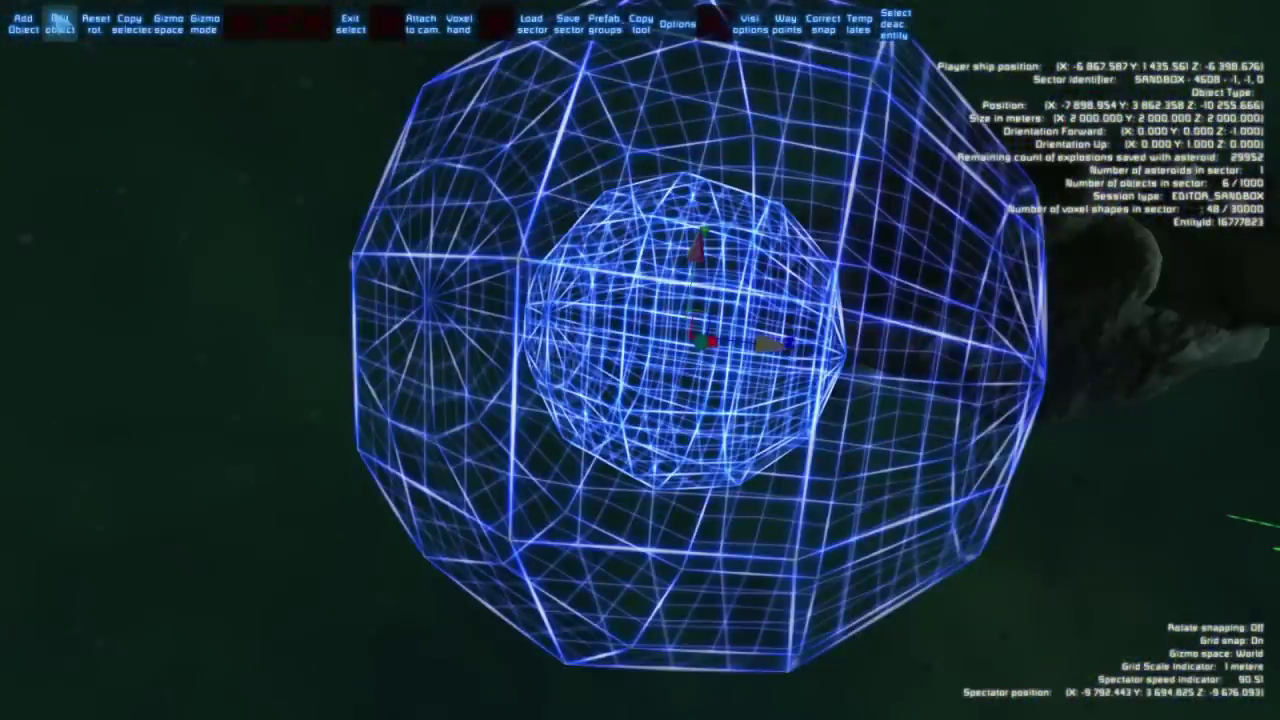
Enable the influence sphere's sound with Amb2D_RoomMed05 and fly through the sphere to test it.
click(60, 23)
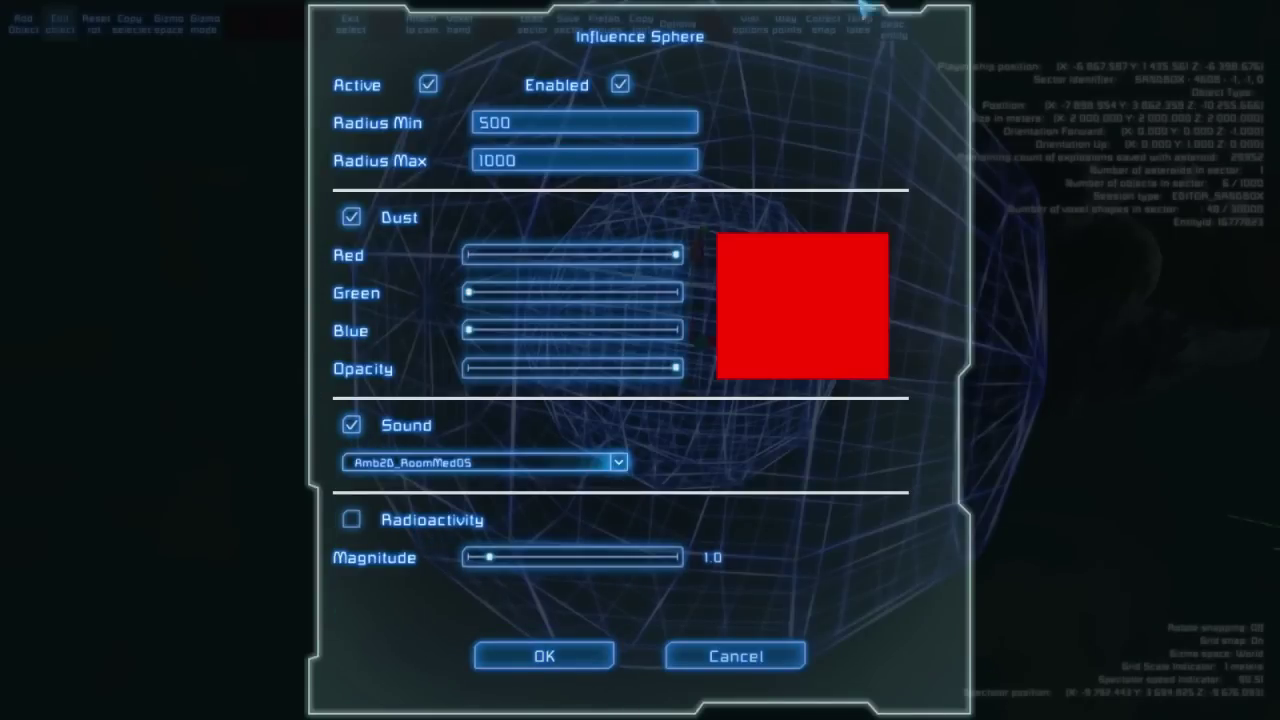
click(597, 647)
key(w)
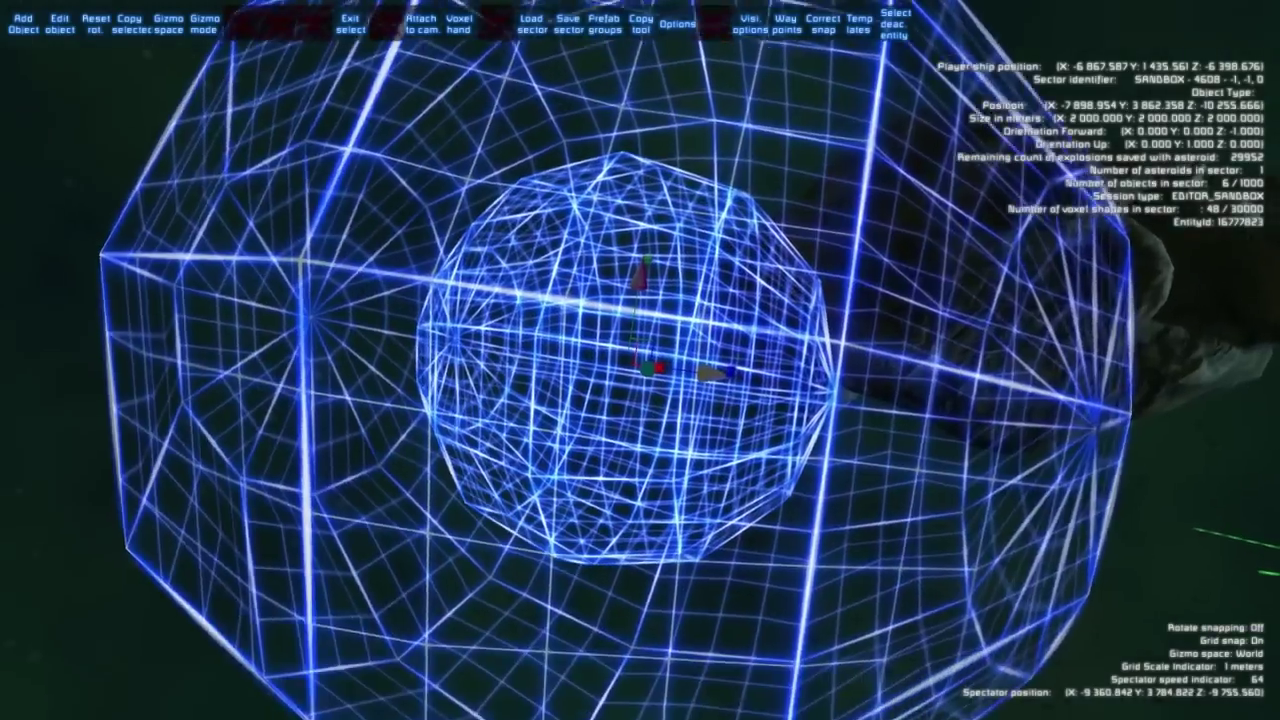
key(w)
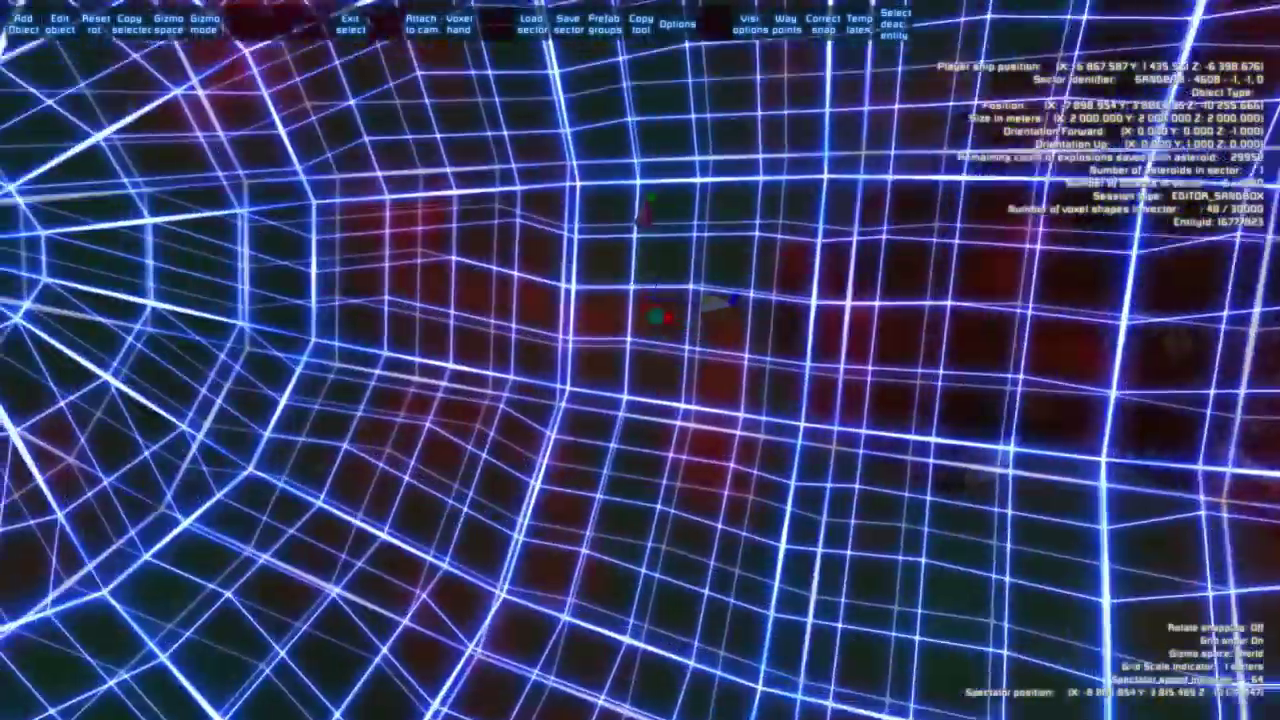
key(s)
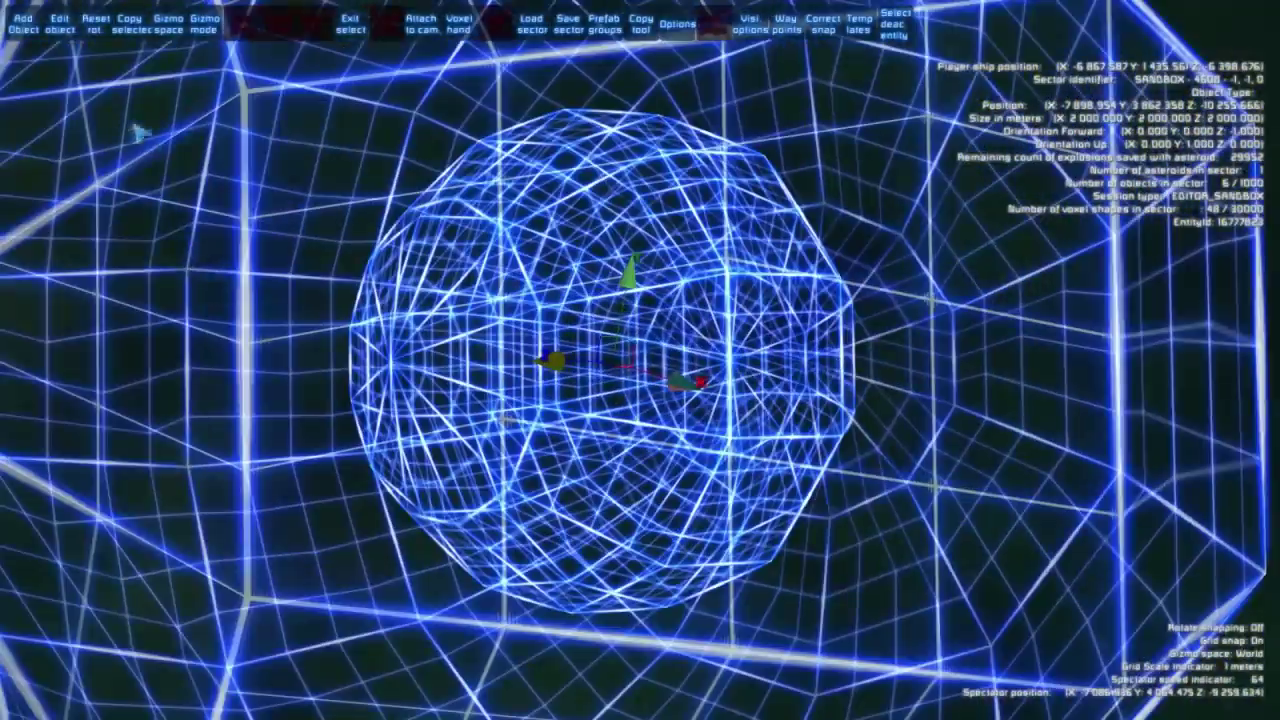
Enable radioactivity on the influence sphere and test it by flying the player ship inside the dust.
click(62, 25)
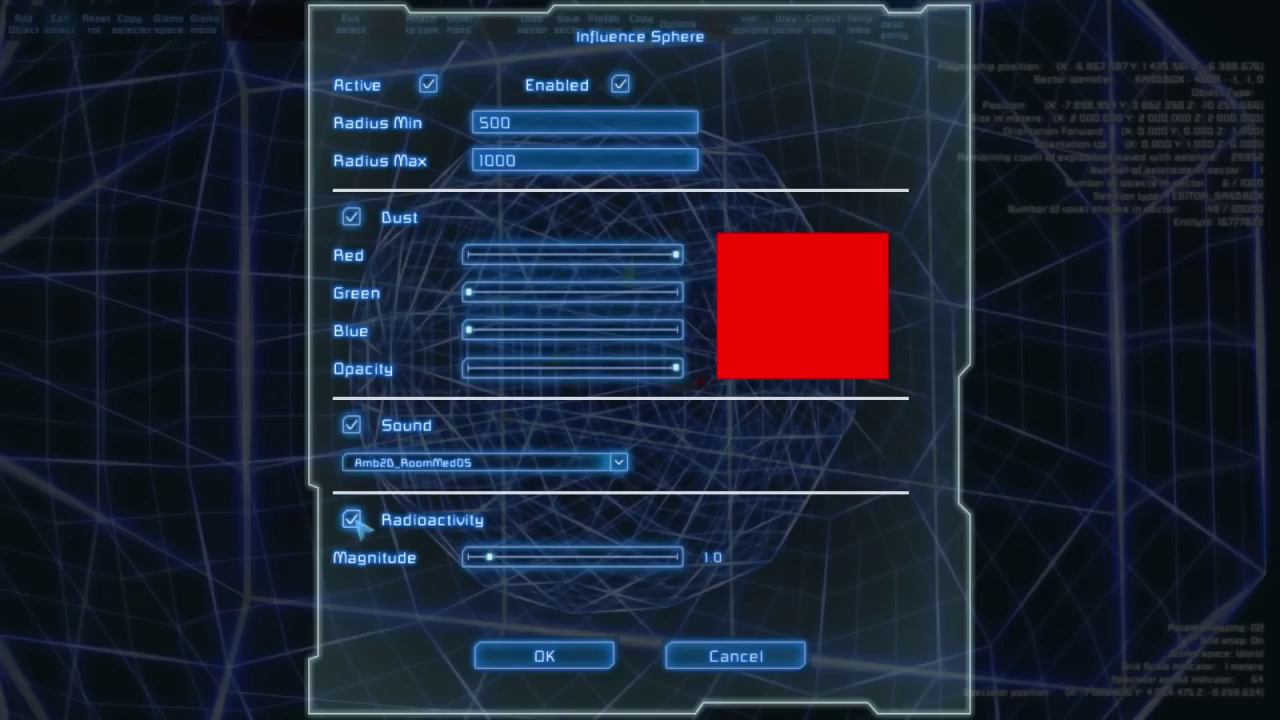
click(563, 663)
key(w)
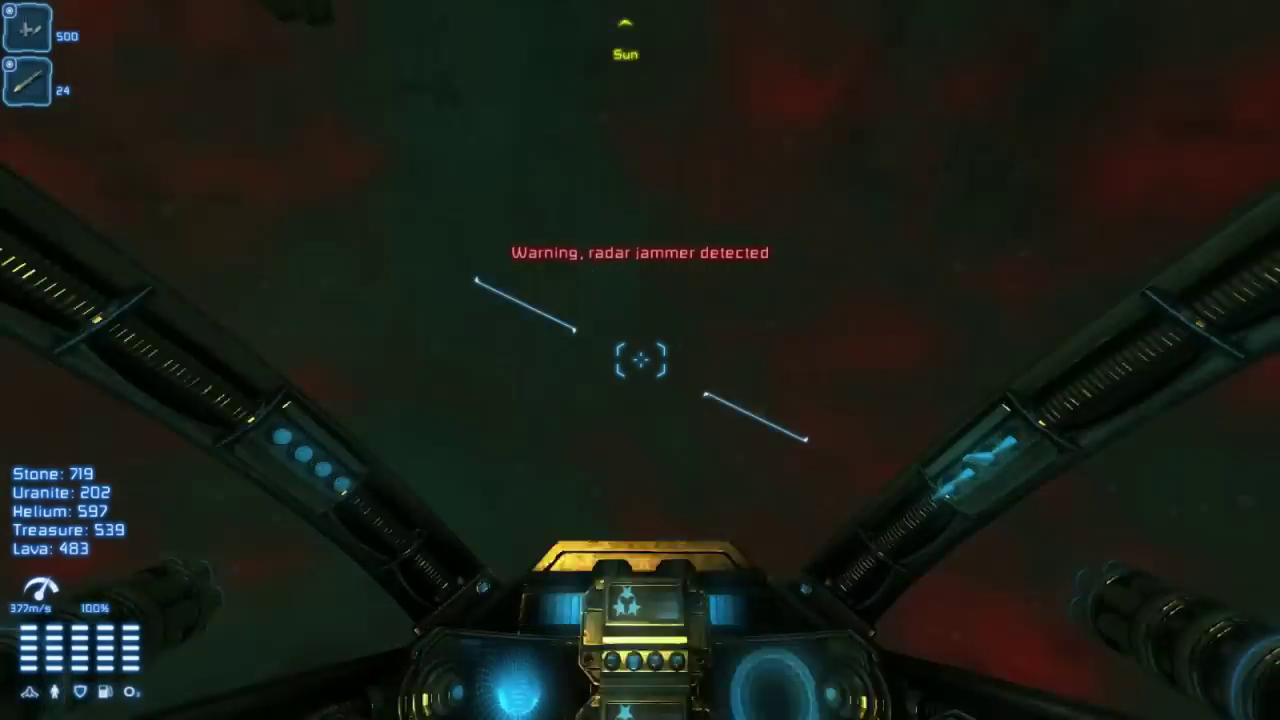
key(q)
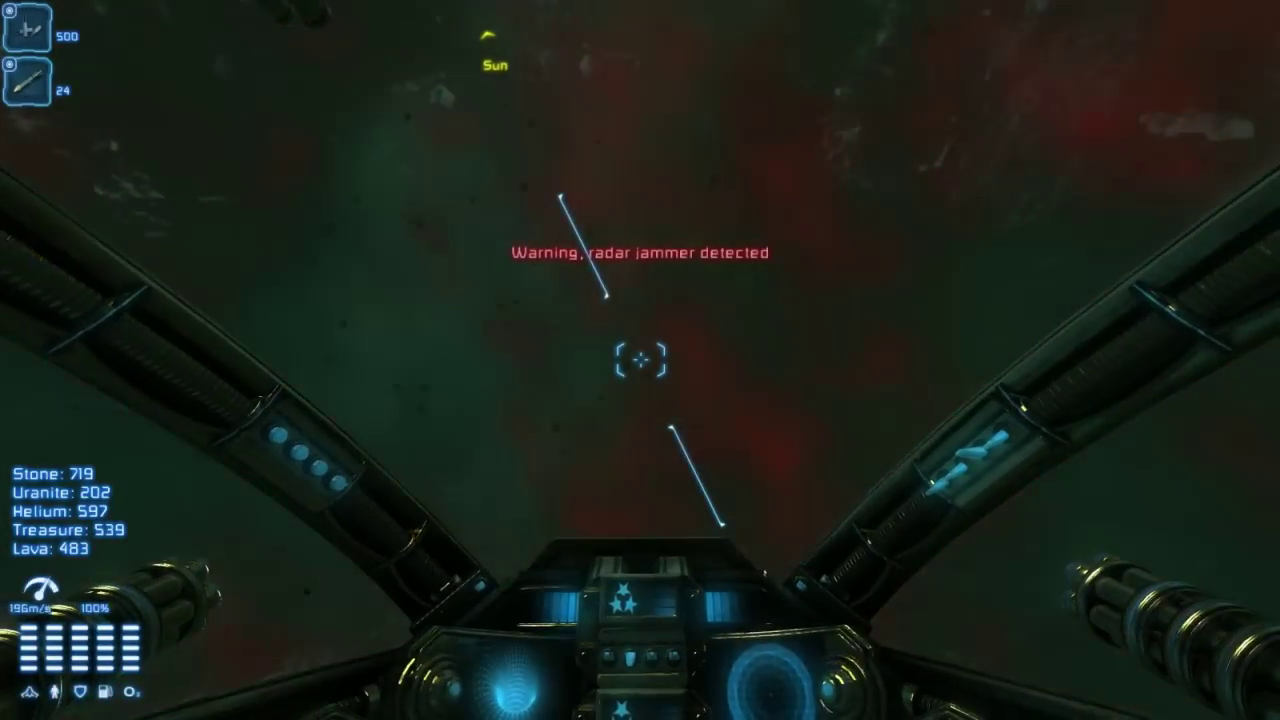
key(e)
key(e)
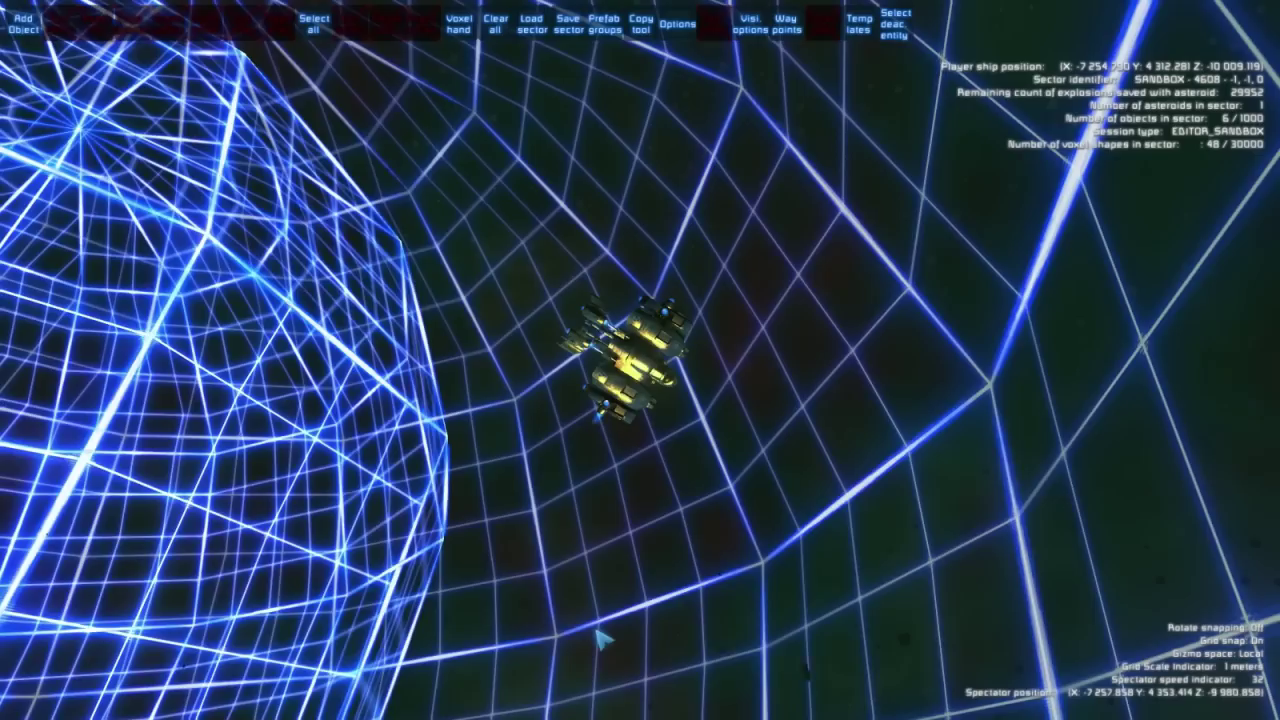
Delete the influence sphere from the sector.
key(s)
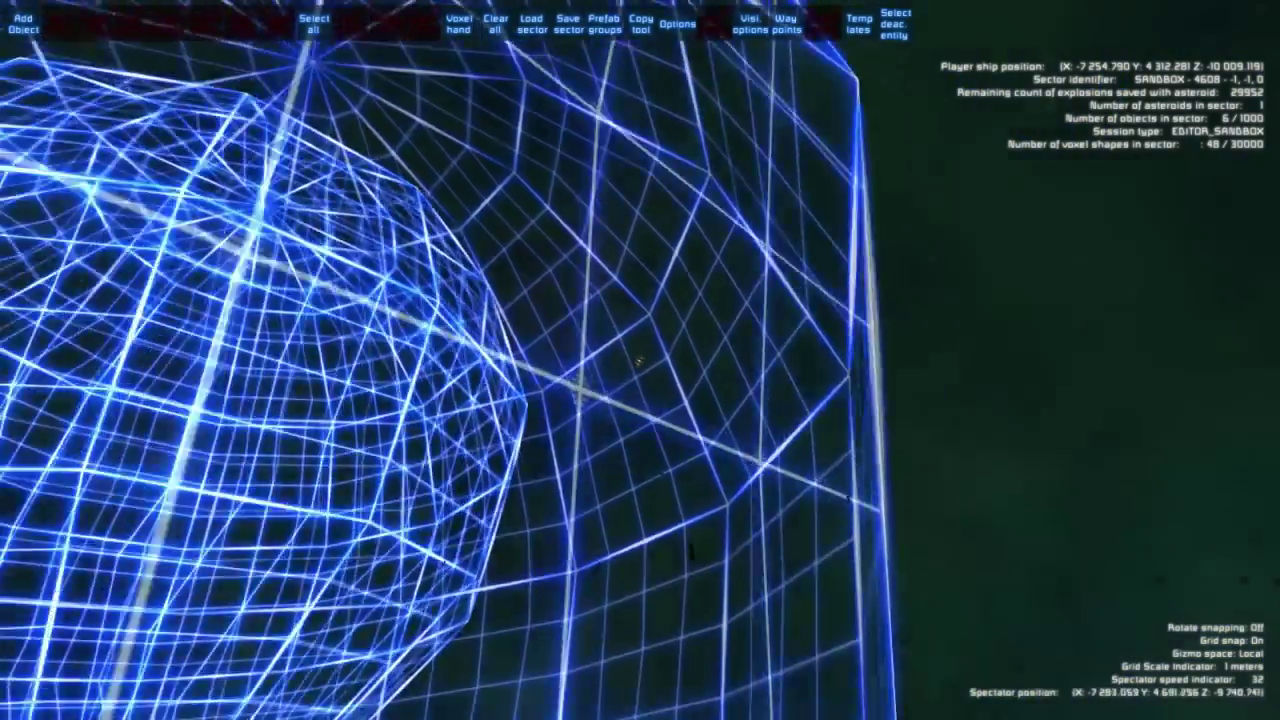
click(598, 608)
key(Delete)
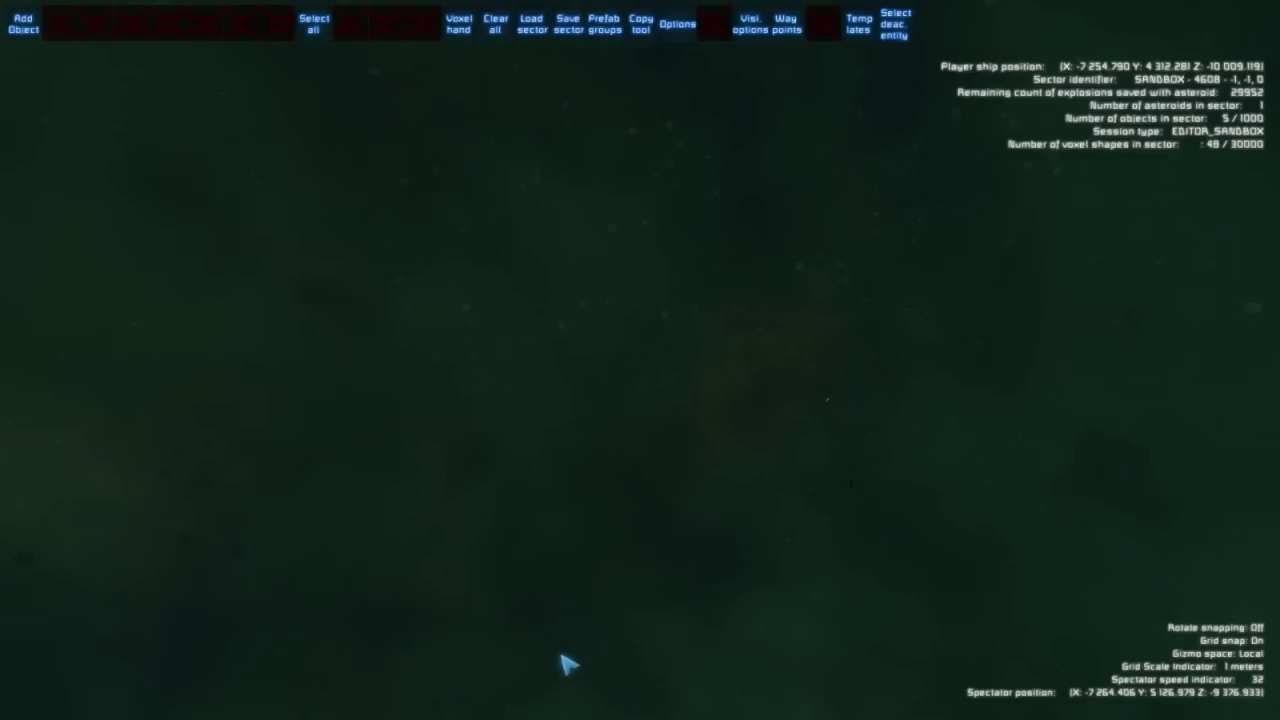
Place a waypoint in the space beside the asteroid and review the type selectability and visibility options.
key(Insert)
right_drag(568, 702, 800, 702)
key(s)
key(w)
right_drag(340, 480, 383, 568)
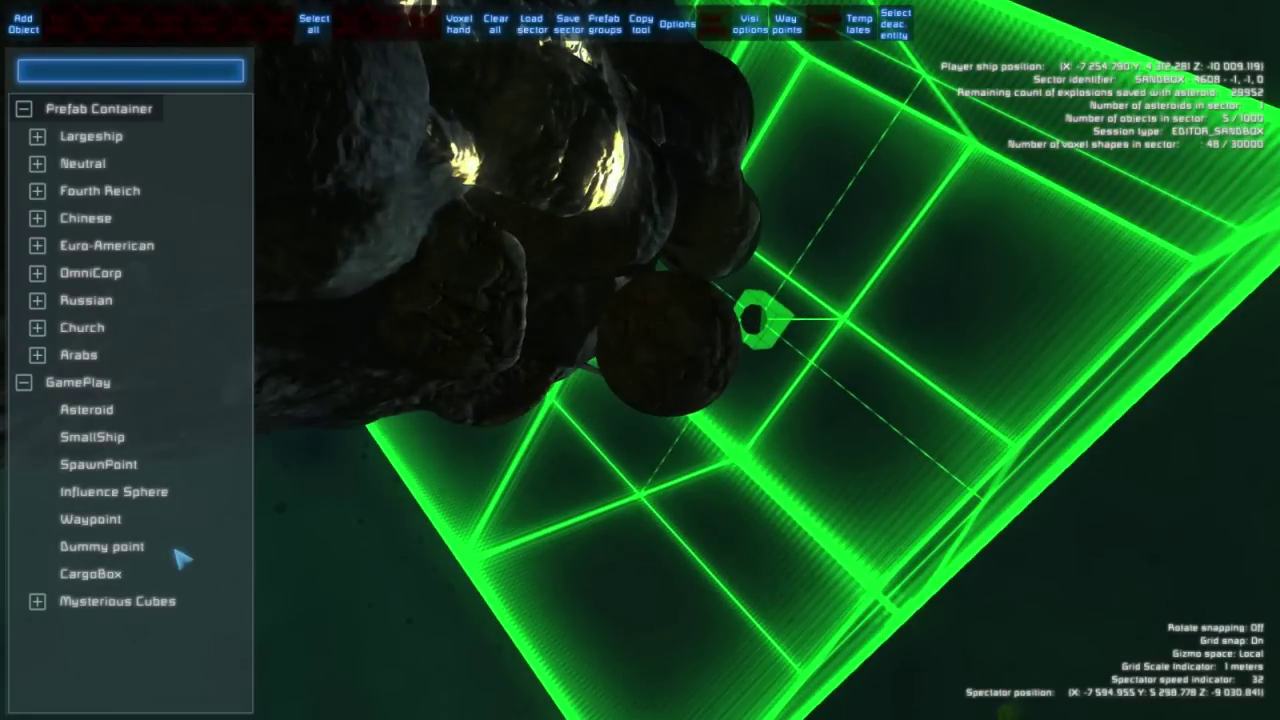
drag(90, 519, 549, 583)
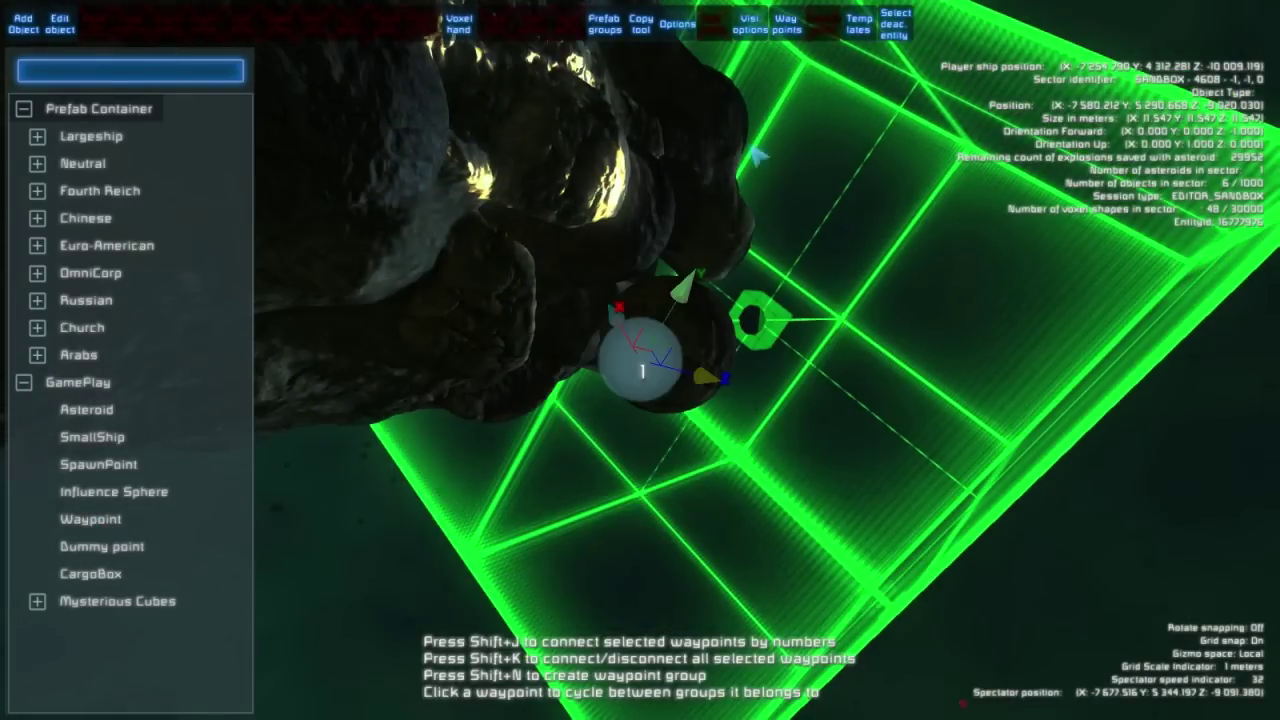
click(745, 22)
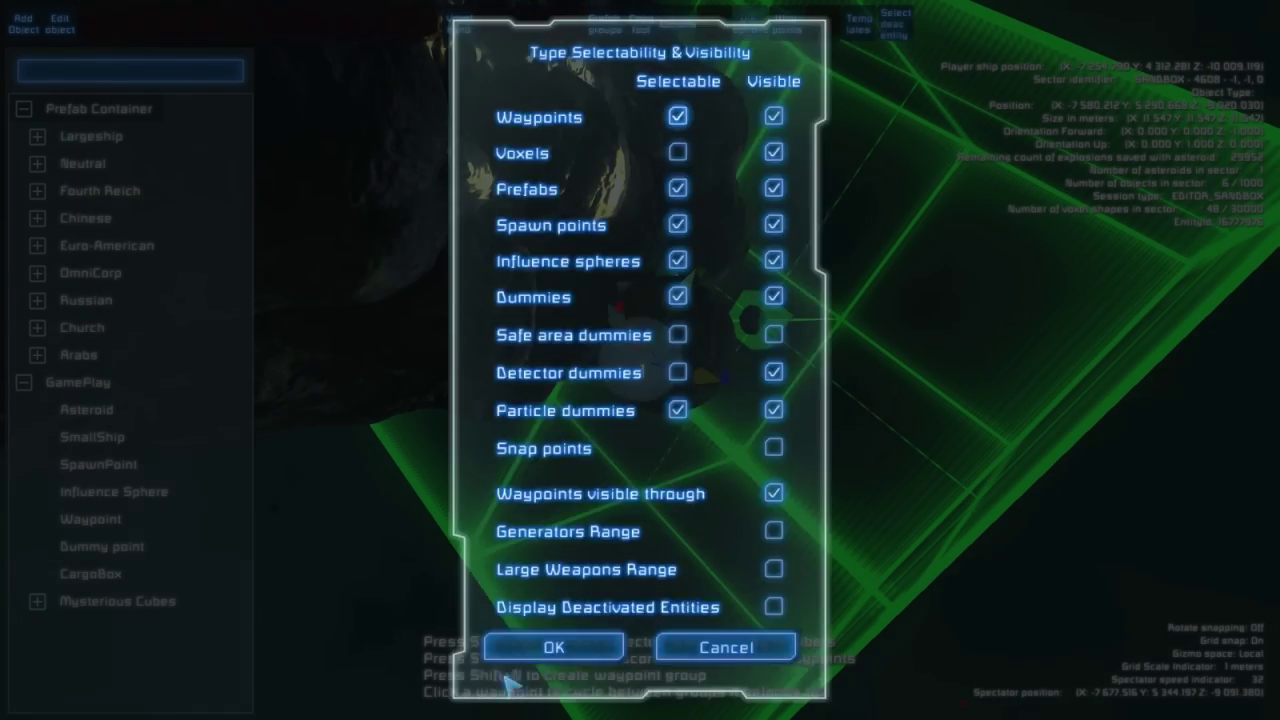
click(530, 648)
Extend the waypoint into a connected path of four waypoints running alongside the asteroid.
key(w)
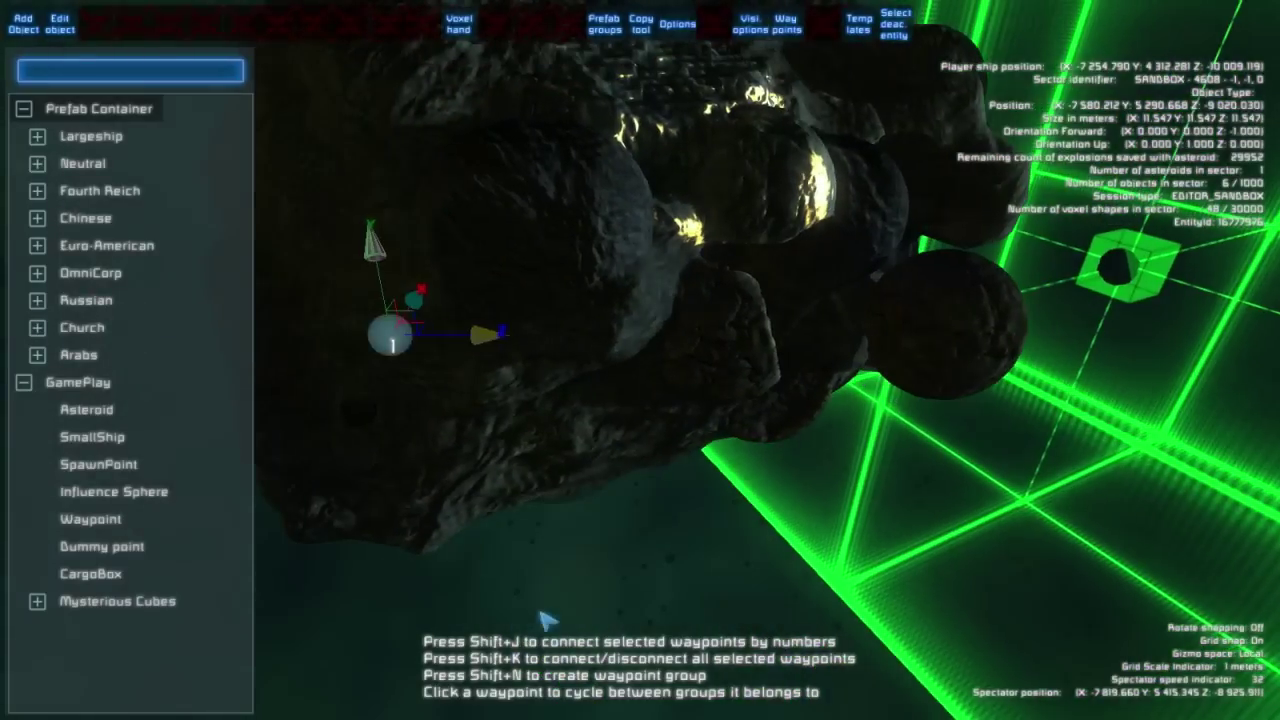
key(ctrl+v)
right_drag(688, 620, 740, 632)
key(s)
drag(712, 366, 930, 362)
shift+drag(862, 328, 954, 474)
key(s)
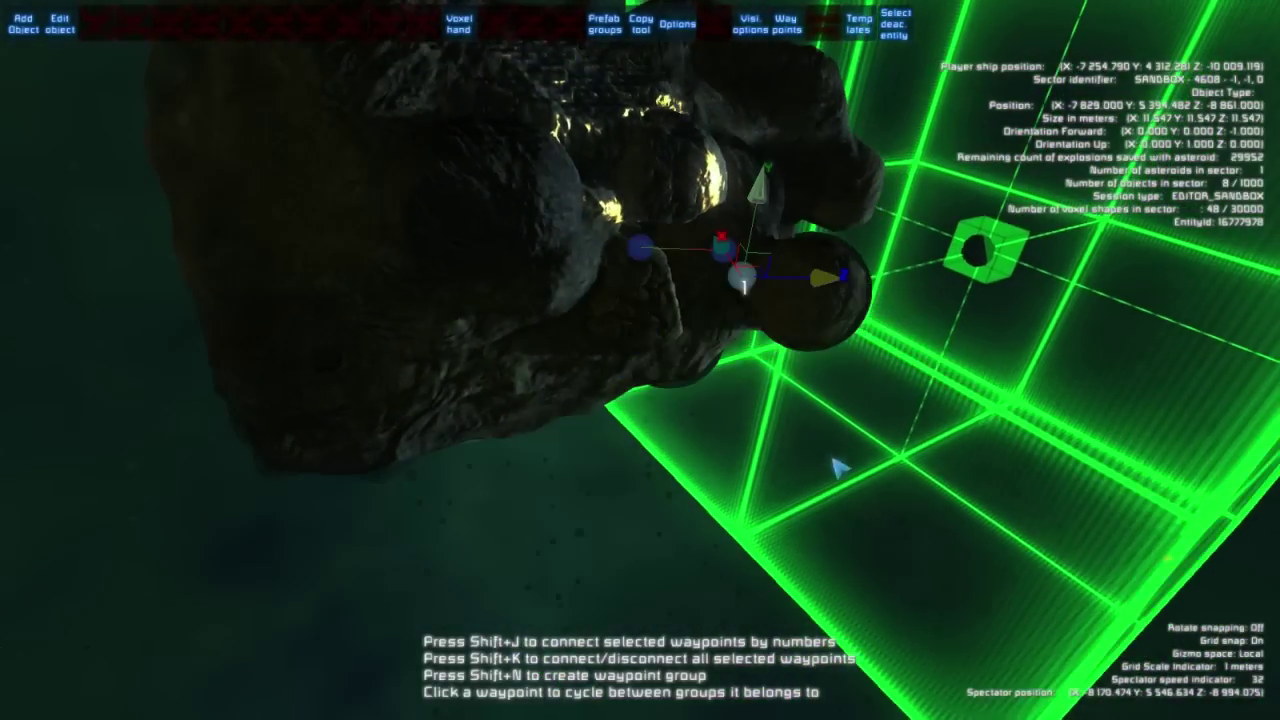
key(f)
drag(862, 492, 358, 511)
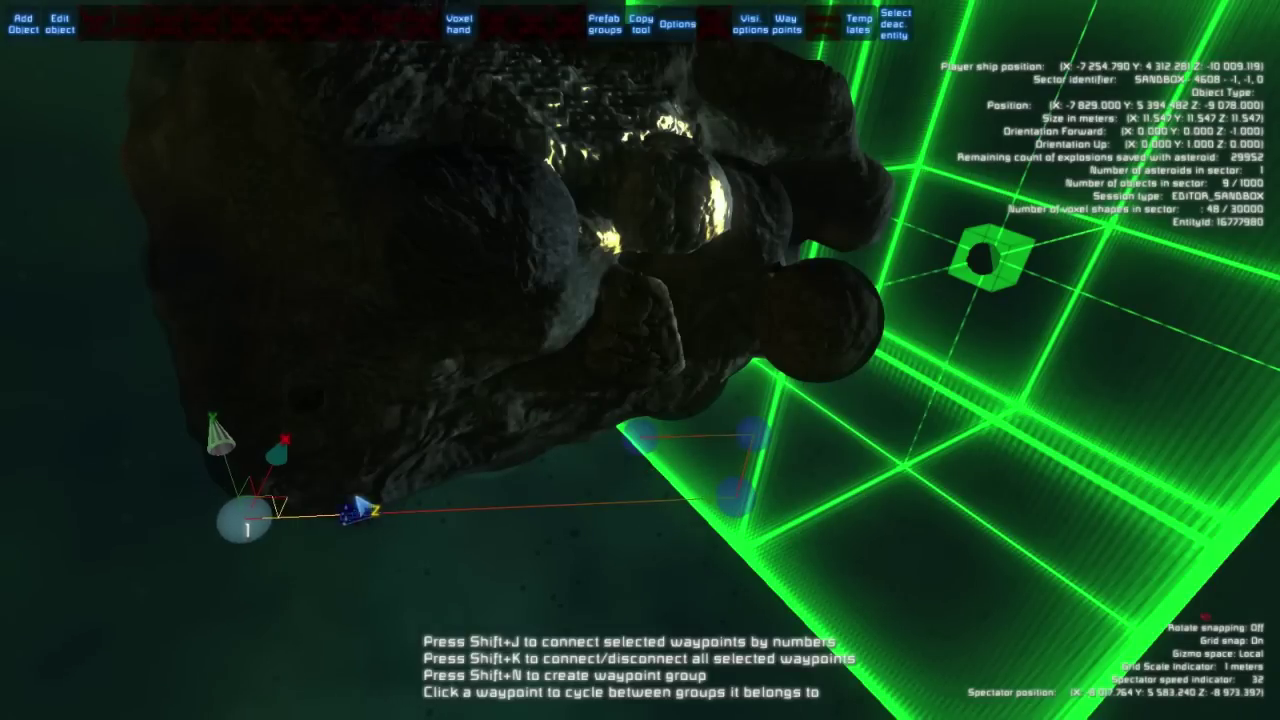
Select the first and last waypoints of the path and connect them to close the loop beside the asteroid.
ctrl+click(638, 443)
key(d)
right_drag(640, 448, 631, 470)
key(w)
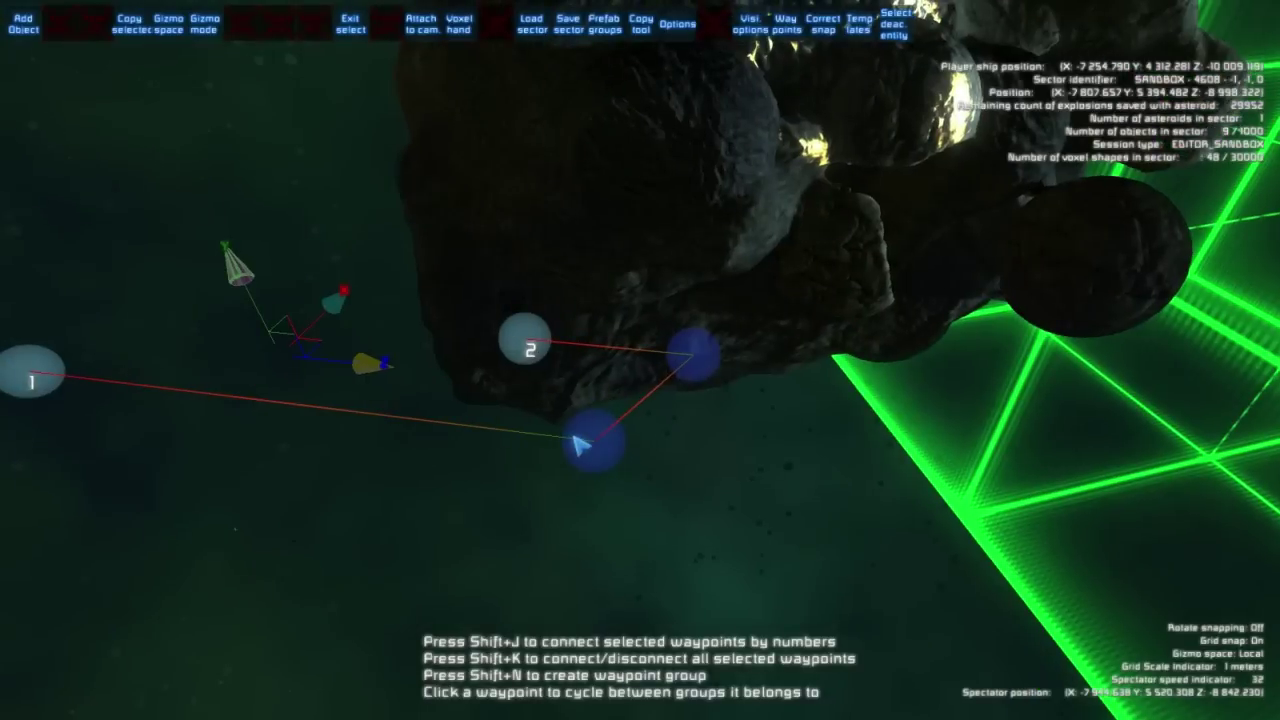
key(w)
right_drag(575, 440, 515, 427)
key(a)
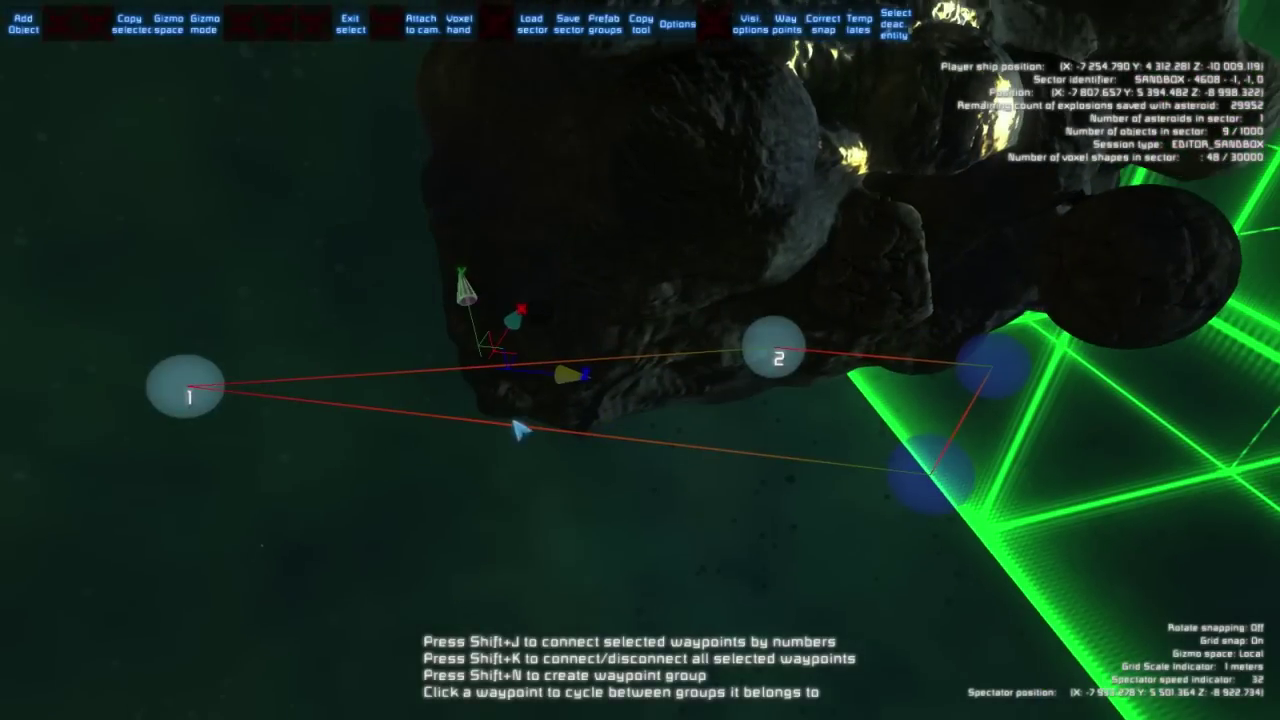
Create a waypoint group between the first waypoint and a waypoint at the loop's far end, named Path.
click(182, 398)
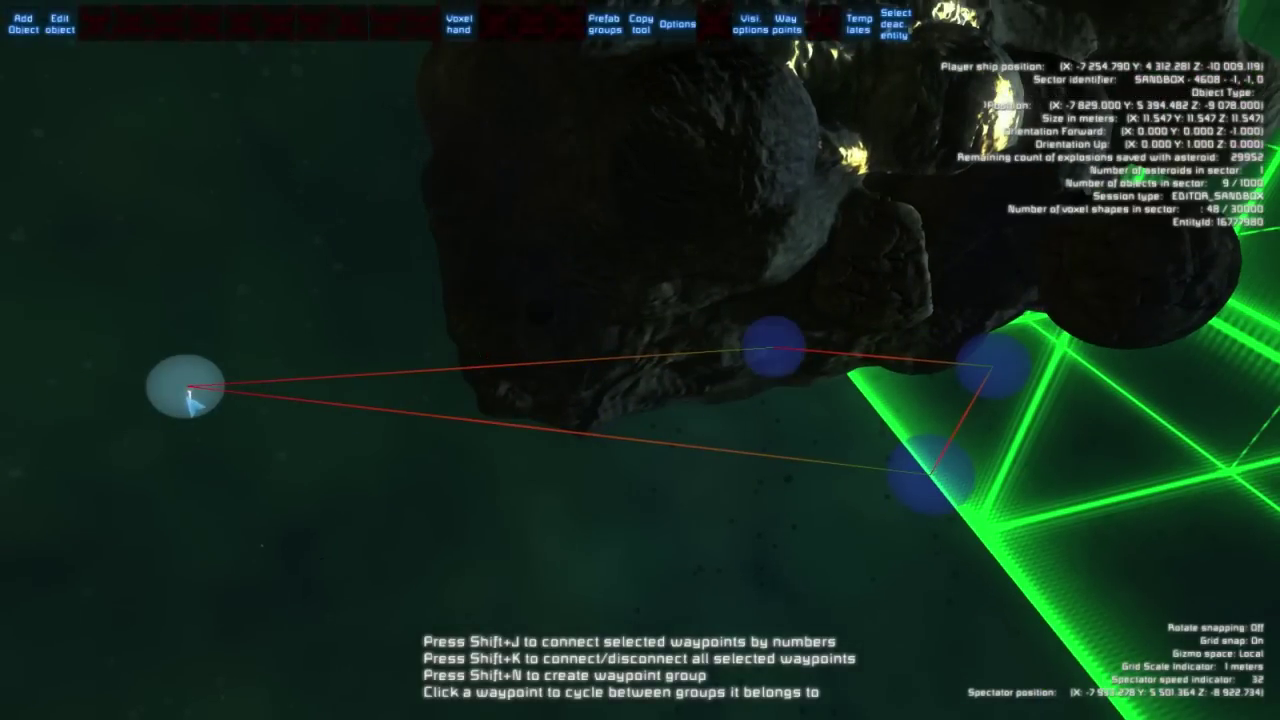
ctrl+click(1010, 388)
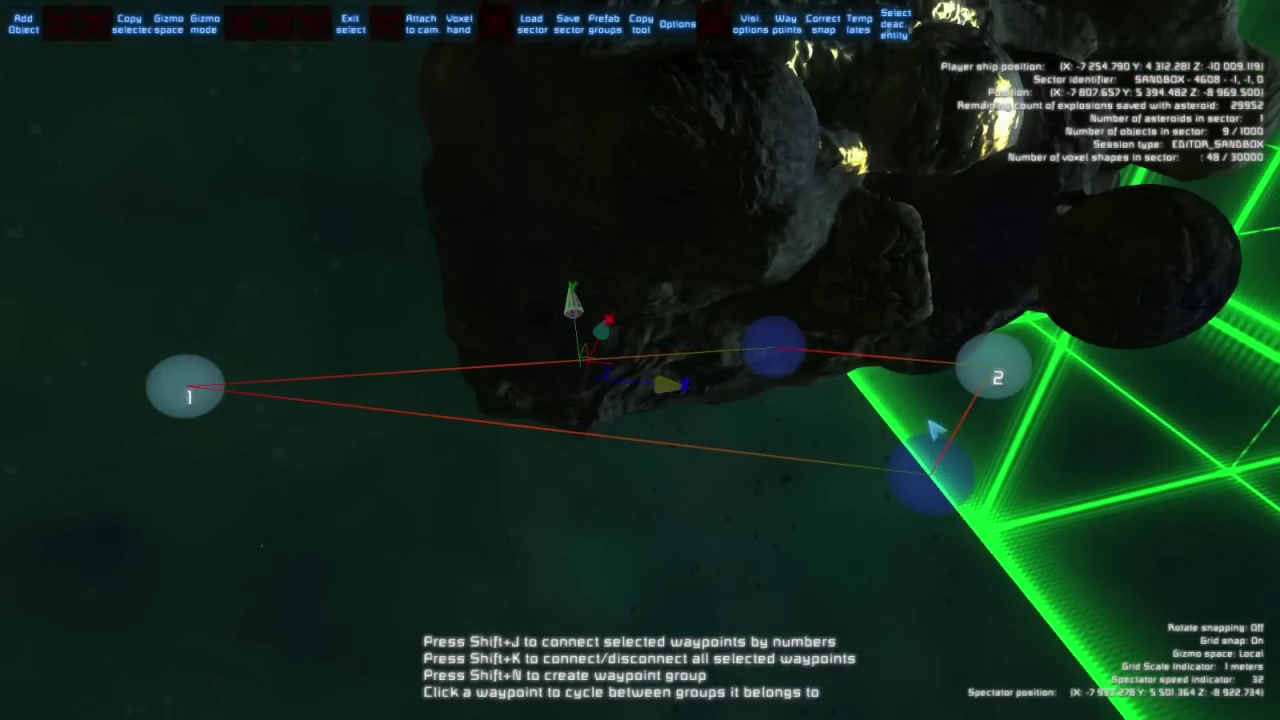
key(shift+n)
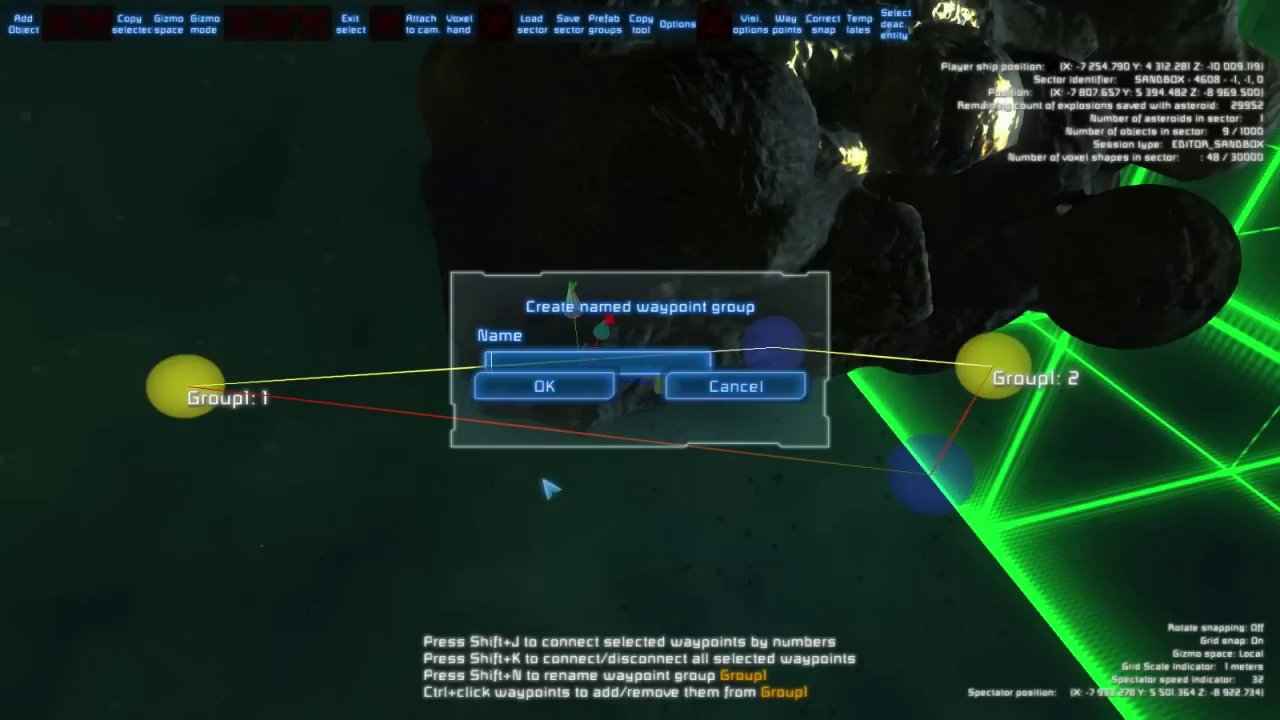
text(Path)
key(Return)
Add a spawn point in the open space beside the first waypoint of the Path group.
key(s)
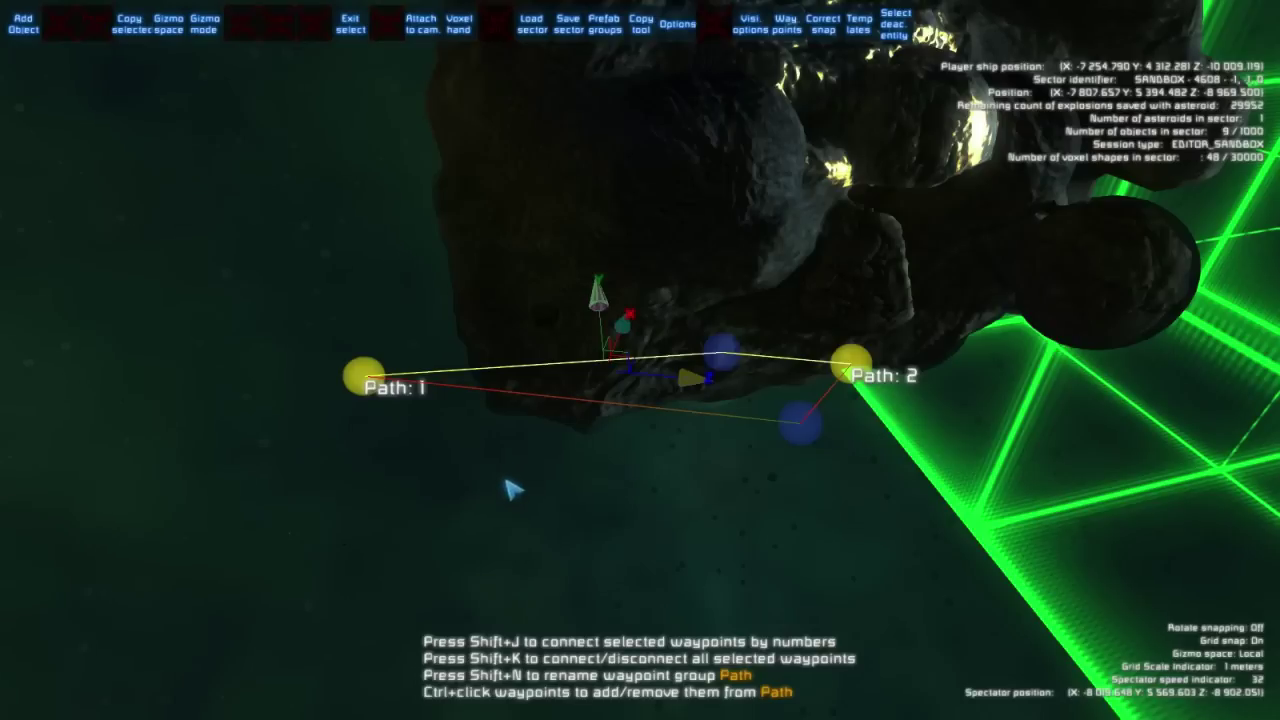
key(Tab)
right_drag(560, 517, 430, 500)
key(s)
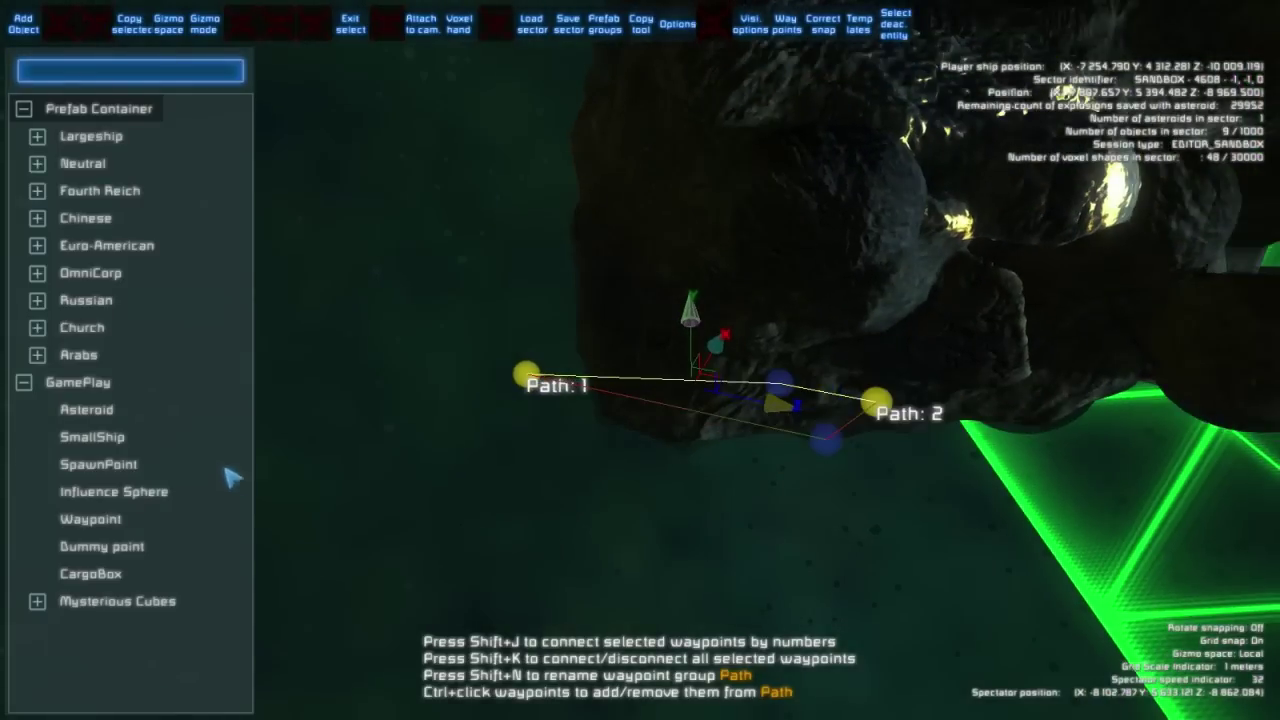
drag(112, 466, 360, 370)
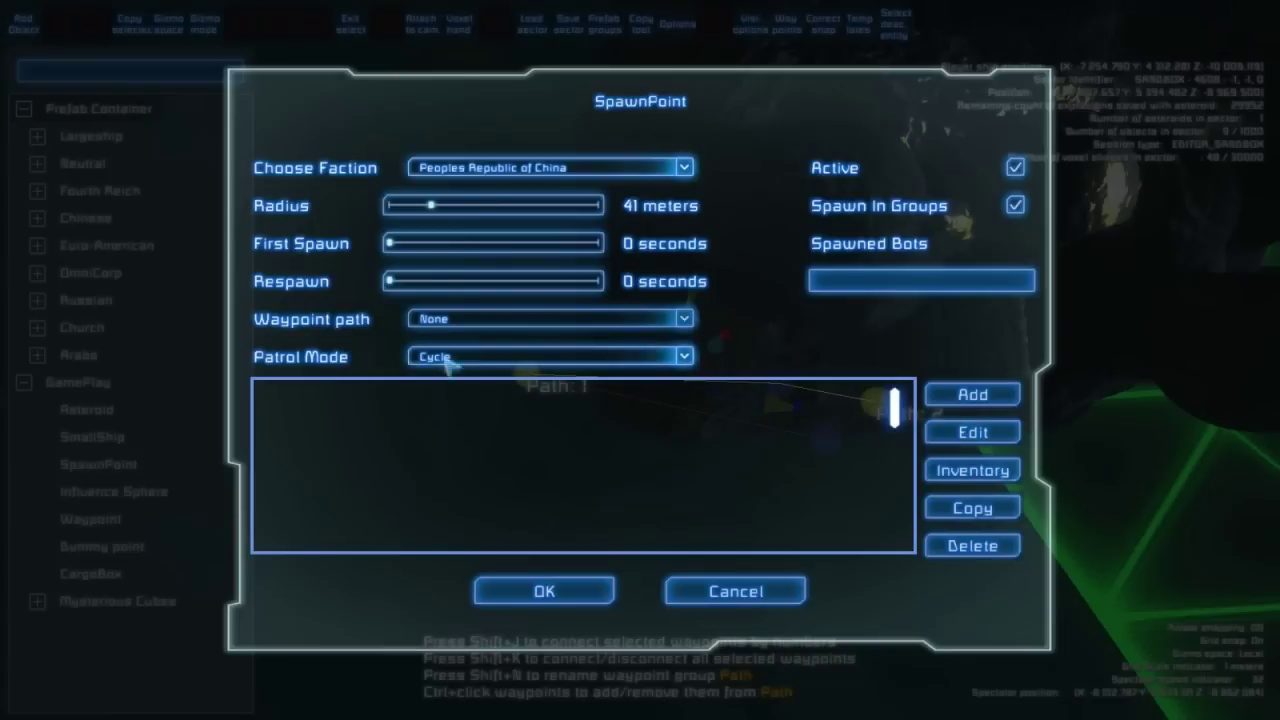
Assign the spawn point to the waypoint path Path and set its patrol mode to One Way.
click(592, 324)
click(575, 367)
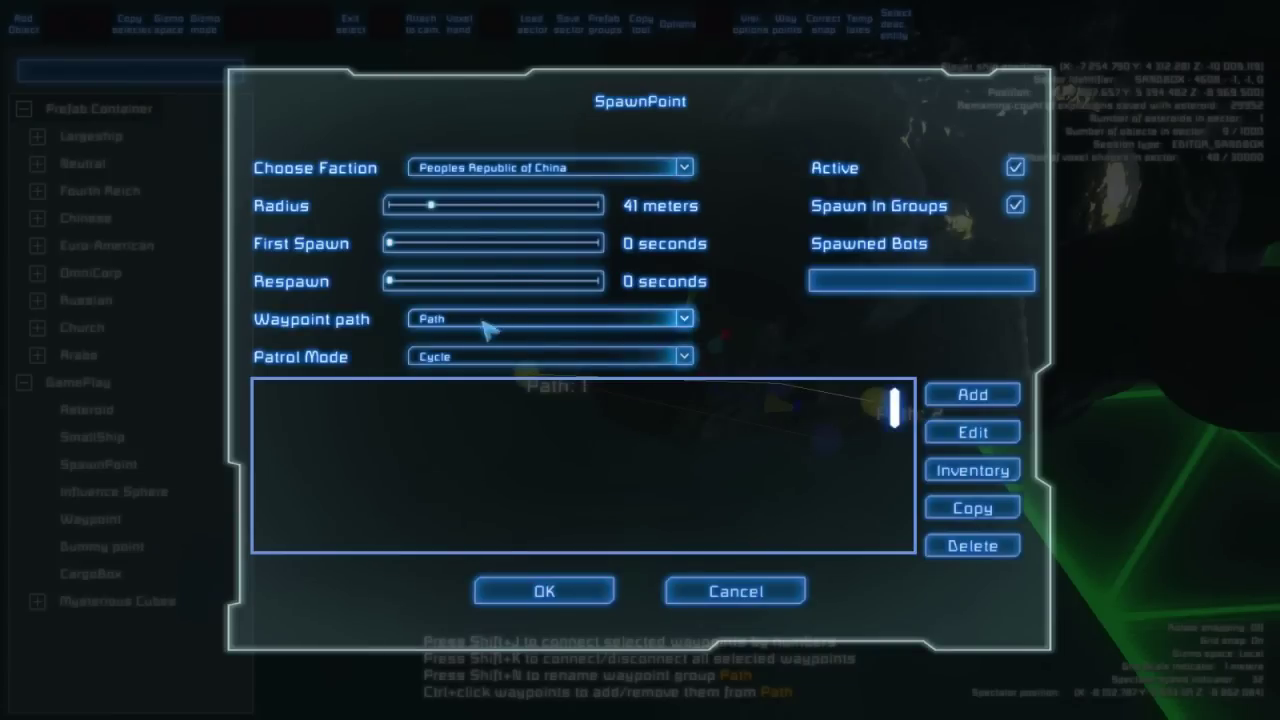
click(445, 357)
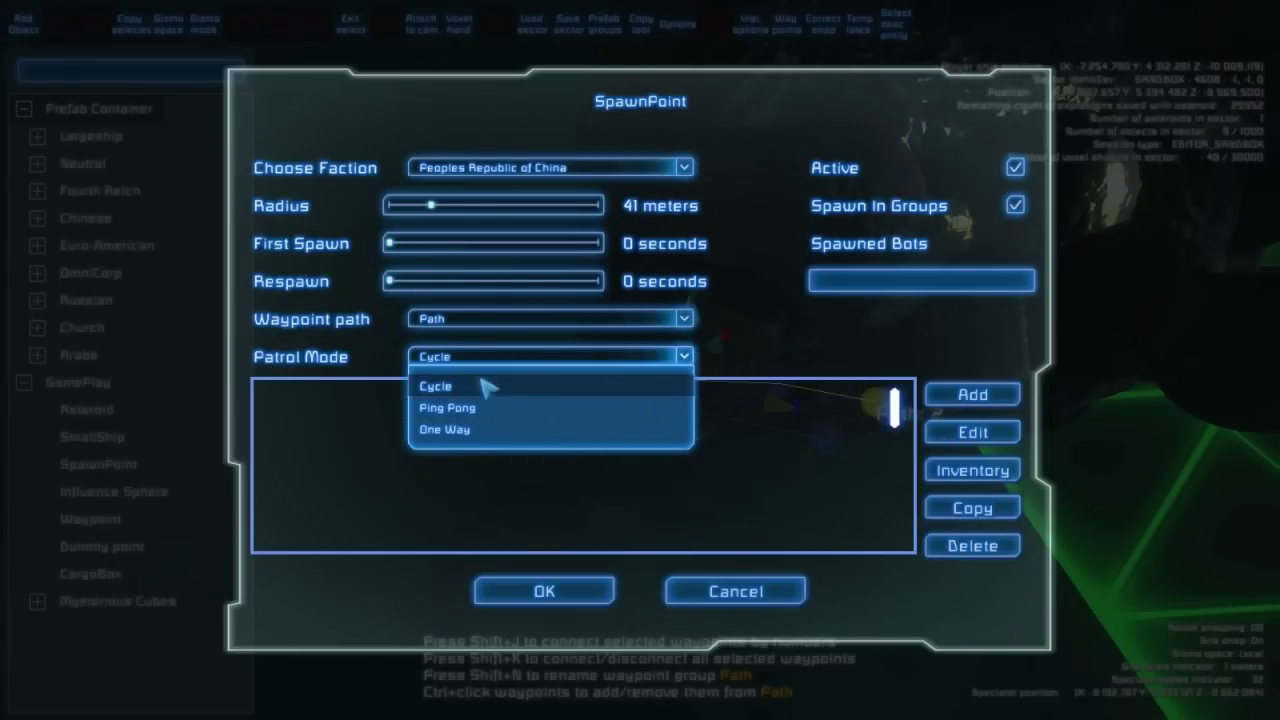
click(502, 431)
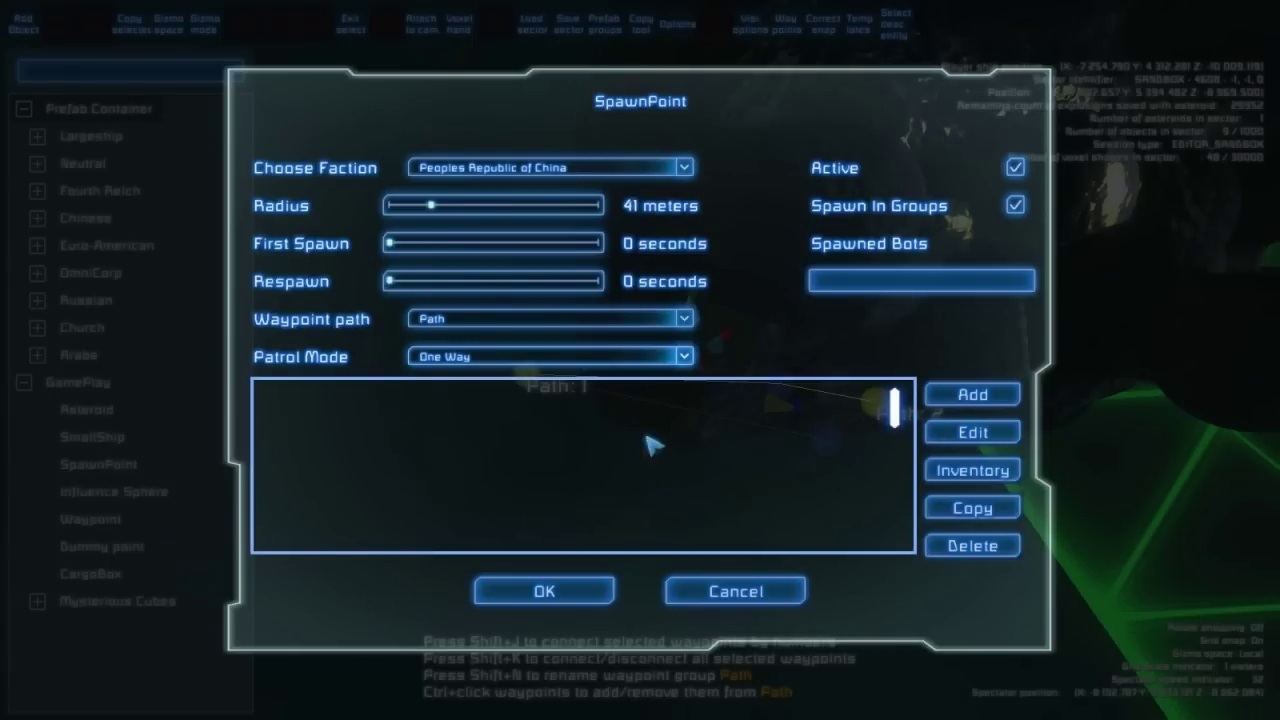
Add a bot to the spawn point using the Hammer - Hammer_Miner ship template.
click(982, 398)
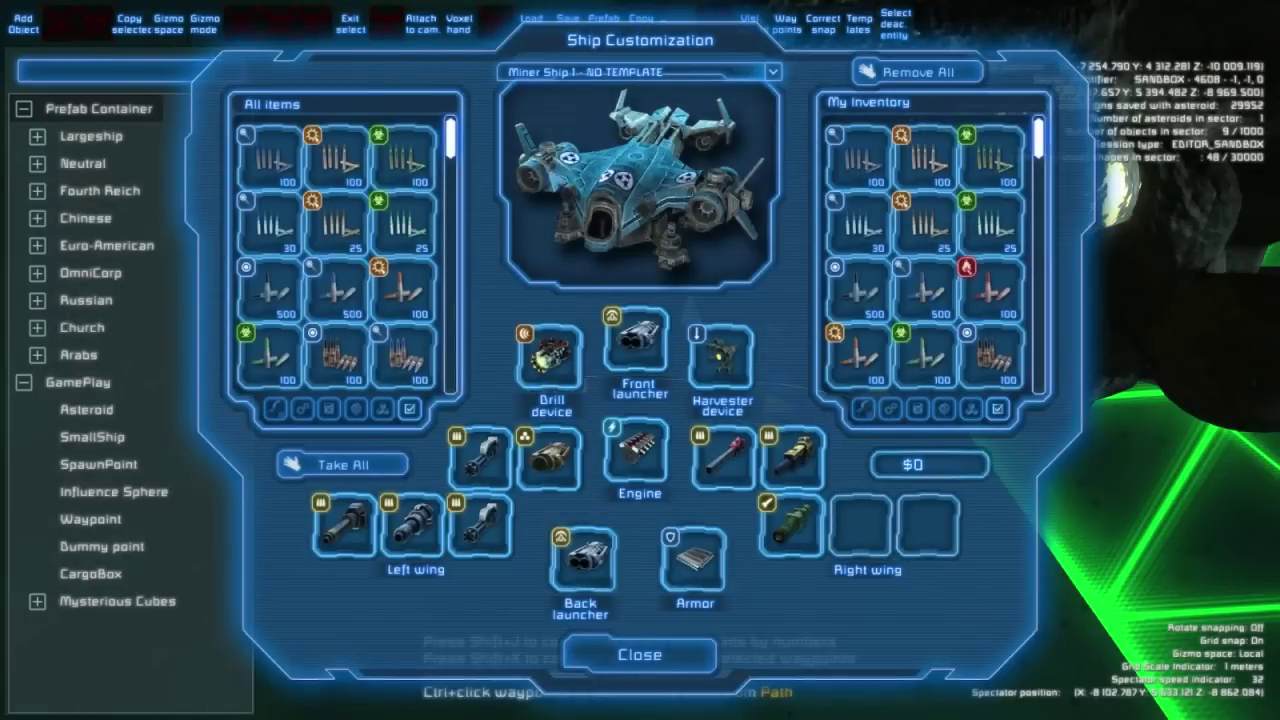
click(600, 72)
scroll(620, 240, down, 5)
scroll(618, 240, down, 4)
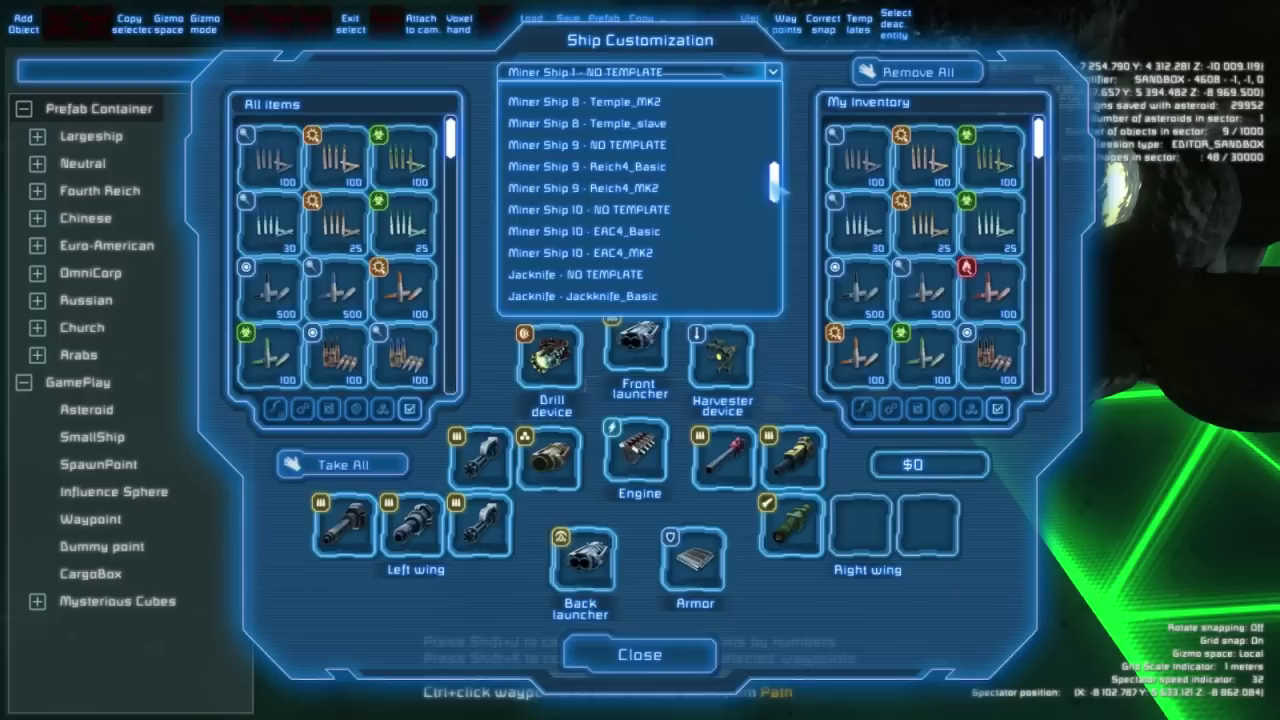
scroll(779, 190, down, 4)
click(645, 251)
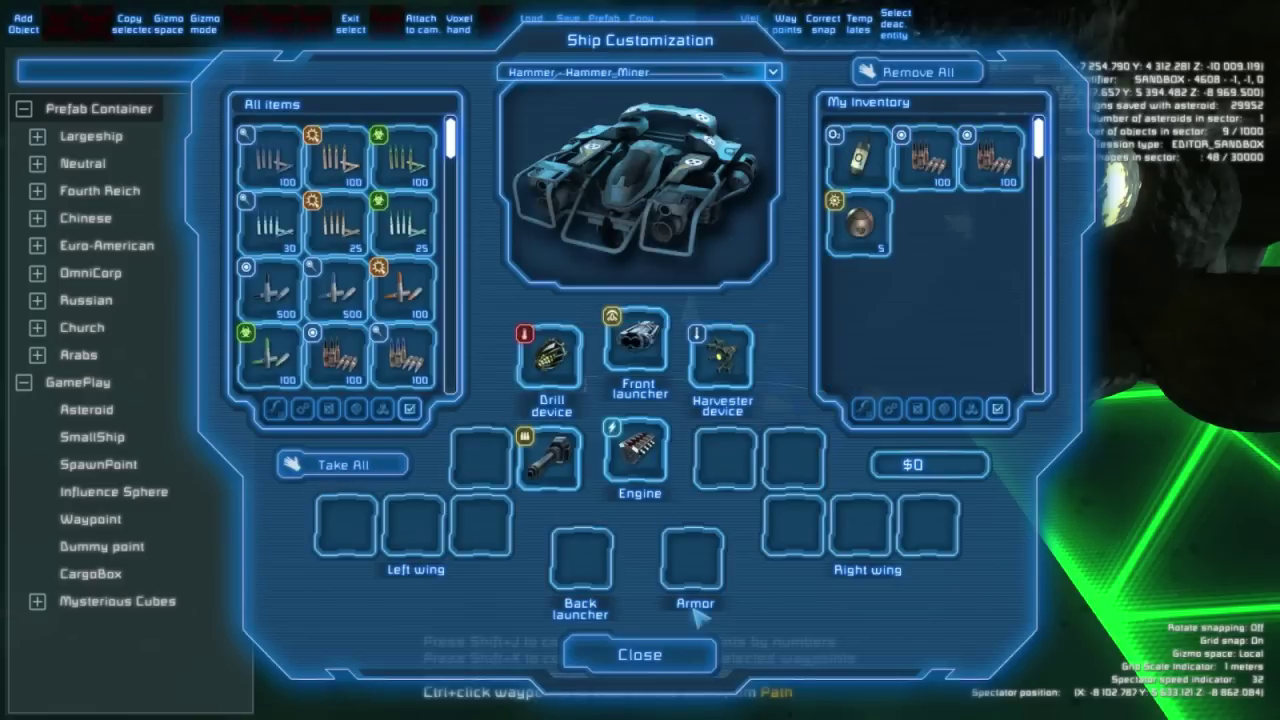
click(676, 655)
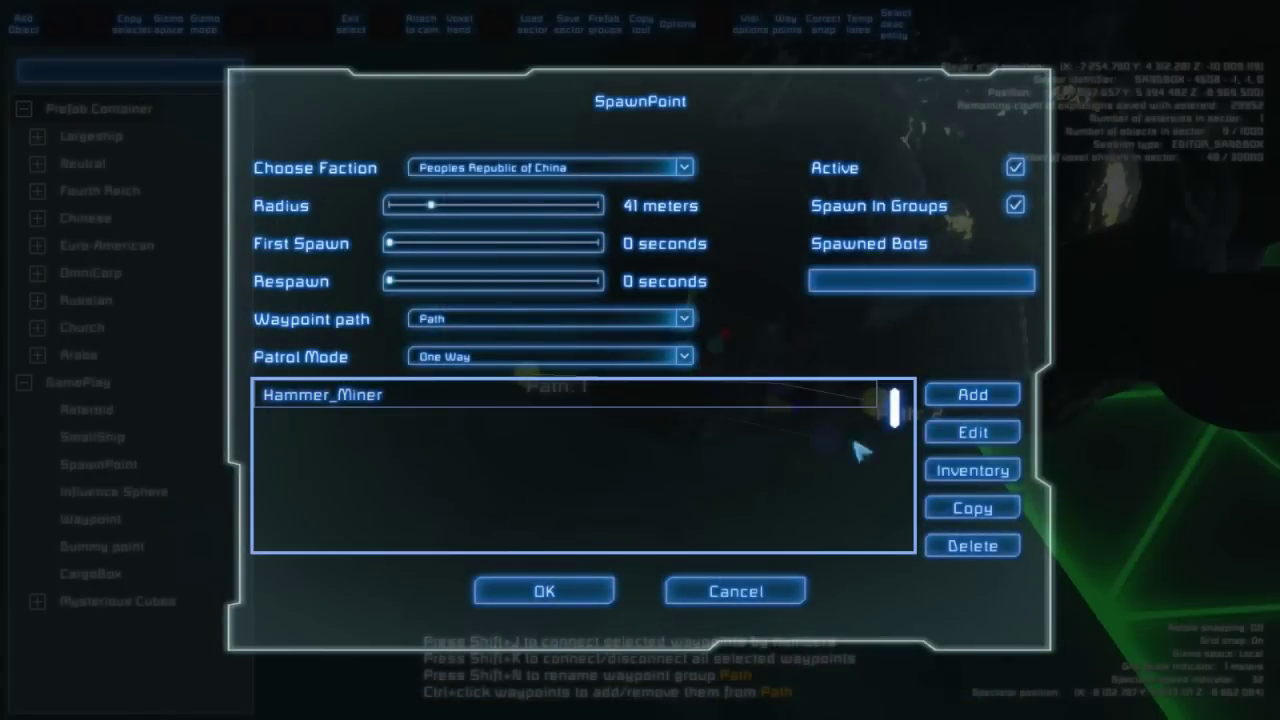
Duplicate the Hammer_Miner bot twice and delete one of the entries to keep two bots.
click(972, 508)
click(972, 508)
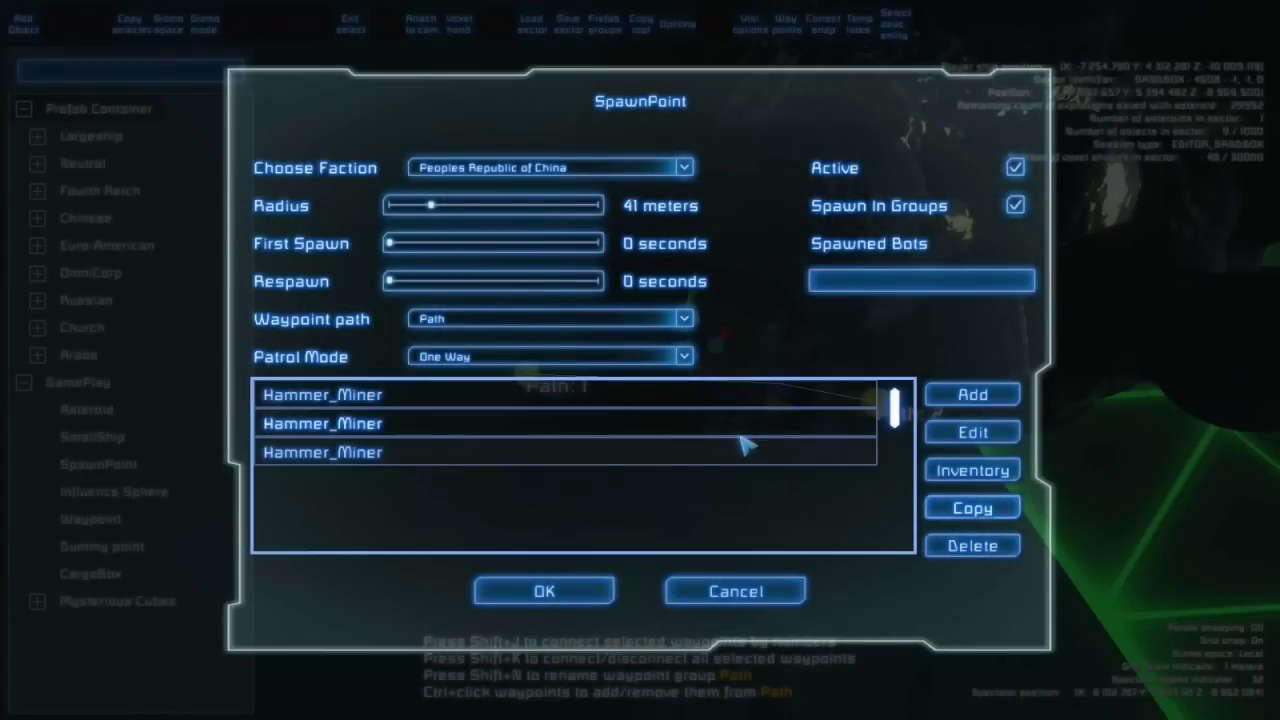
click(972, 546)
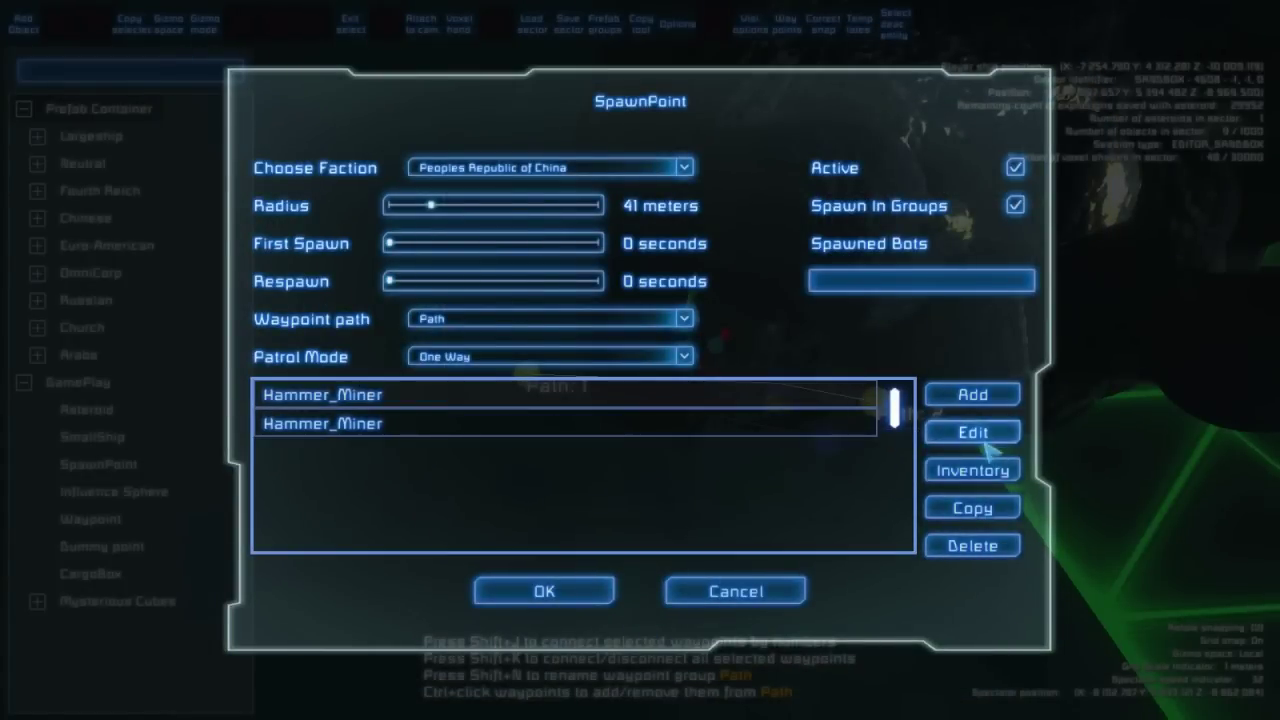
Open the Hammer_Miner bot's ship settings and review the AI template choices, keeping Default.
click(985, 444)
click(560, 166)
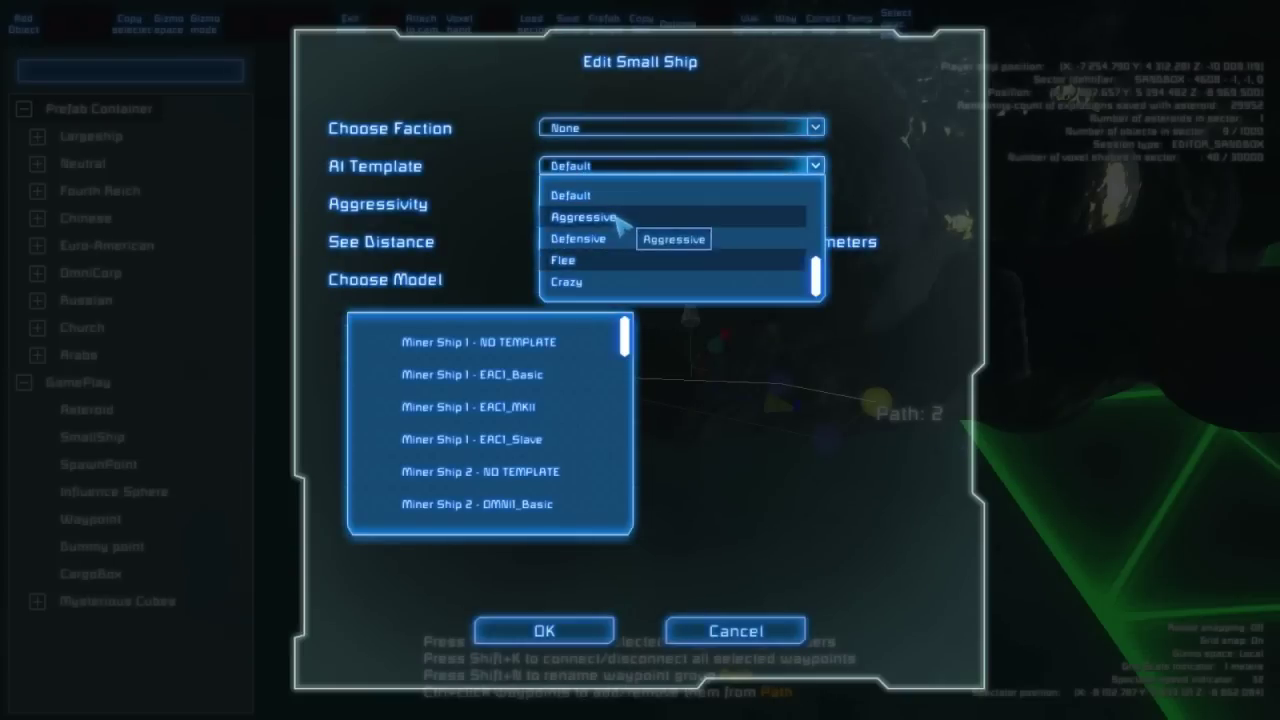
scroll(619, 220, down, 1)
scroll(600, 266, up, 1)
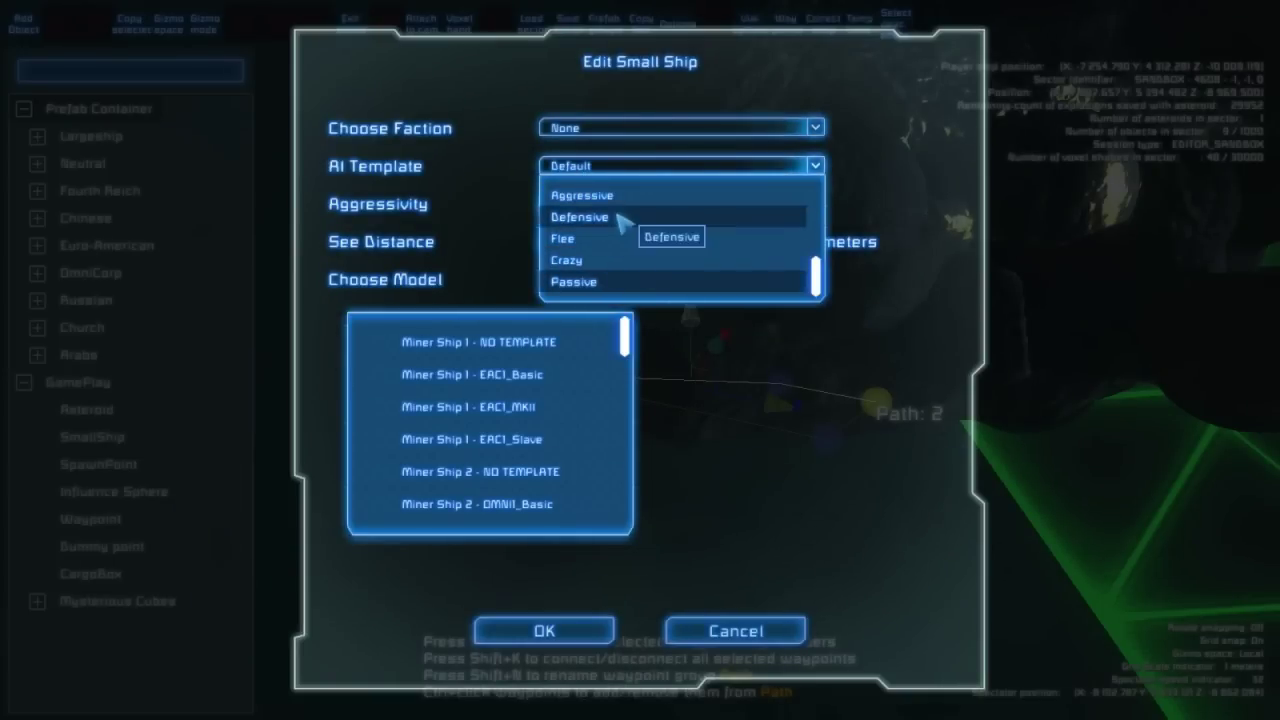
scroll(622, 225, up, 1)
scroll(619, 231, down, 1)
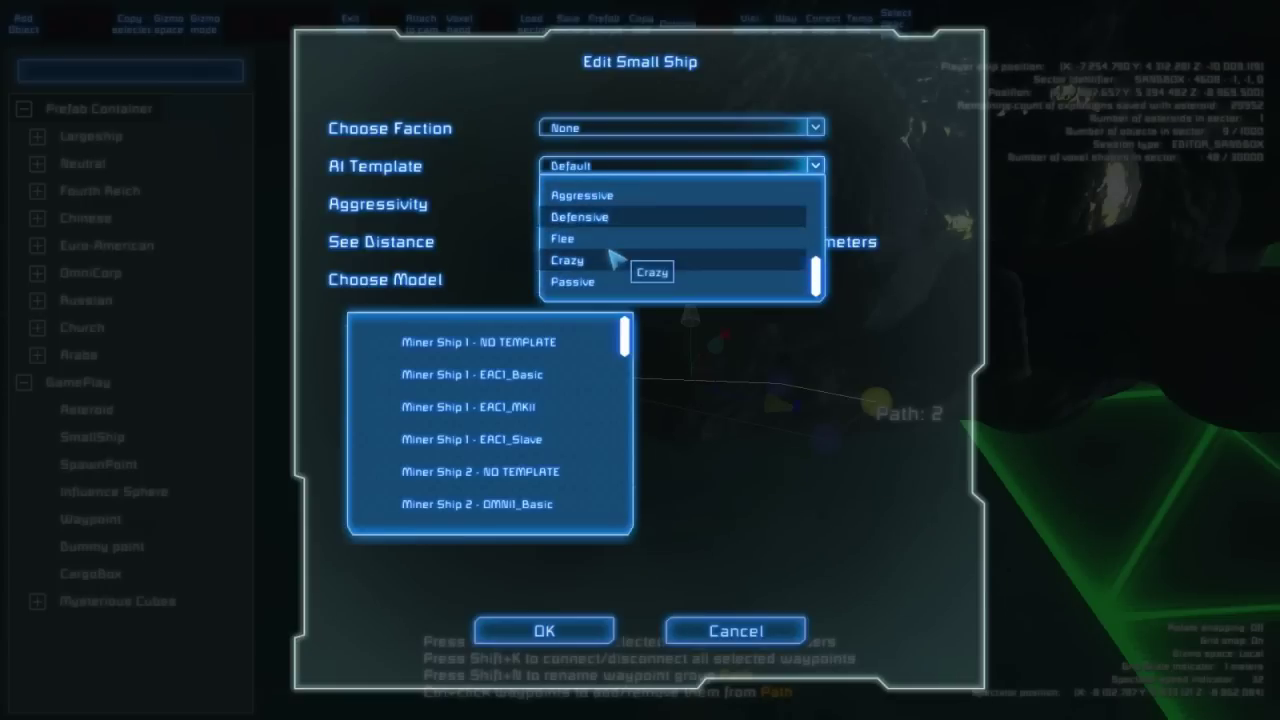
scroll(622, 256, up, 1)
click(610, 195)
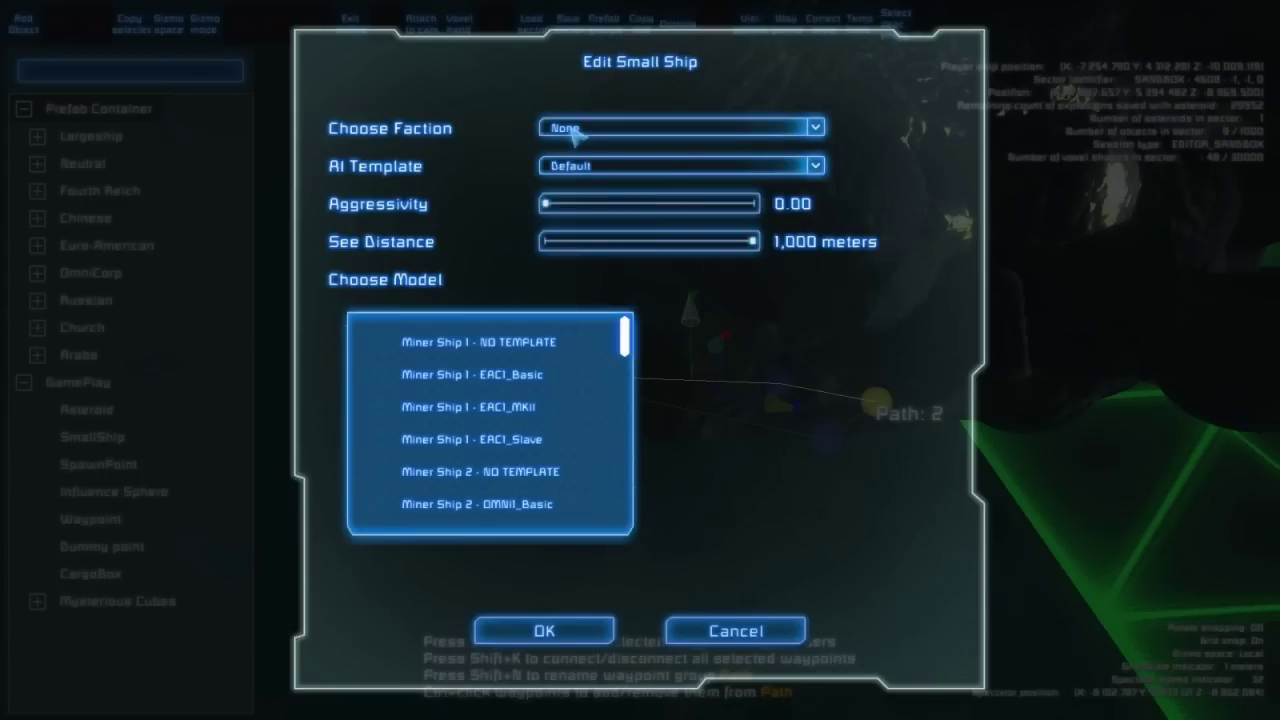
Review the available factions for the small ship and choose Euro-American Confederation.
click(576, 131)
scroll(630, 200, down, 6)
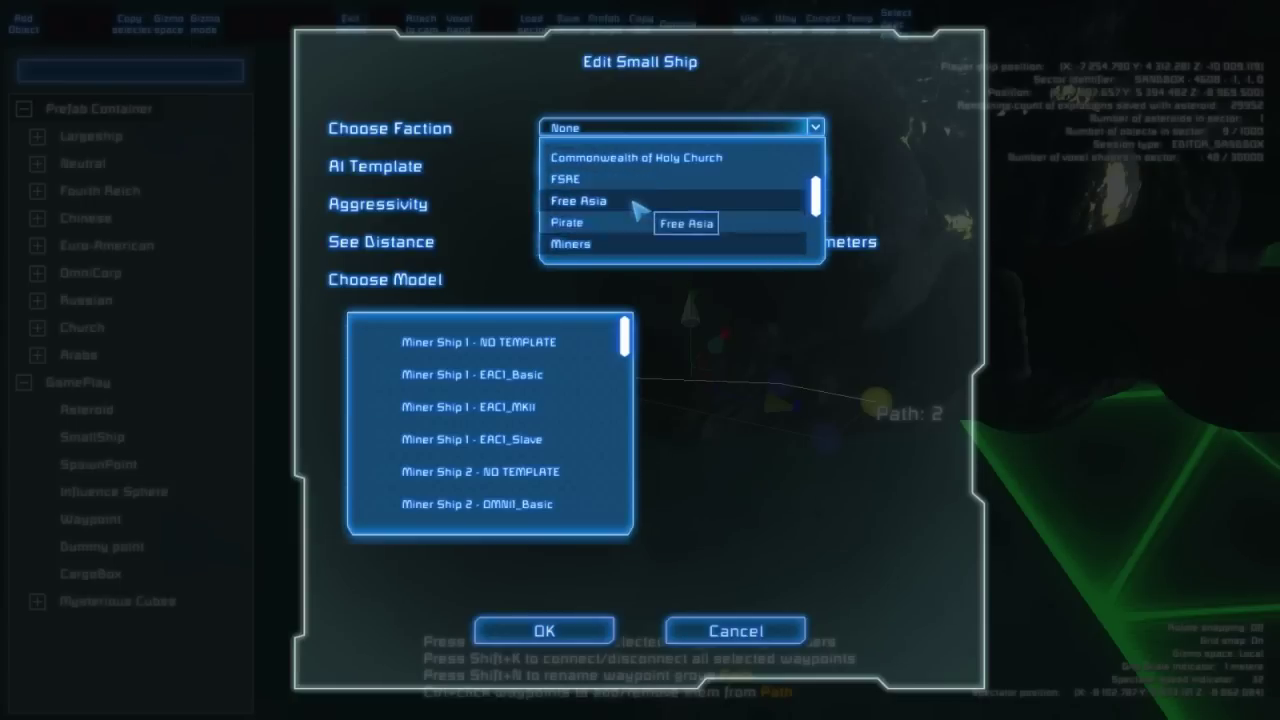
scroll(638, 238, up, 6)
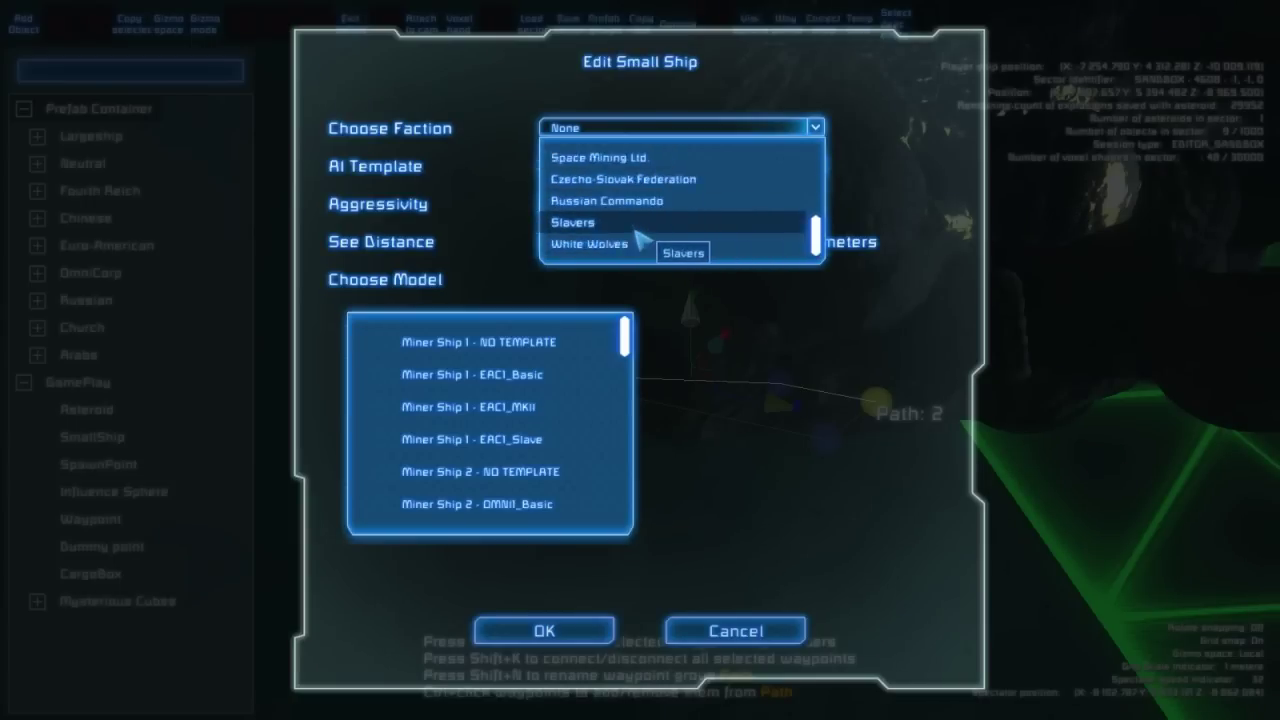
scroll(610, 215, up, 3)
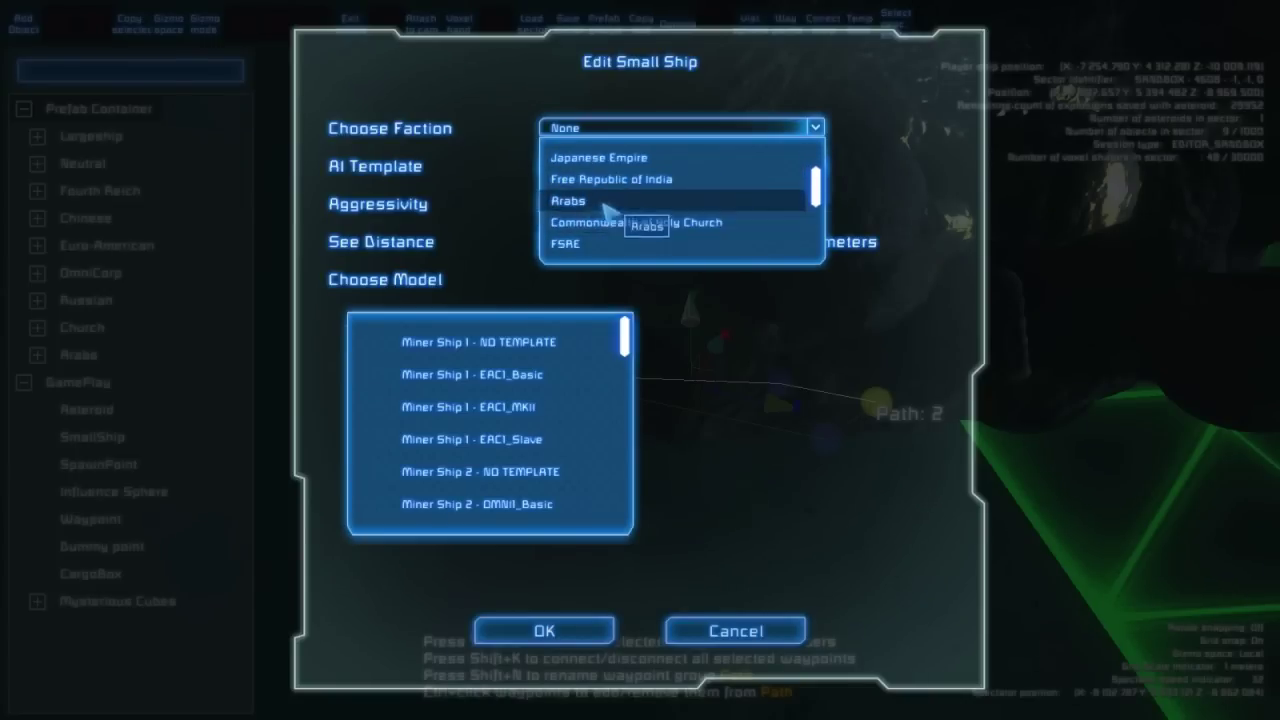
scroll(607, 210, up, 5)
scroll(612, 225, down, 3)
scroll(597, 225, up, 3)
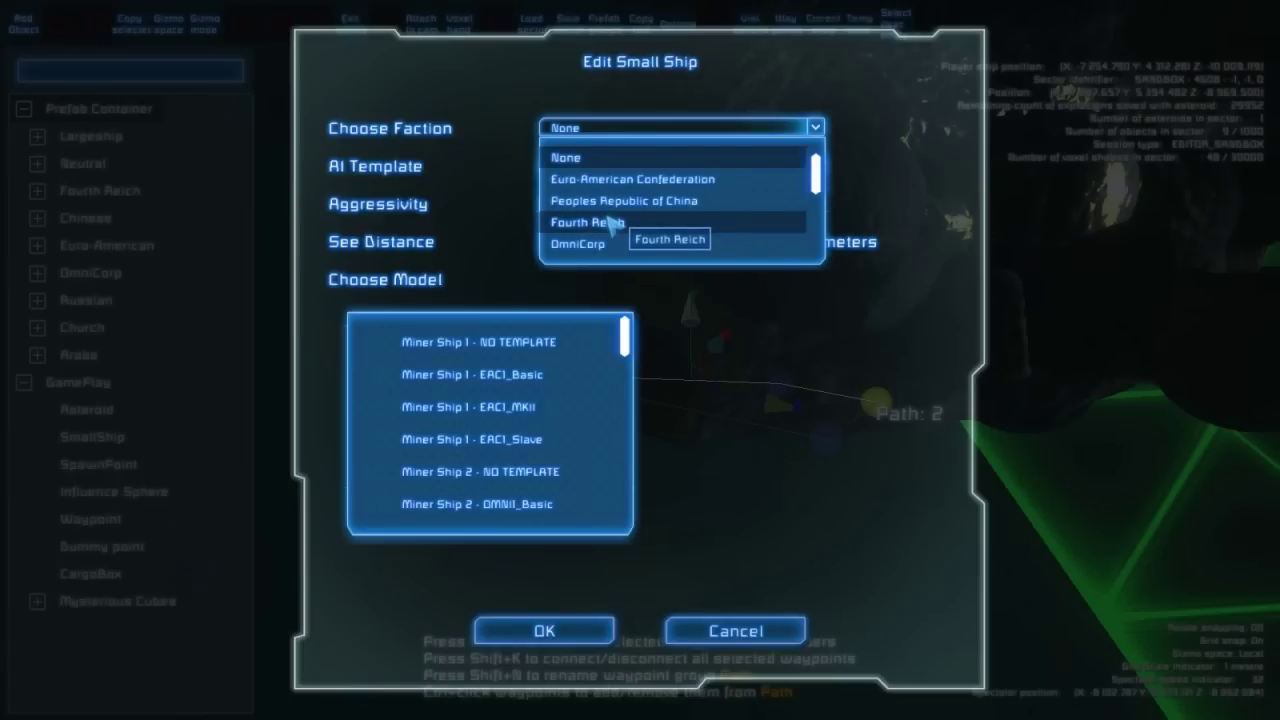
click(612, 176)
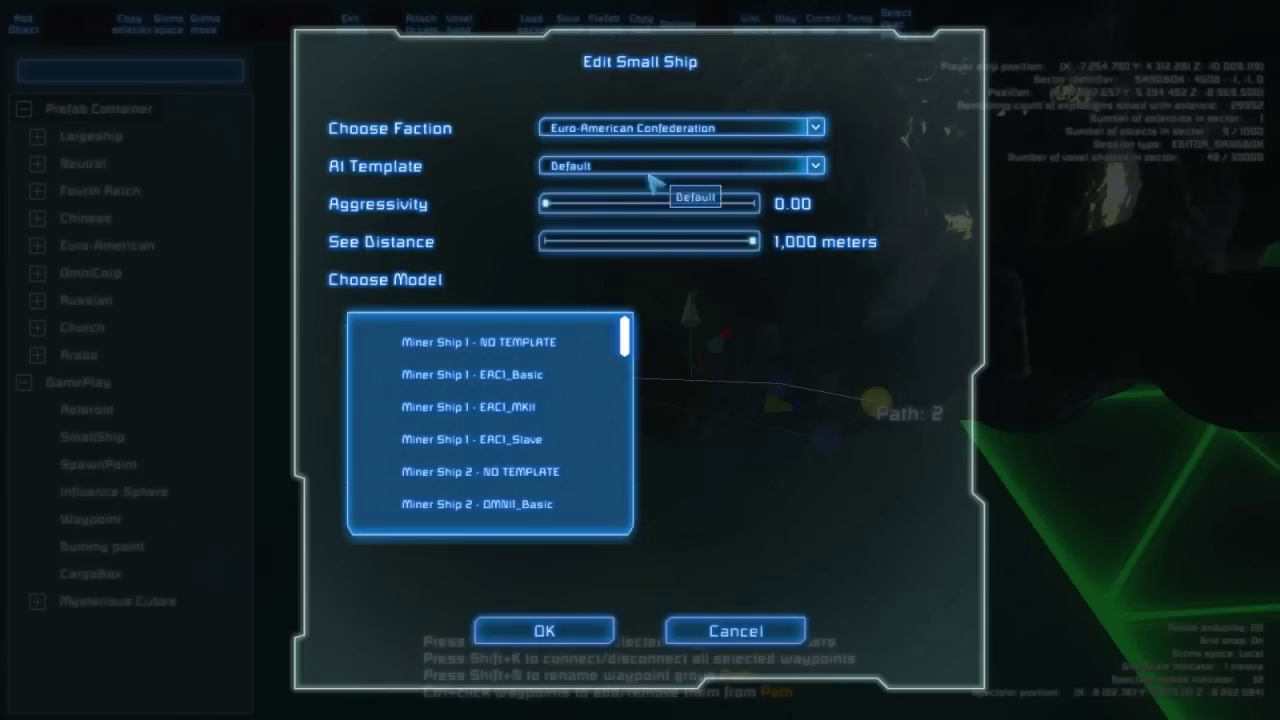
Set the bot's aggressivity to 0.68 and its see distance to about 408 meters, and accept the ship settings.
drag(674, 217, 686, 217)
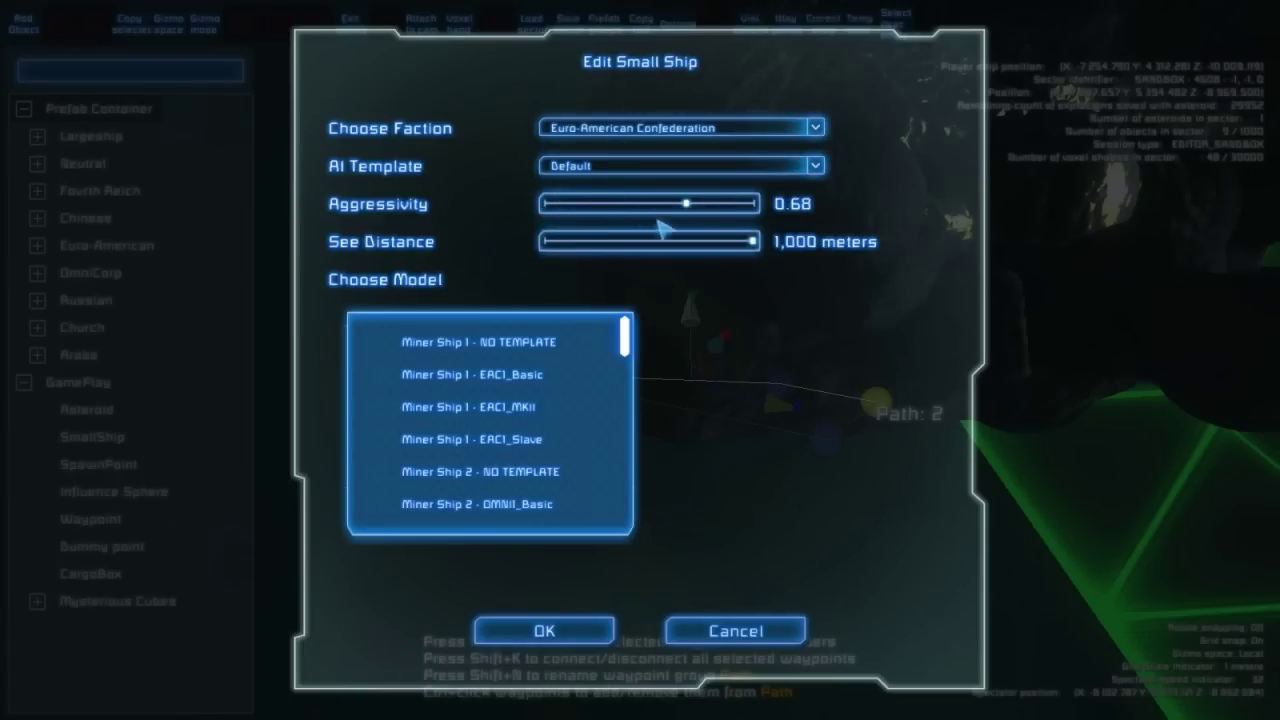
click(651, 242)
scroll(727, 243, up, 1)
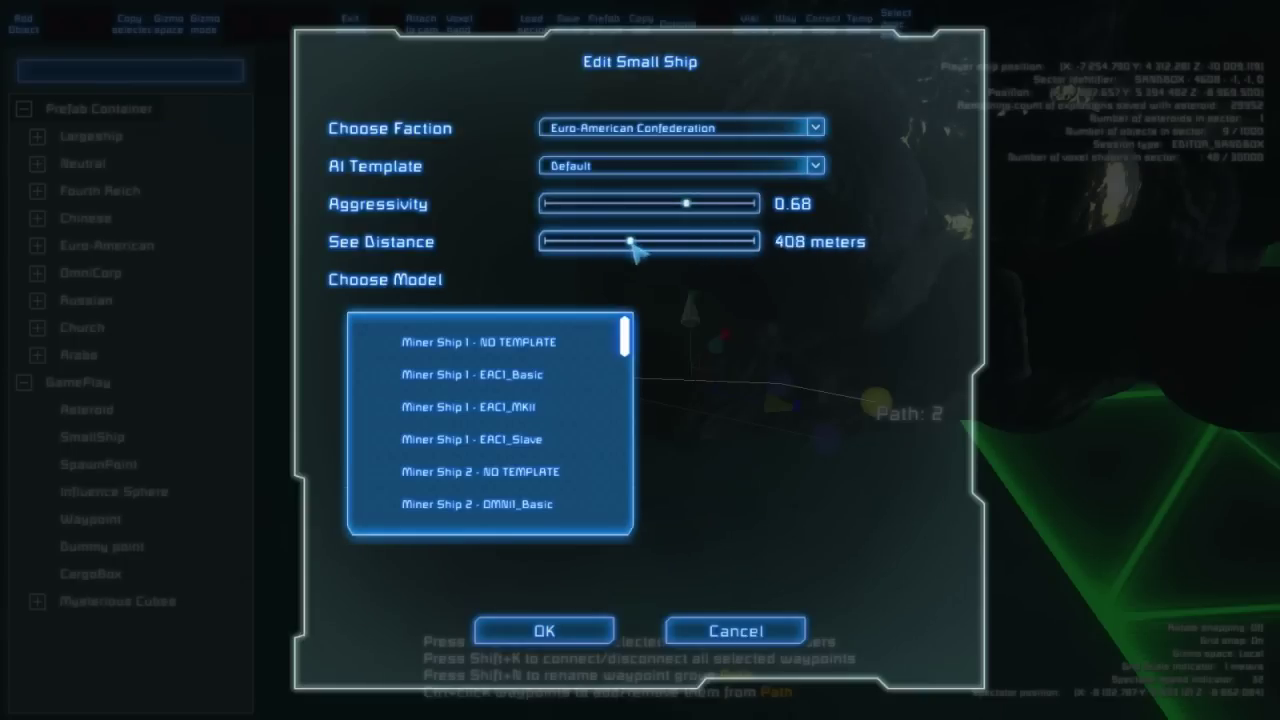
scroll(490, 440, down, 2)
click(548, 638)
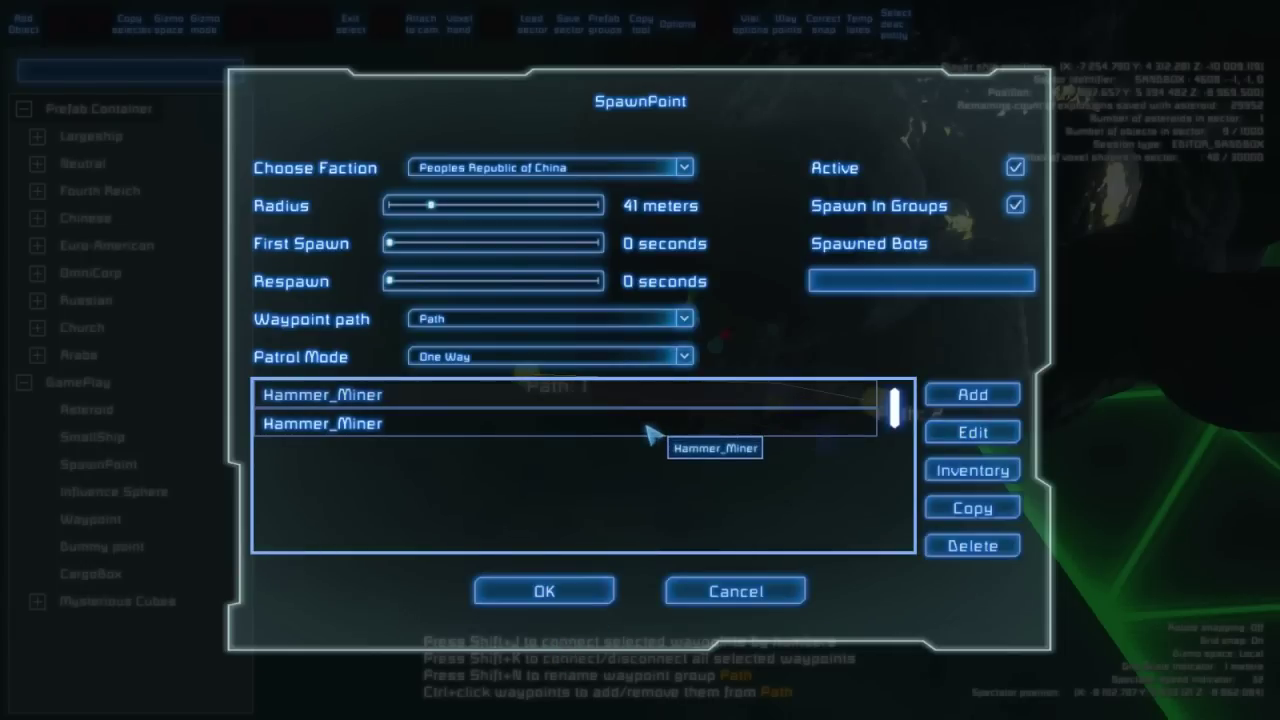
Configure the spawn point with 4 spawned bots, Spawn In Groups off, a 52 meter radius and 20 seconds respawn, and accept it.
click(849, 285)
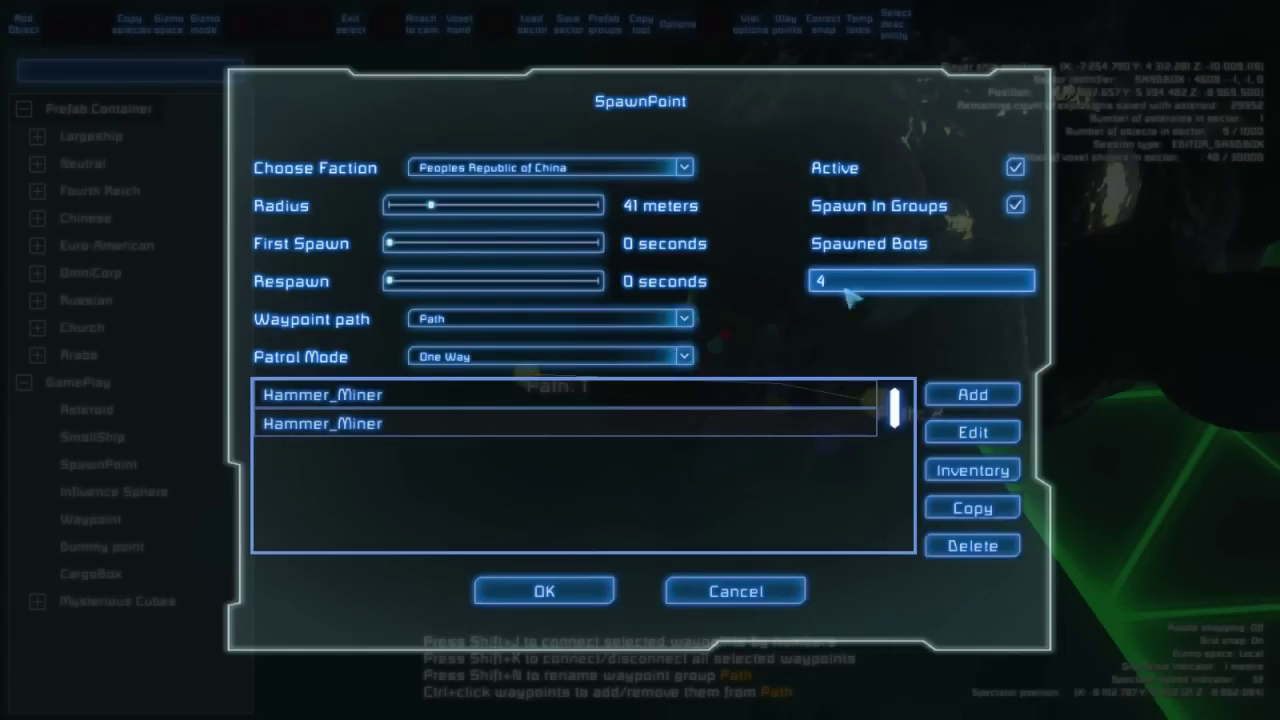
click(394, 243)
click(384, 244)
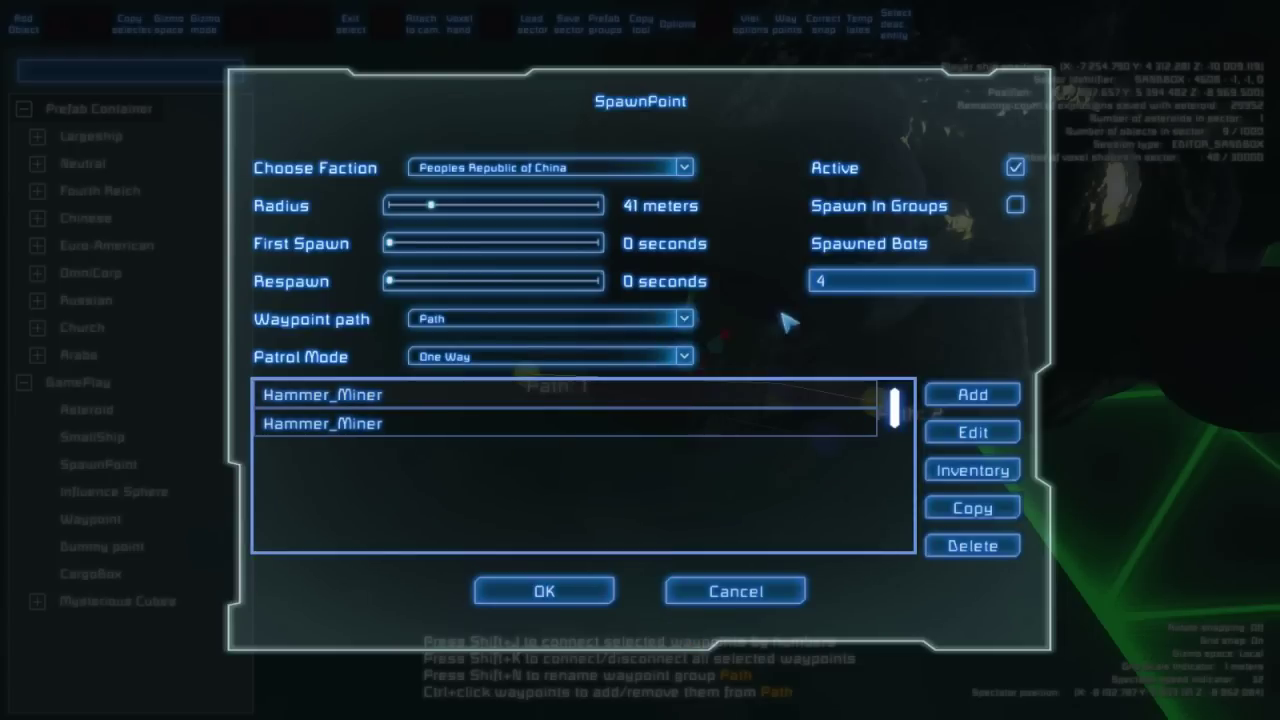
click(834, 288)
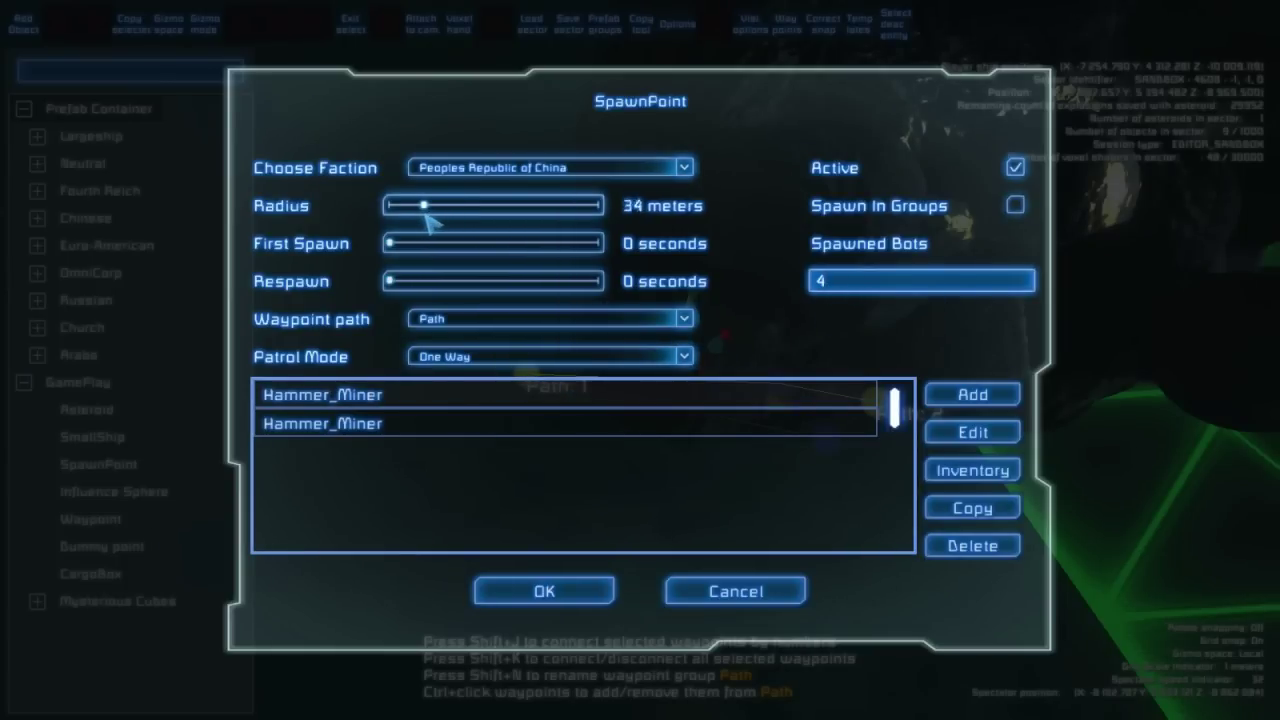
drag(440, 210, 474, 219)
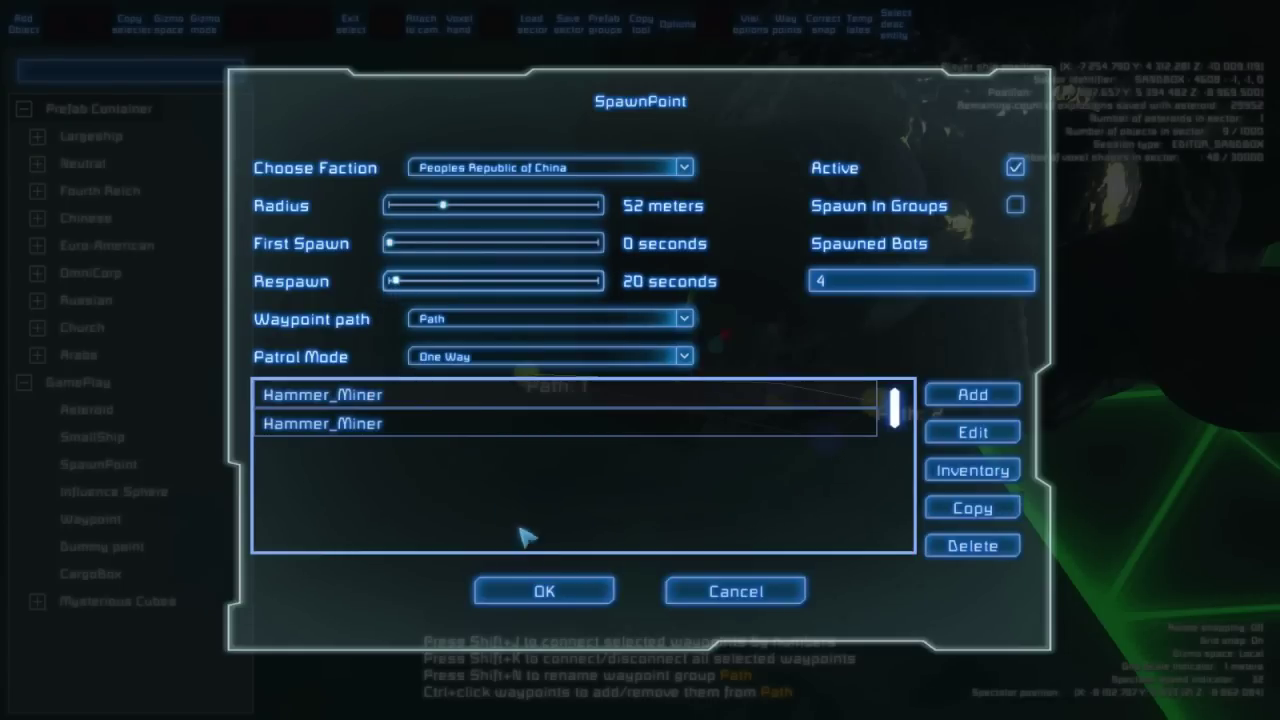
click(576, 590)
Move the player ship to the spectator position near the spawn point and enter its cockpit to test the bots.
key(w)
scroll(504, 392, down, 3)
right_drag(504, 394, 504, 392)
key(ctrl+space)
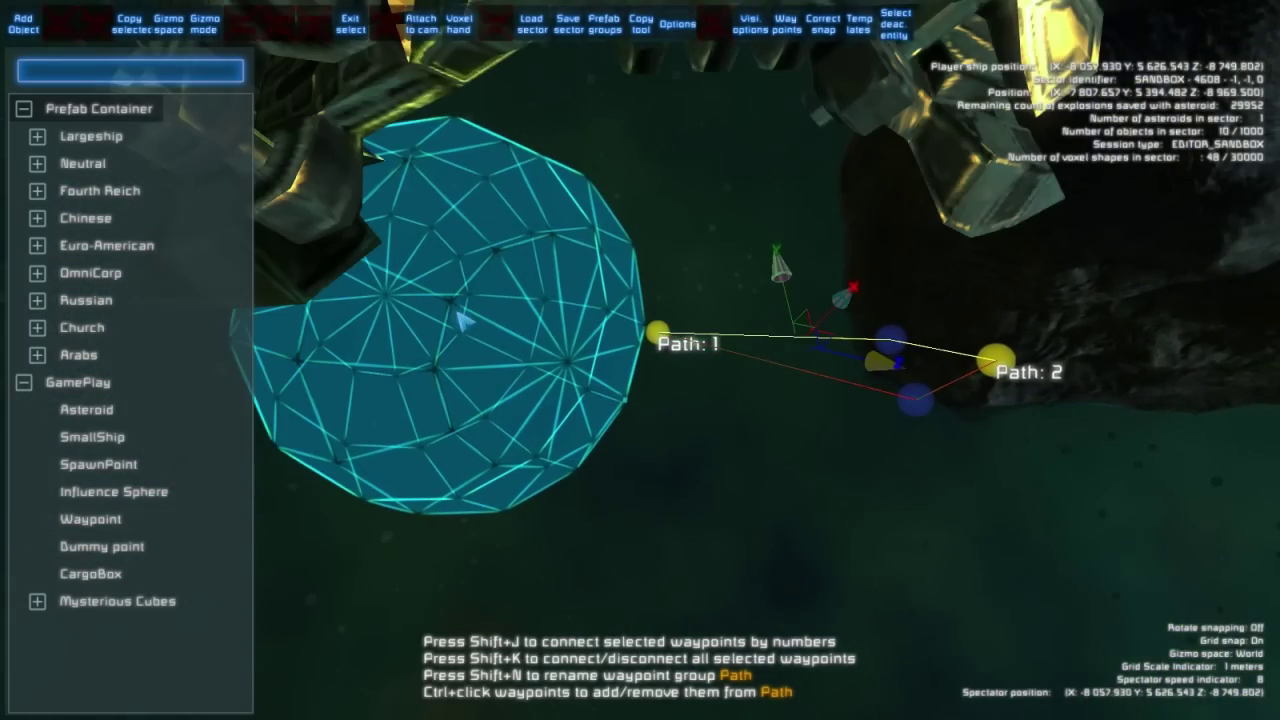
key(F6)
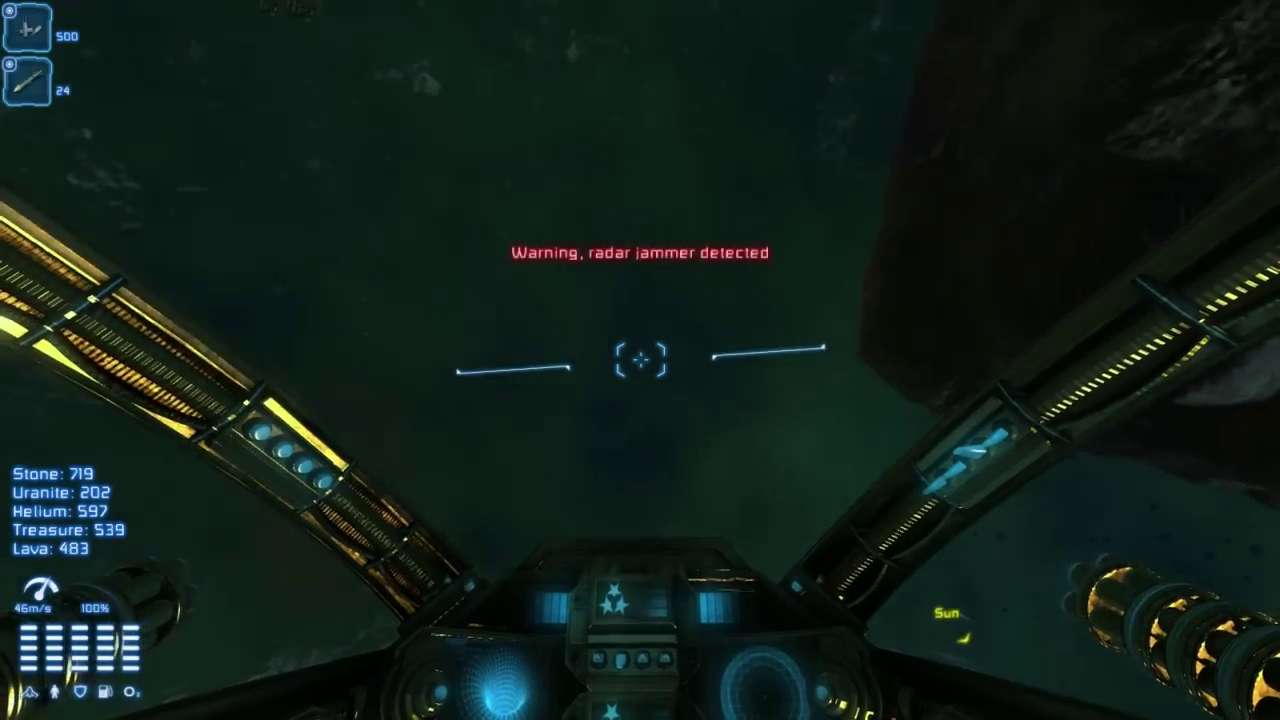
Set the spawn point's respawn to 0 seconds, accept it, and watch its bots from the player ship's cockpit.
key(F8)
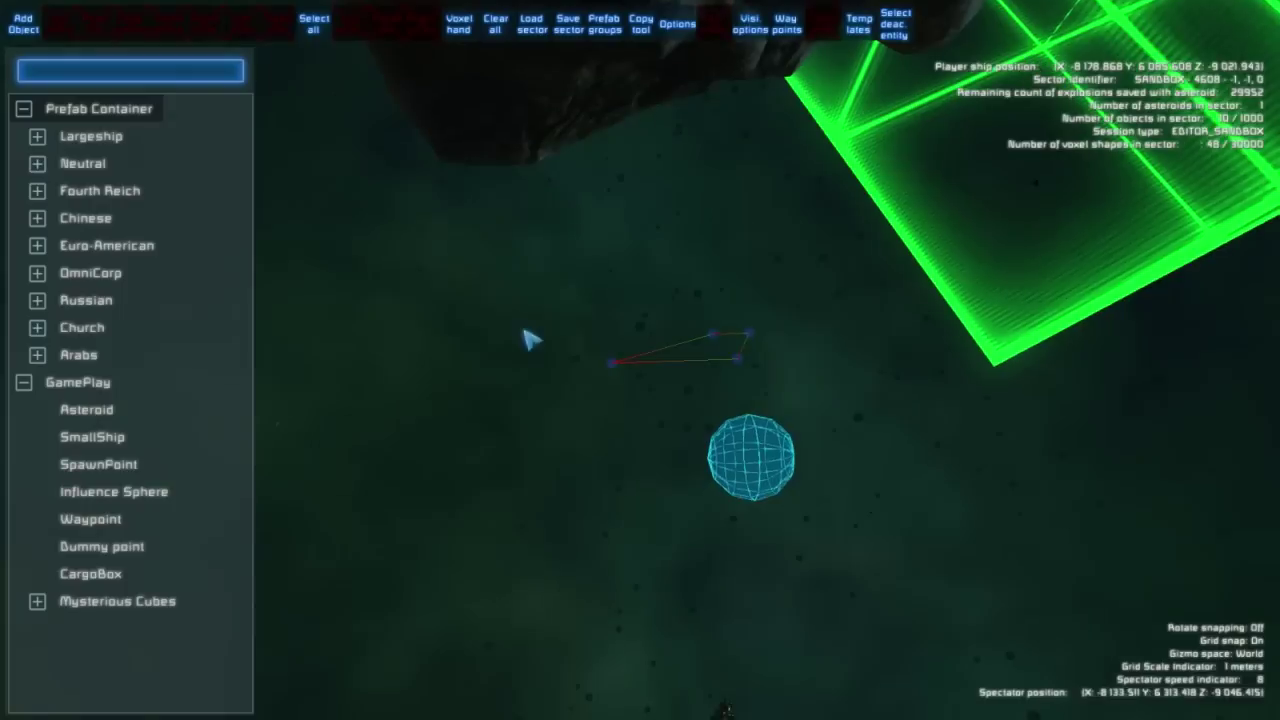
click(790, 492)
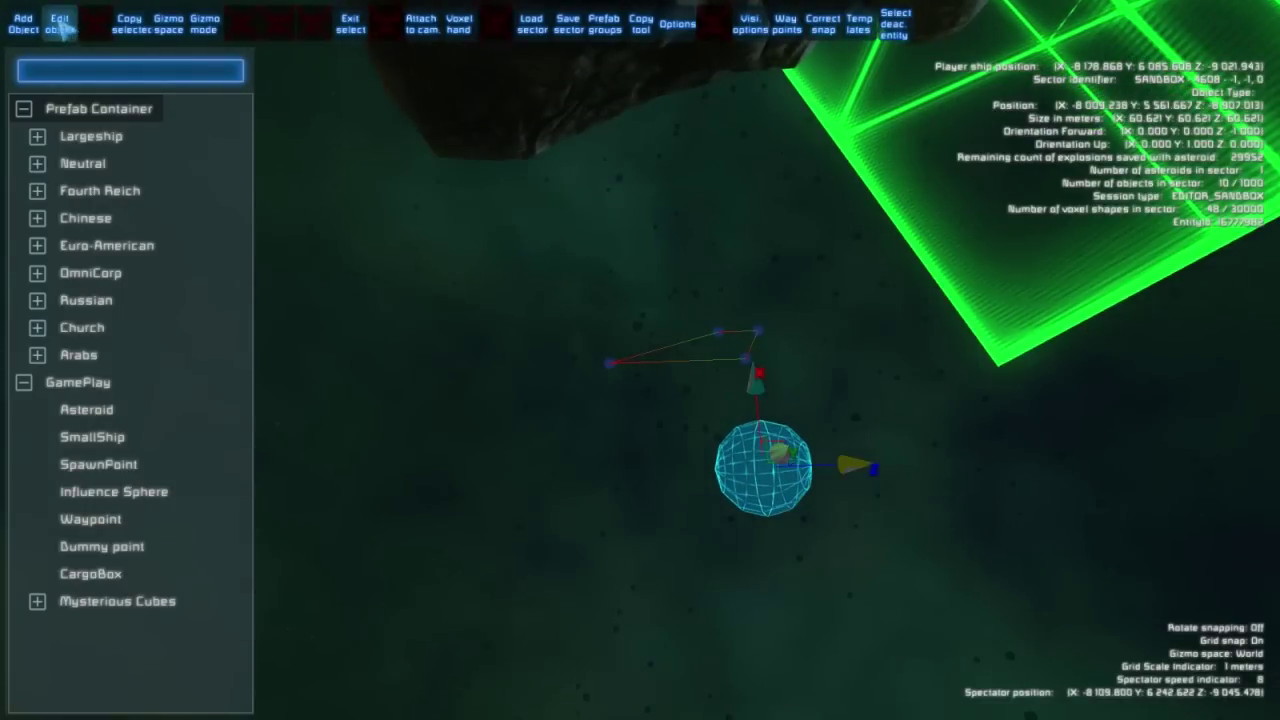
click(62, 27)
drag(397, 283, 343, 286)
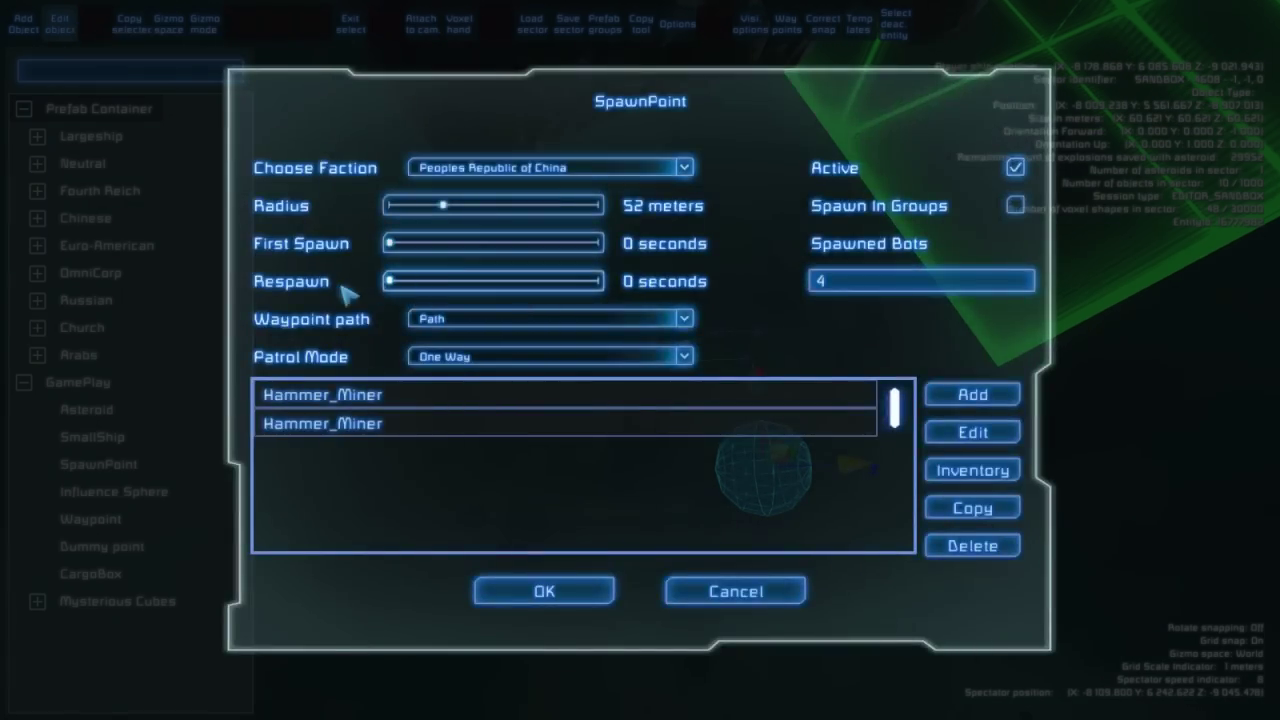
click(535, 592)
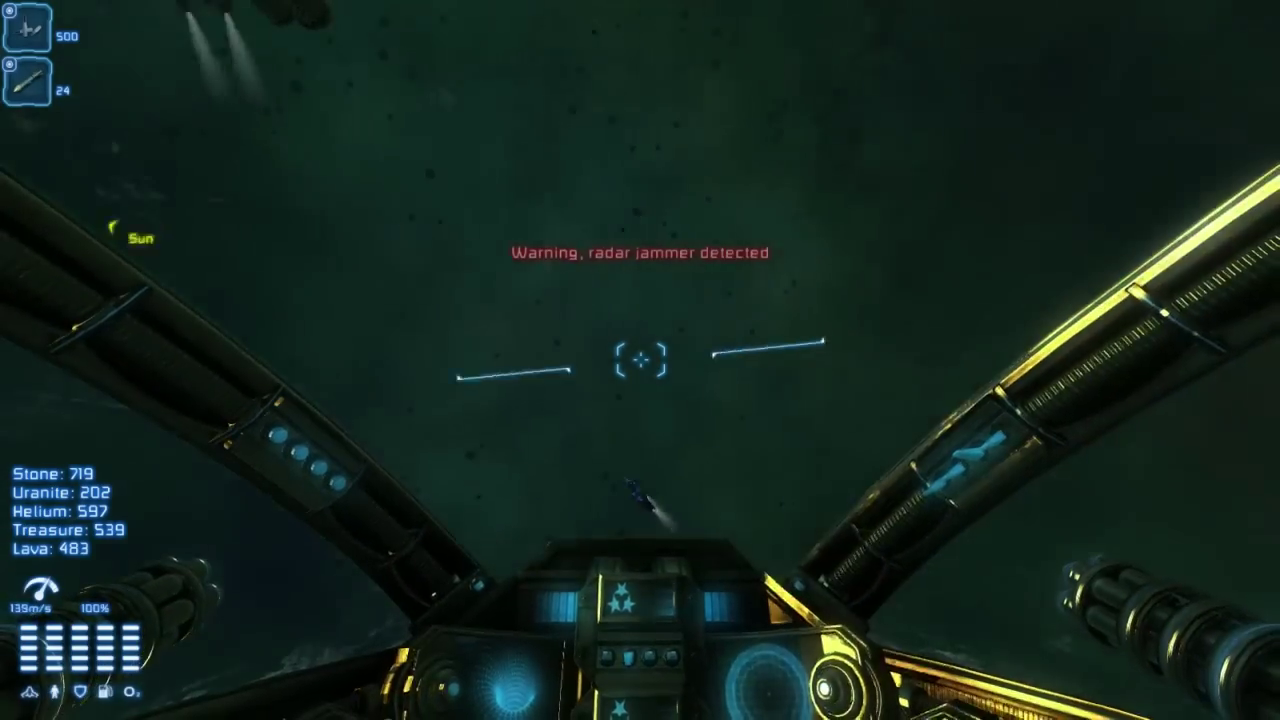
key(s)
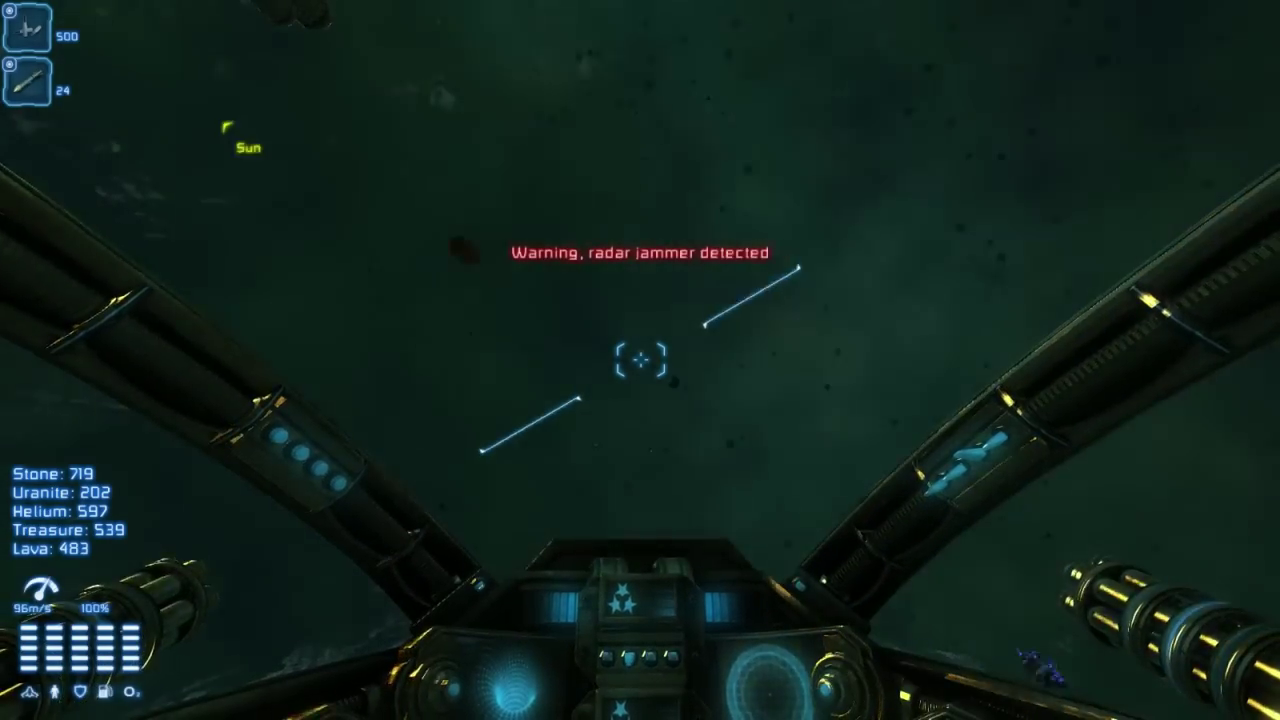
key(s)
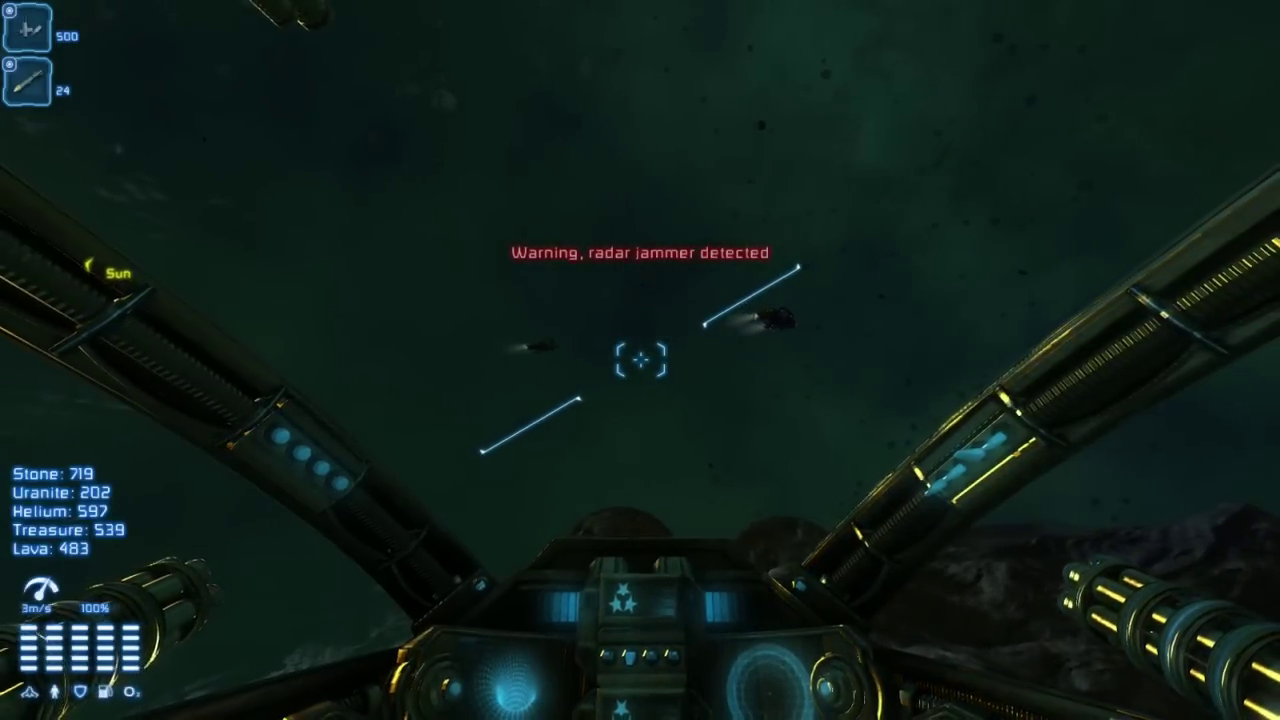
Set the spawn point's patrol mode to Cycle, accept it, and watch the bots' patrol from the player ship's cockpit.
key(F5)
right_drag(726, 613, 724, 650)
key(s)
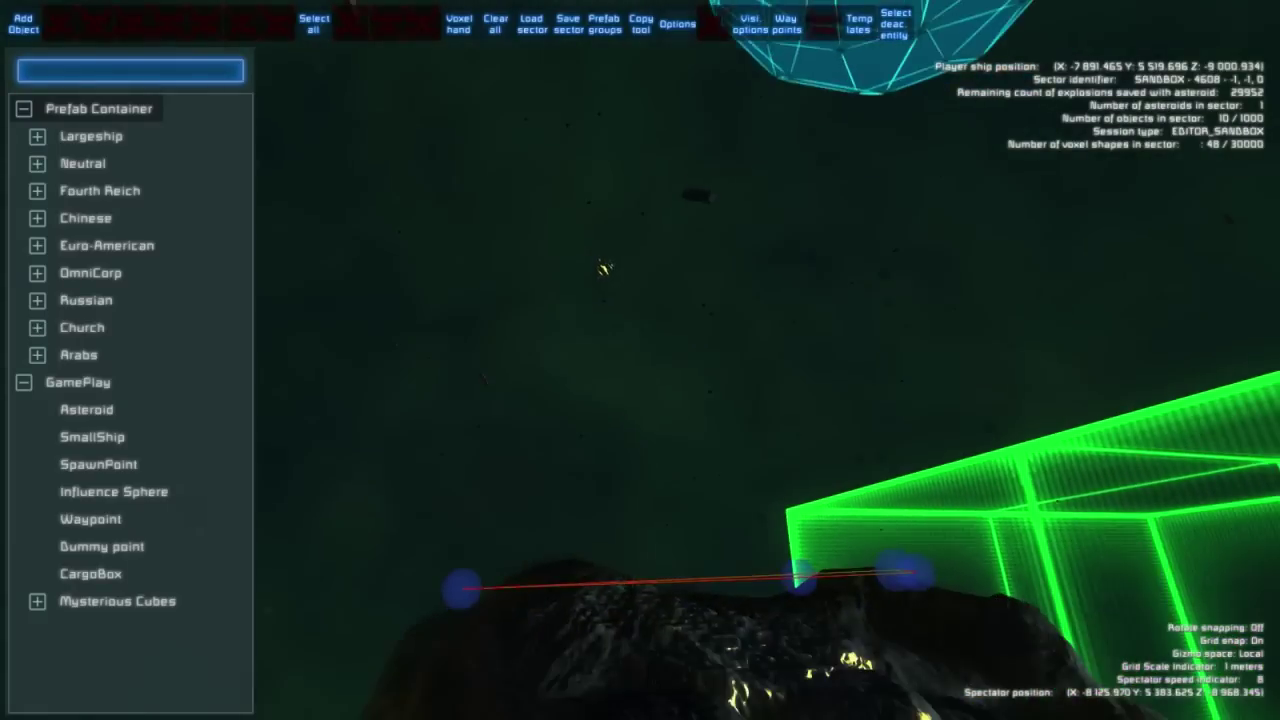
right_drag(666, 552, 678, 541)
key(s)
key(w)
click(756, 156)
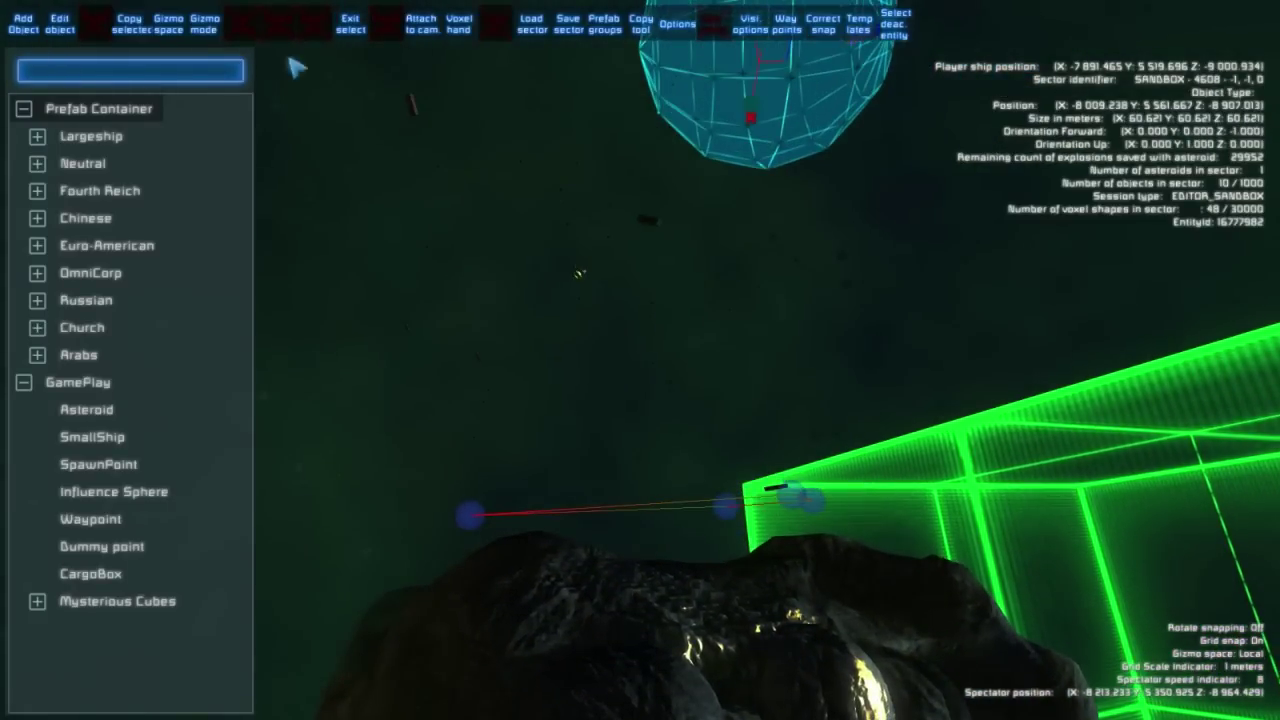
click(64, 28)
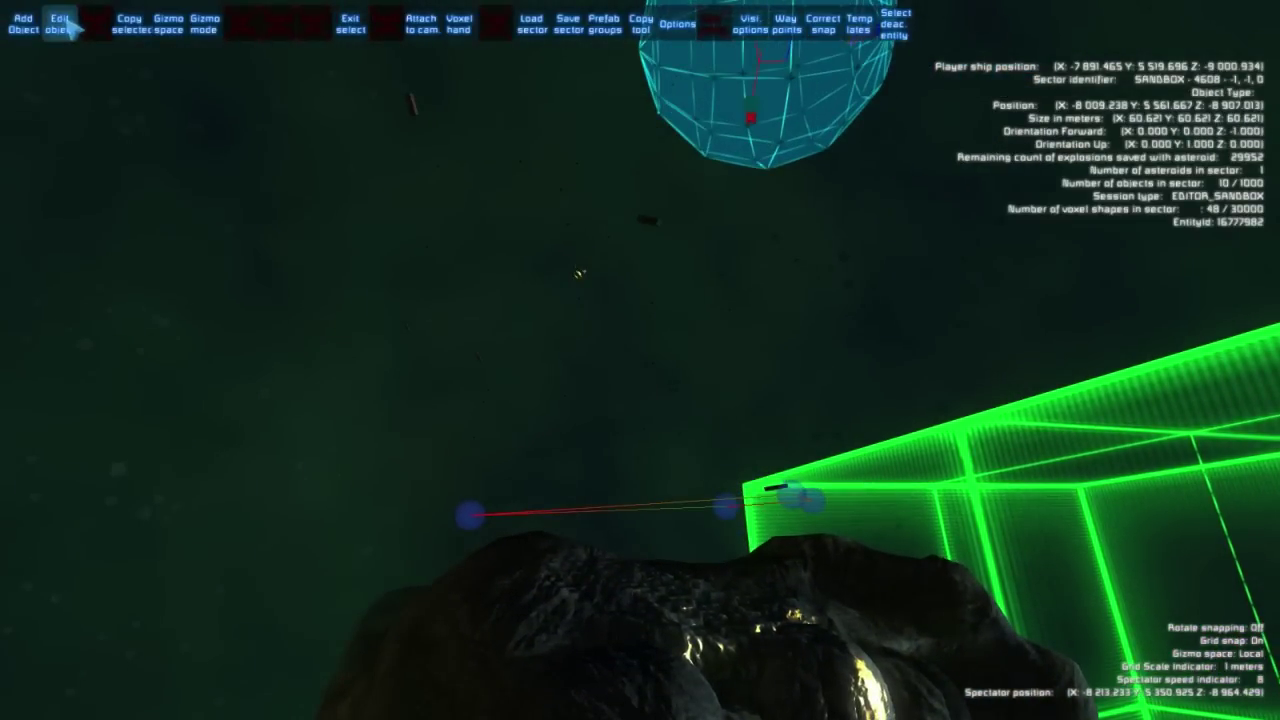
click(68, 28)
click(468, 358)
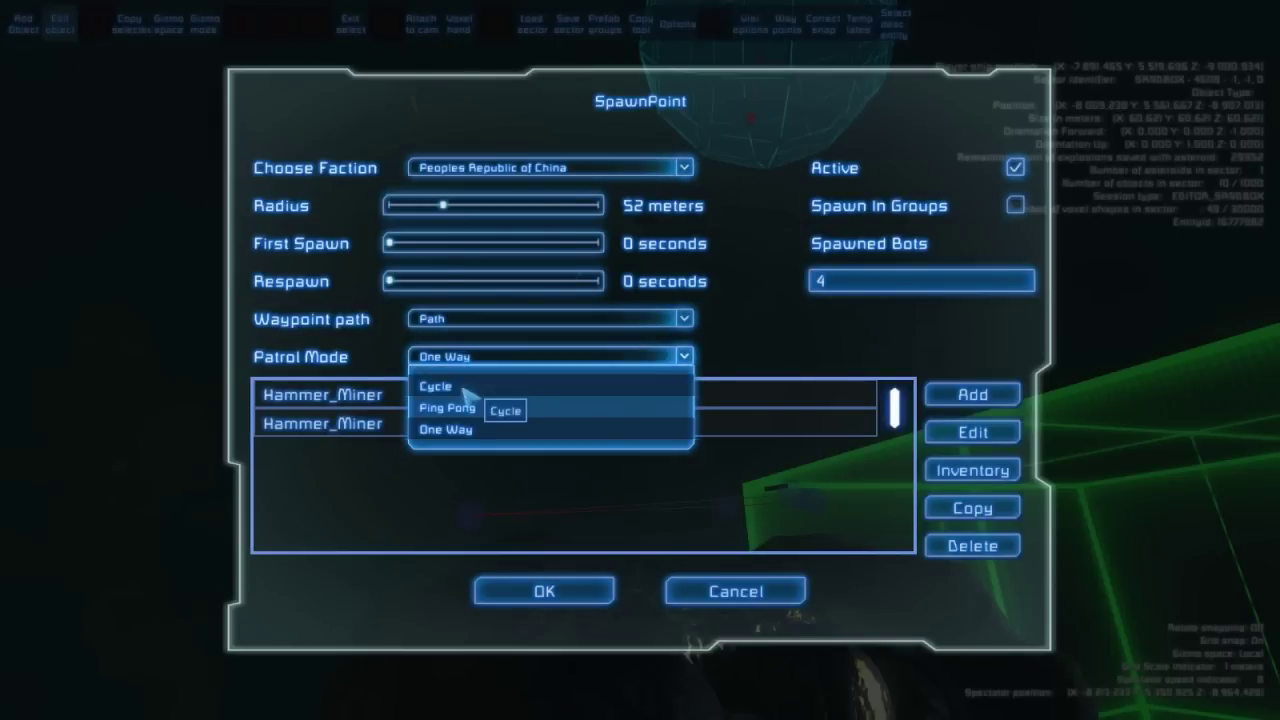
click(470, 384)
click(566, 598)
key(F6)
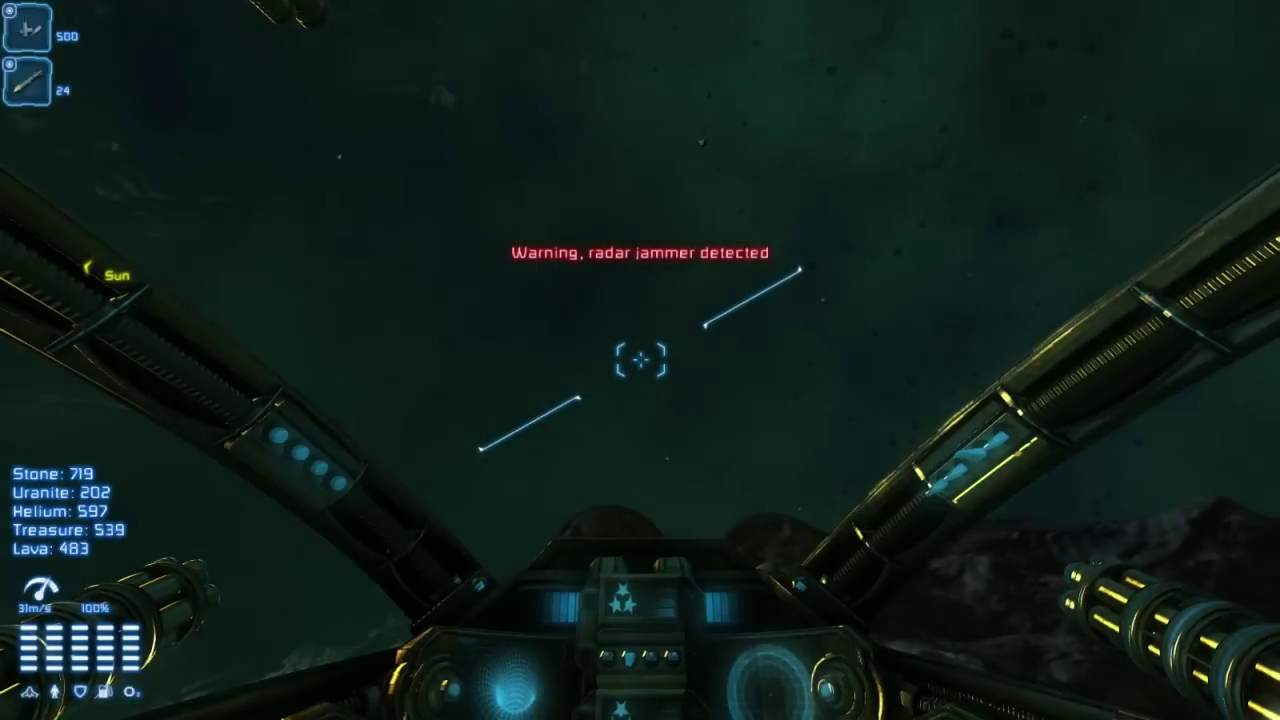
key(w)
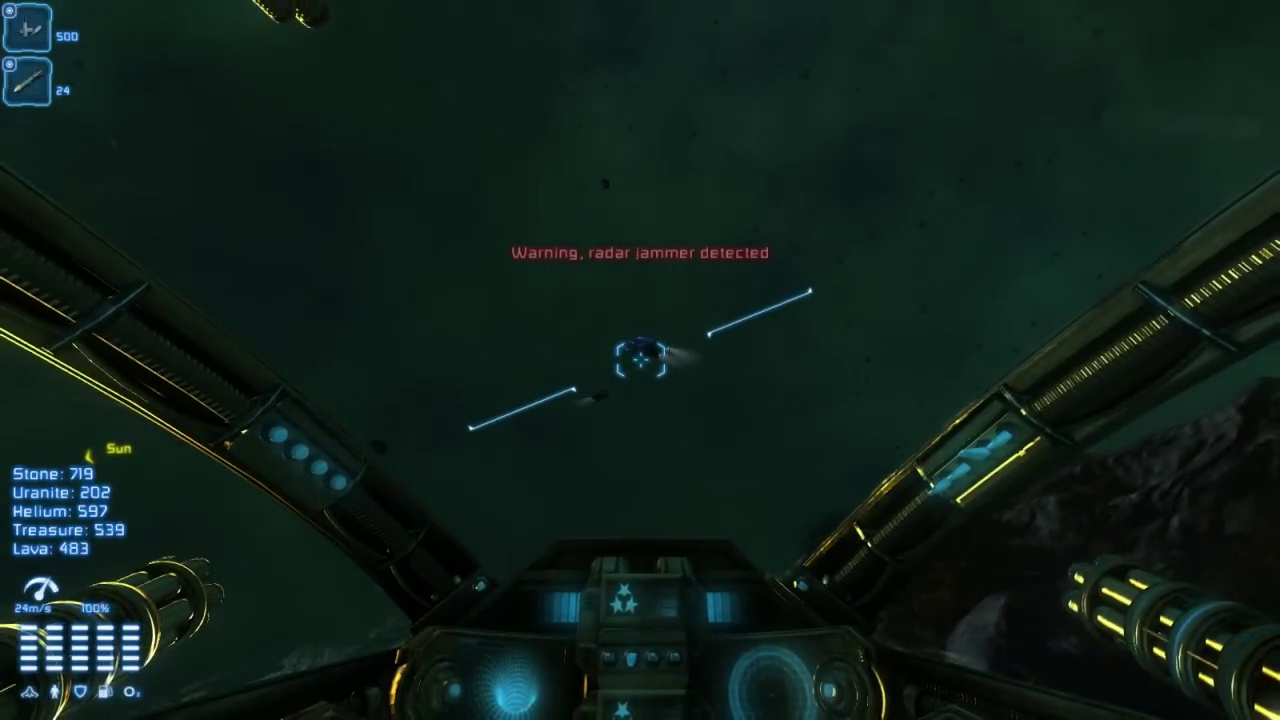
Return to the editor and place a new small ship in open space beside the spawn point sphere.
key(F11)
key(s)
right_drag(573, 615, 537, 465)
scroll(556, 535, up, 1)
key(w)
right_drag(668, 418, 706, 350)
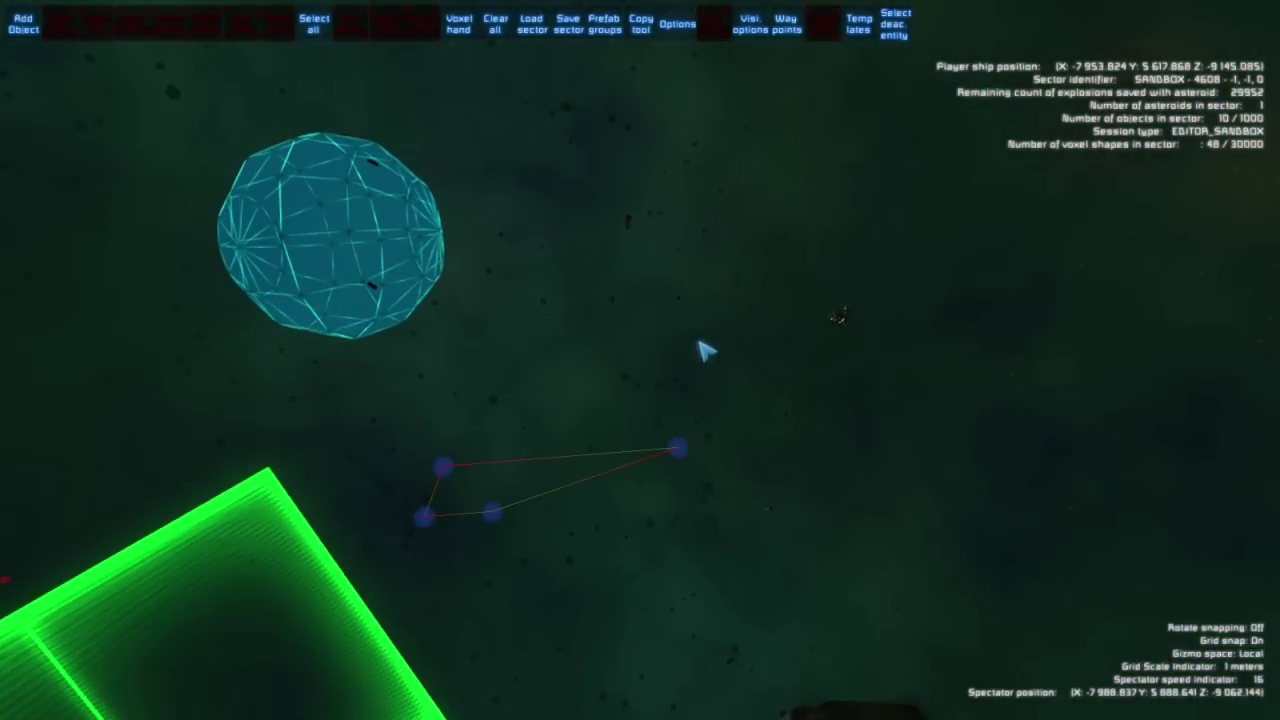
key(Tab)
right_drag(437, 378, 524, 350)
key(a)
key(a)
key(s)
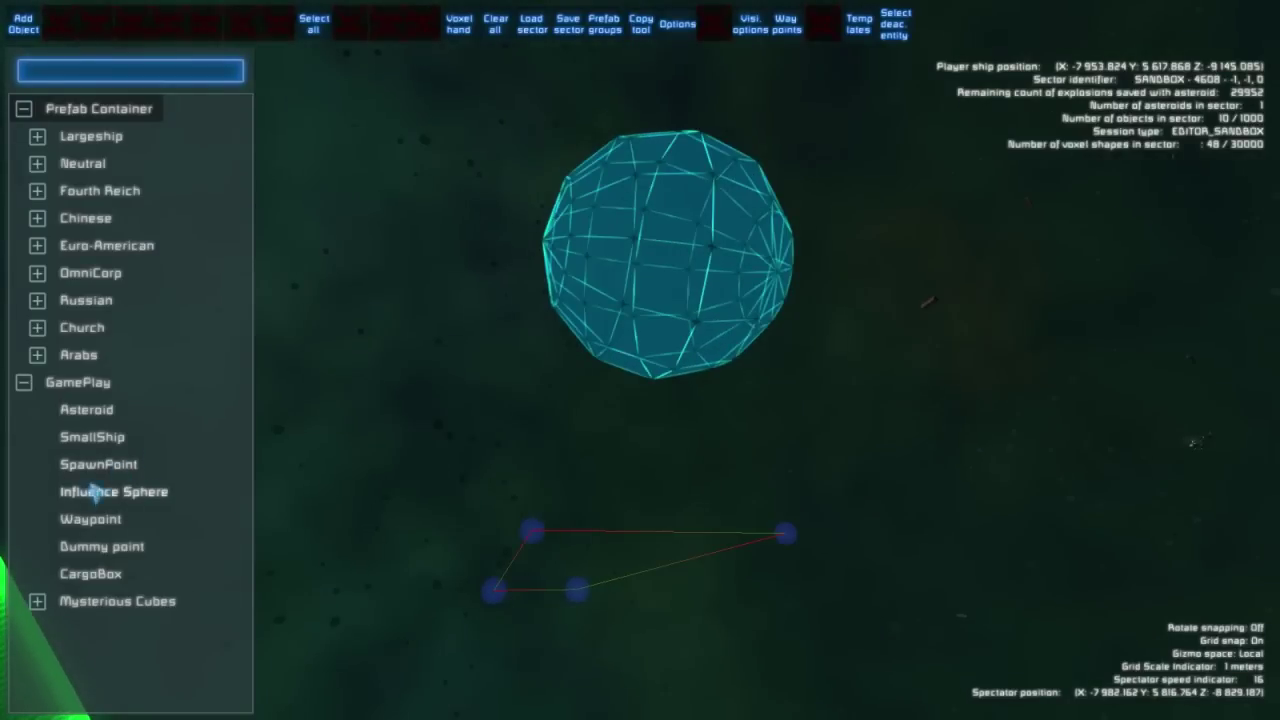
key(s)
drag(88, 447, 430, 310)
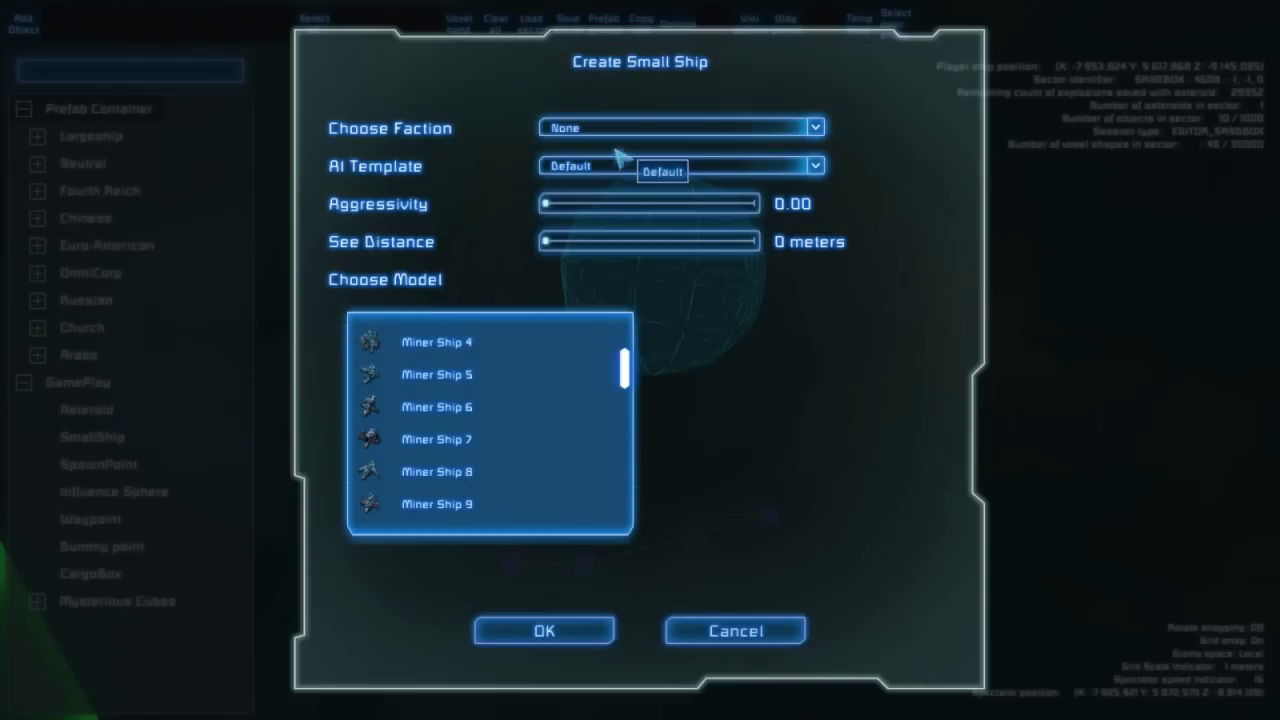
Assign the new small ship the Russian faction and the Flee AI template, and create it.
click(577, 130)
click(572, 220)
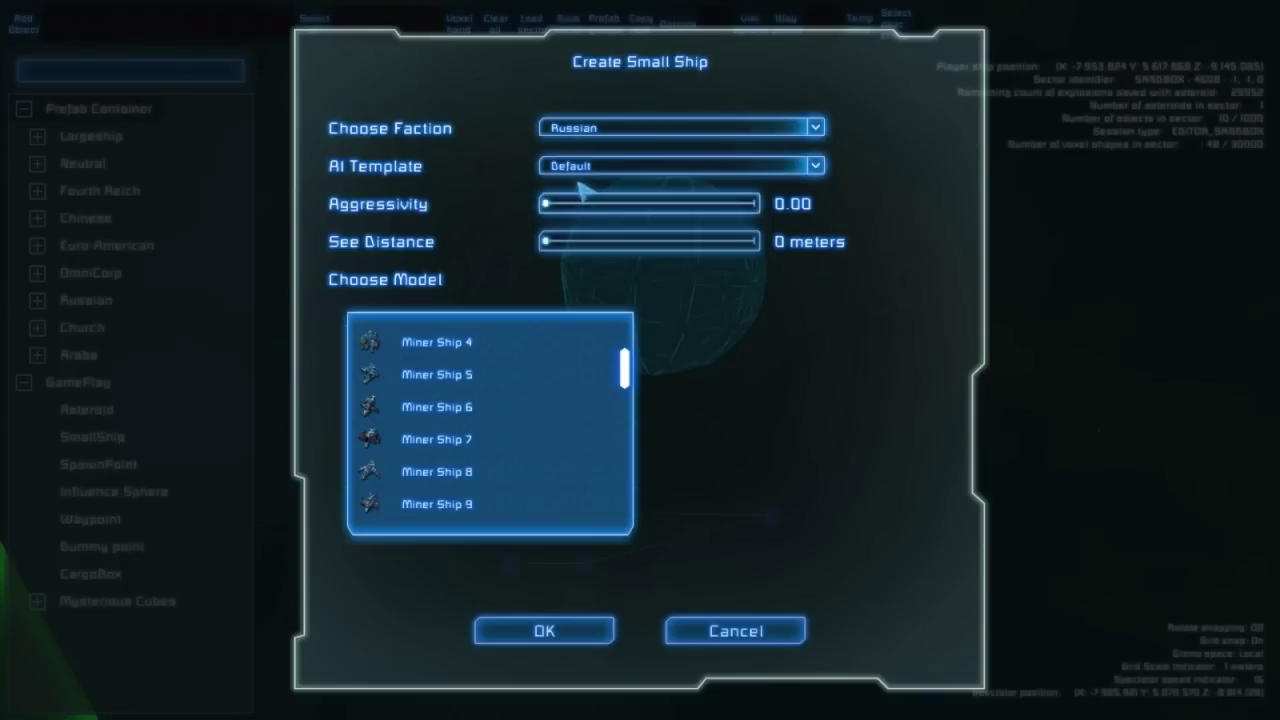
click(588, 167)
click(568, 238)
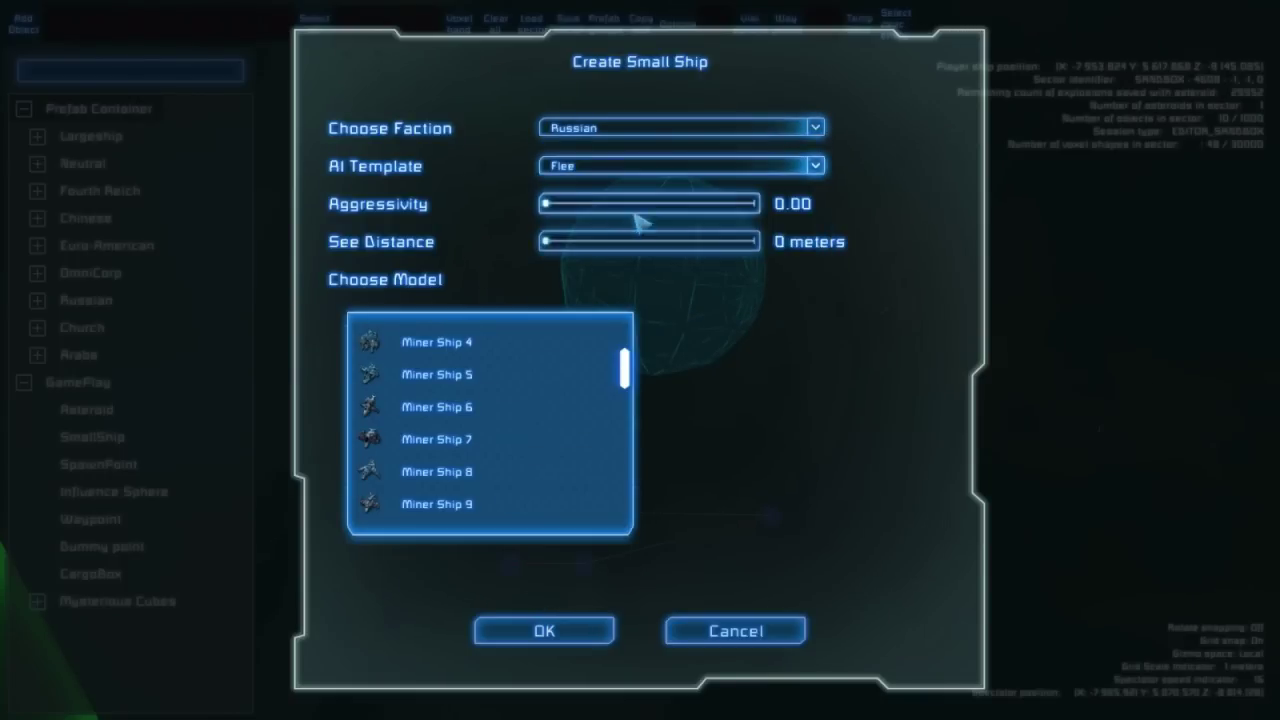
click(558, 638)
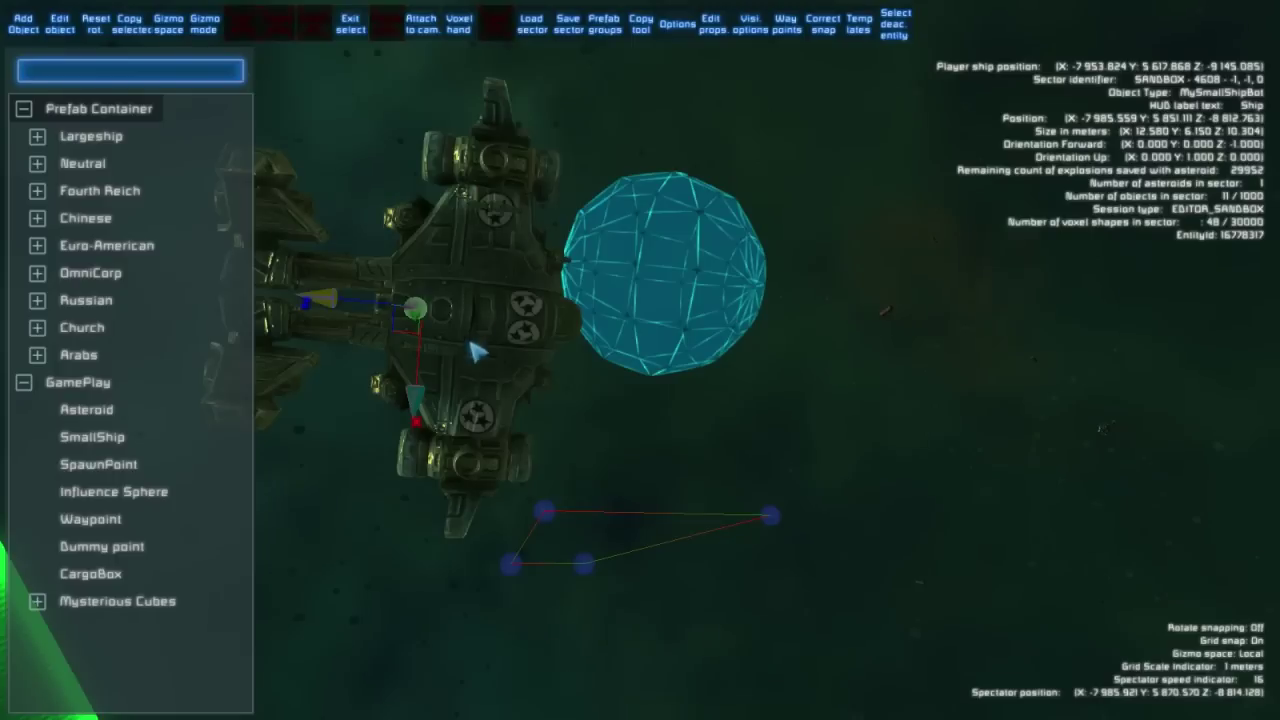
Adjust the placement of the newly created small ship near the spawn point.
key(r)
drag(376, 280, 457, 452)
drag(380, 268, 532, 284)
right_drag(532, 284, 740, 345)
shift+scroll(740, 345, down, 2)
Move the player ship to the spectator position and fly toward the small ship to test its Flee behavior.
key(ctrl+space)
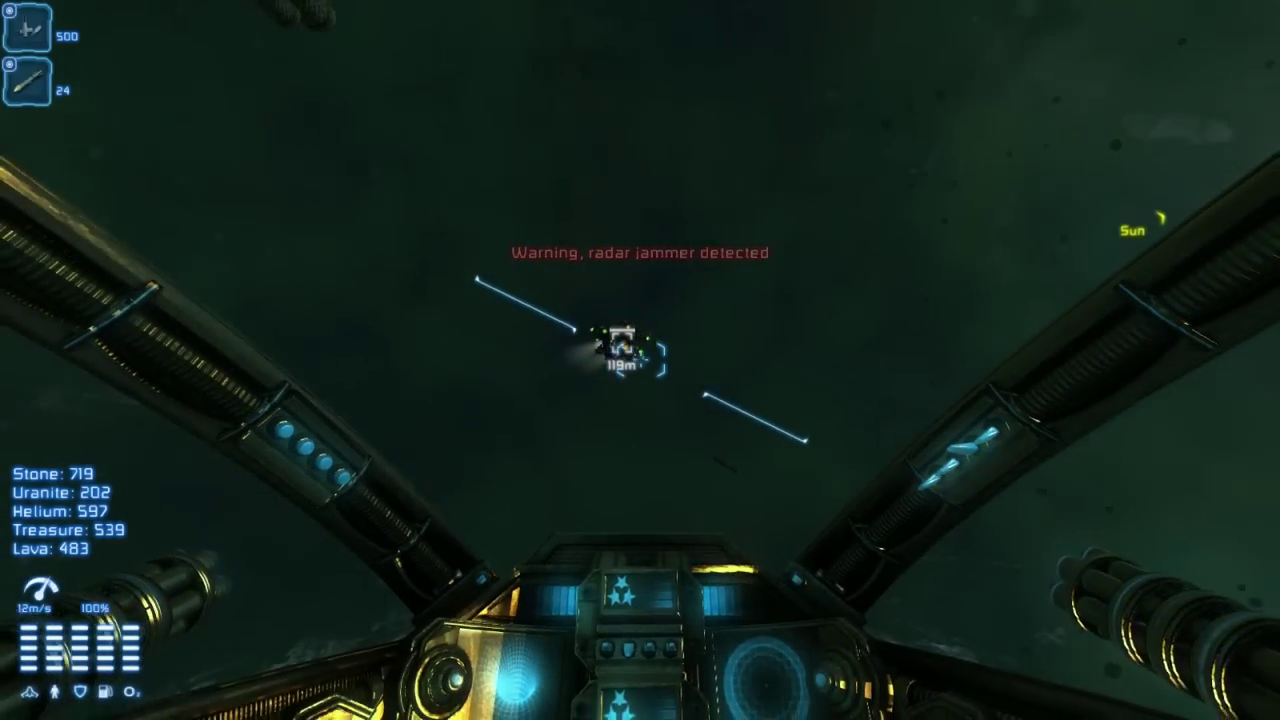
key(w)
key(s)
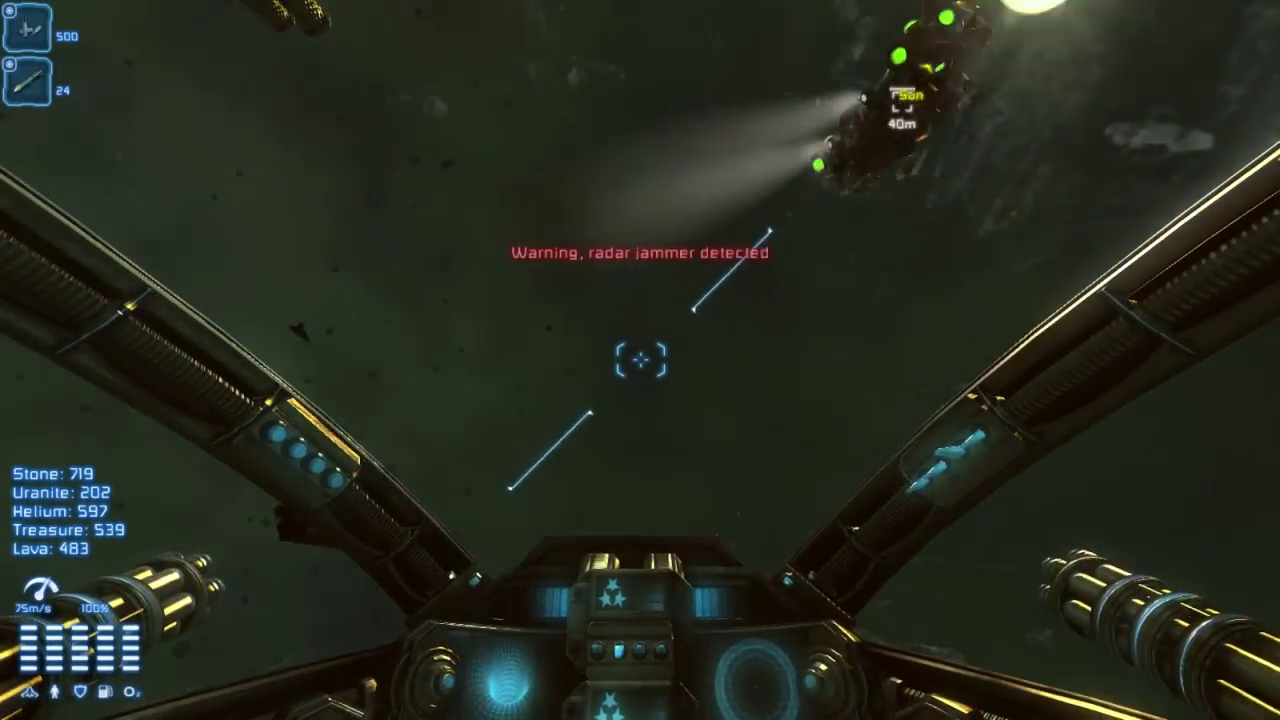
key(w)
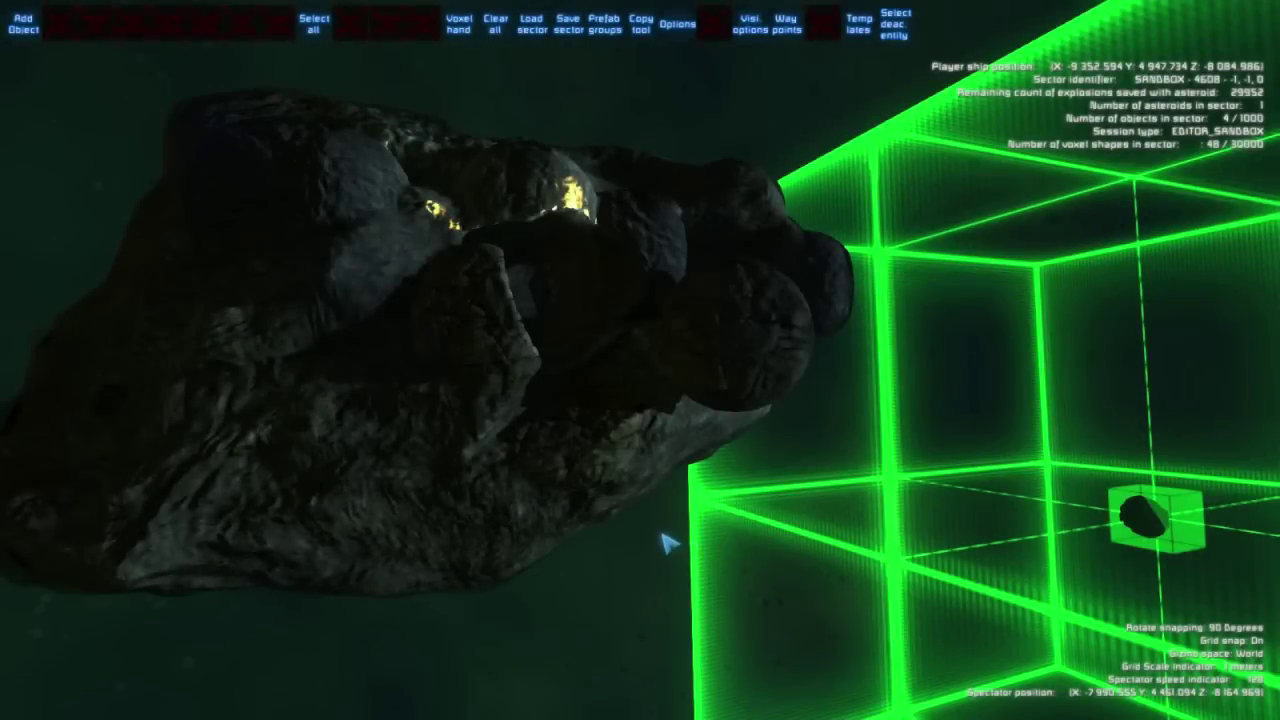
Place the first Security control HUB model from the Neutral custom prefabs in open space away from the asteroid.
key(Tab)
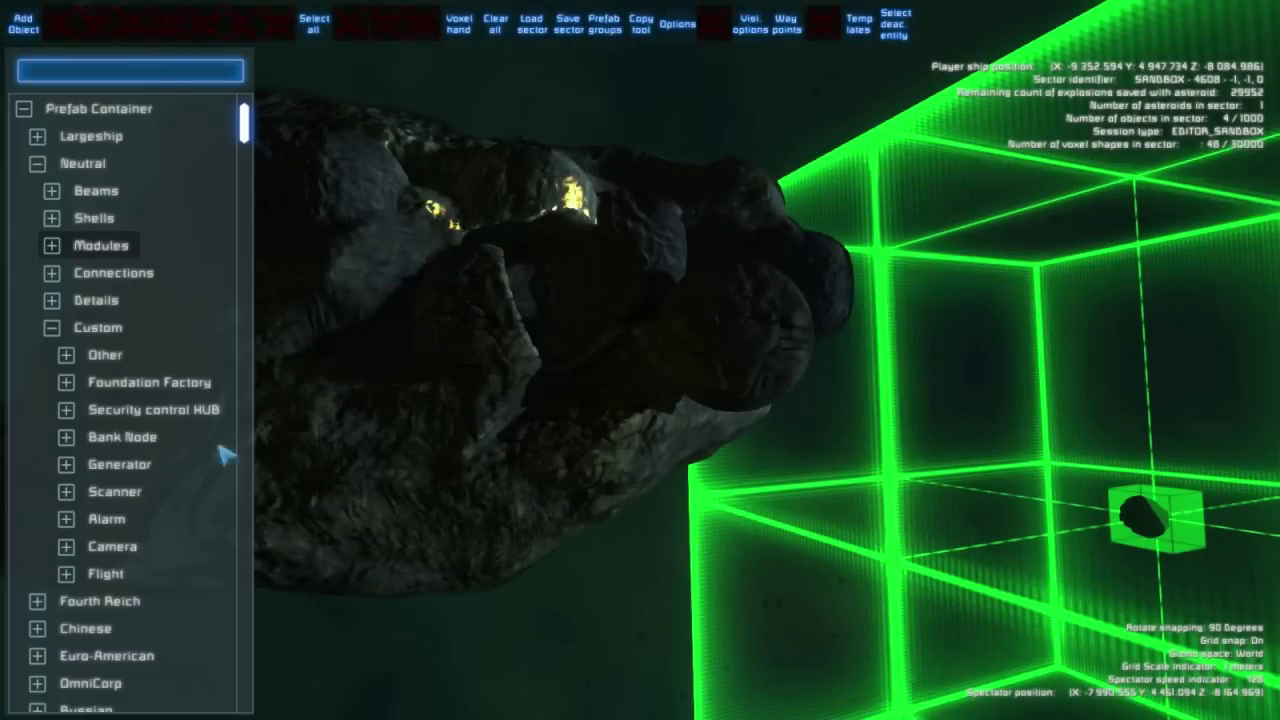
key(s)
right_drag(534, 486, 405, 477)
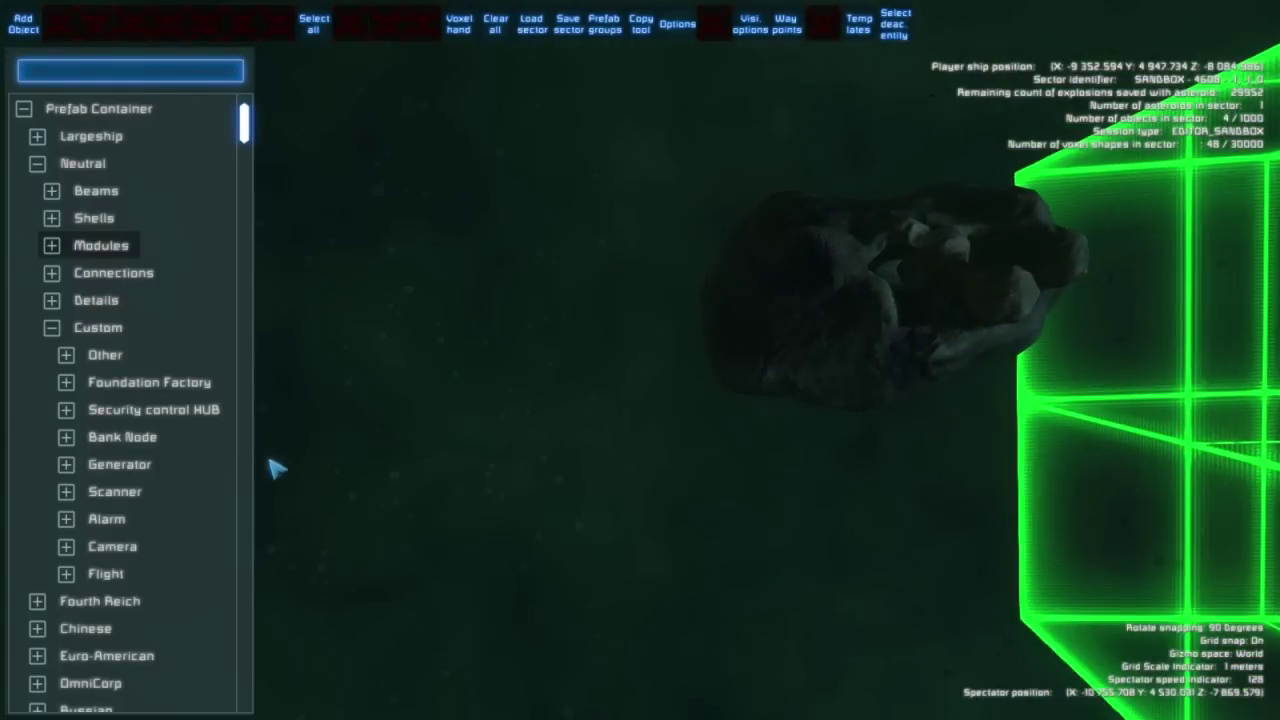
click(66, 410)
drag(131, 470, 543, 451)
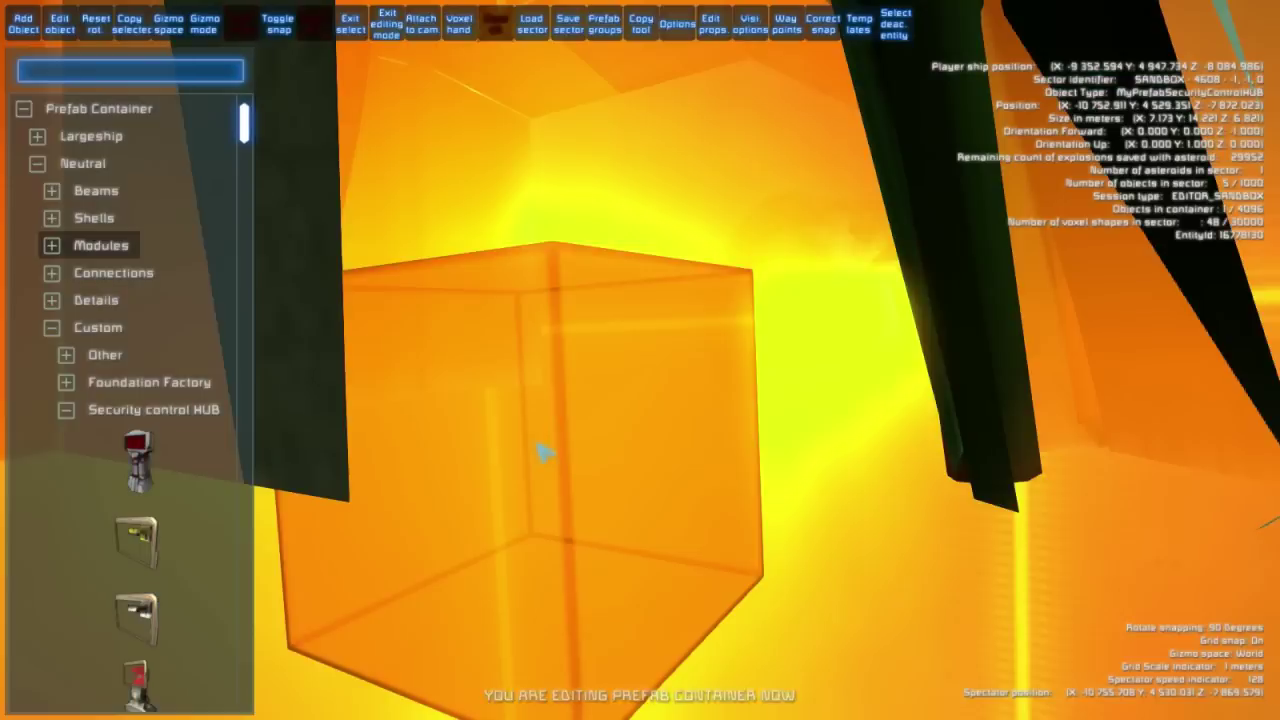
Review the security control hub's properties, including its display name, health and hacking settings, and accept them.
key(s)
shift+scroll(640, 449, down, 3)
right_drag(640, 449, 690, 413)
key(d)
key(w)
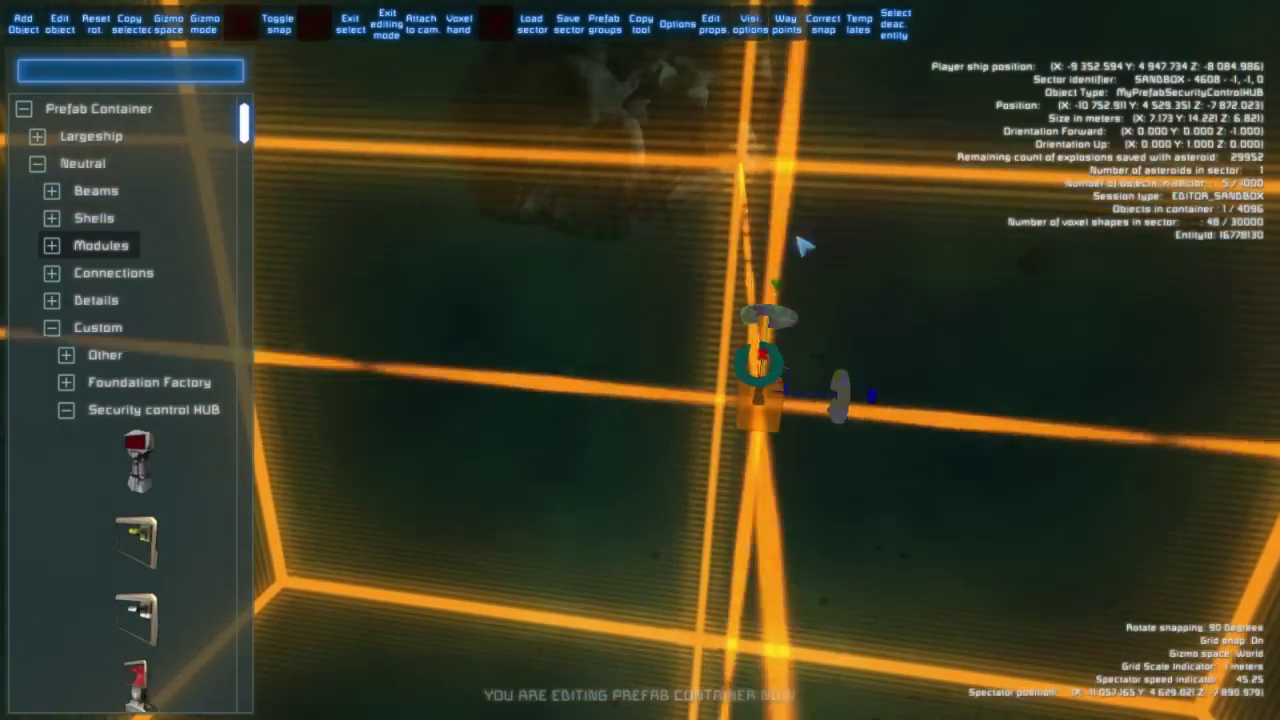
click(714, 28)
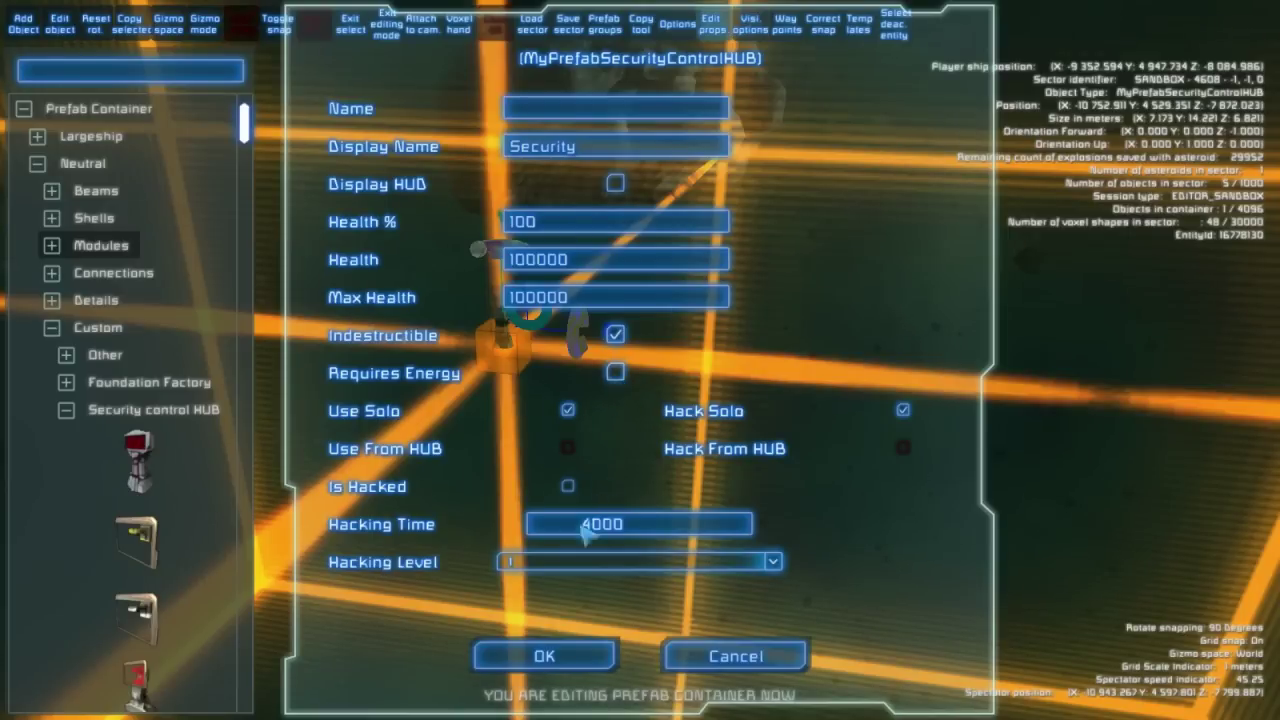
click(547, 668)
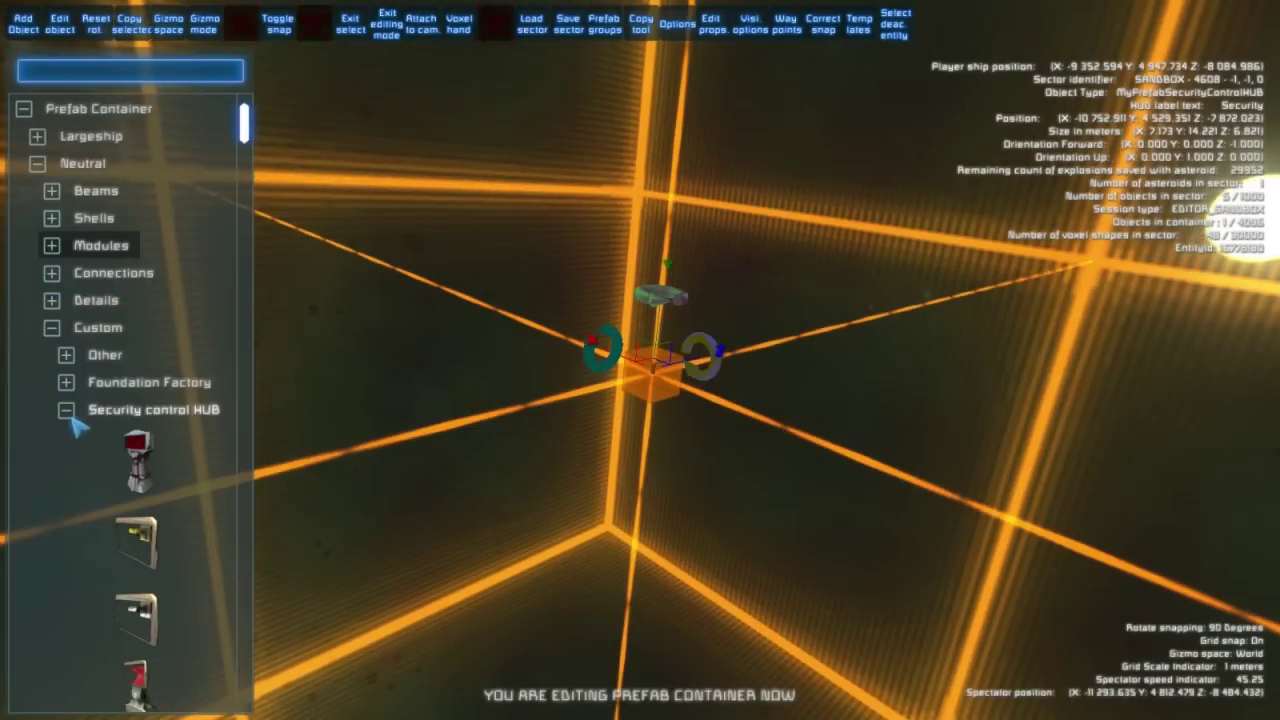
Place the first generator model from the Neutral custom prefabs in the same container, near the security control hub.
click(66, 411)
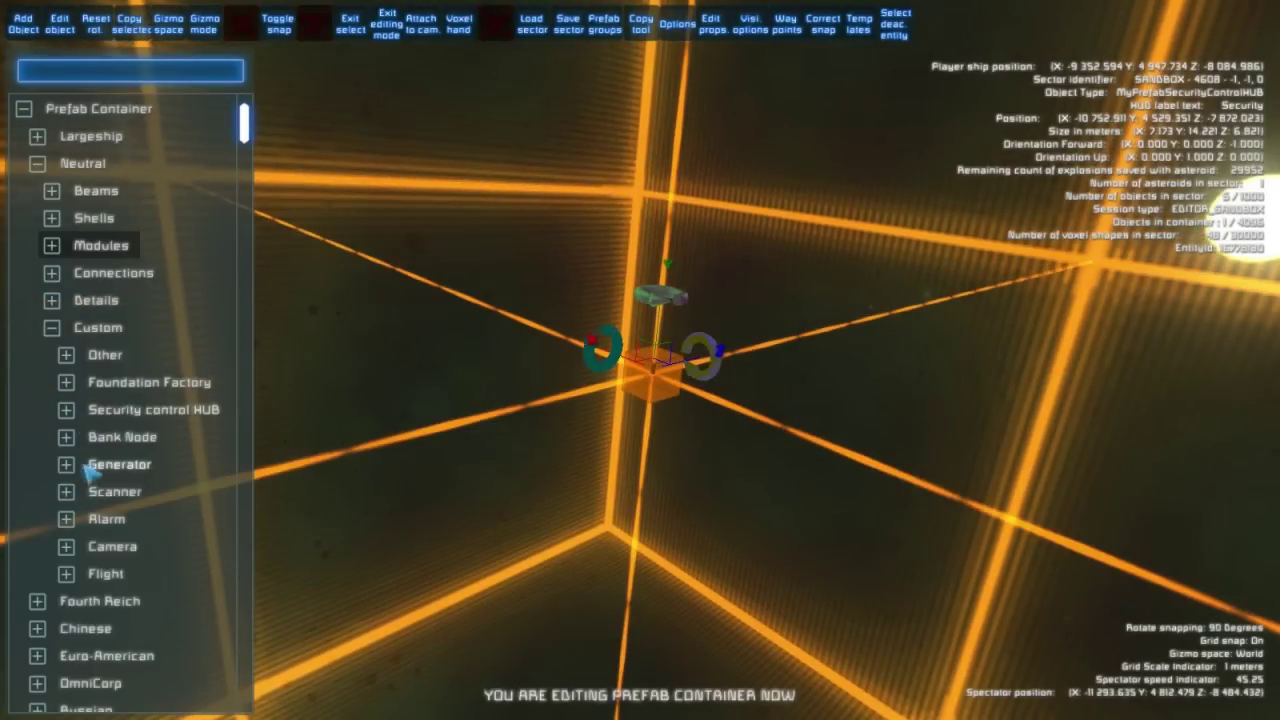
click(66, 466)
drag(104, 530, 670, 492)
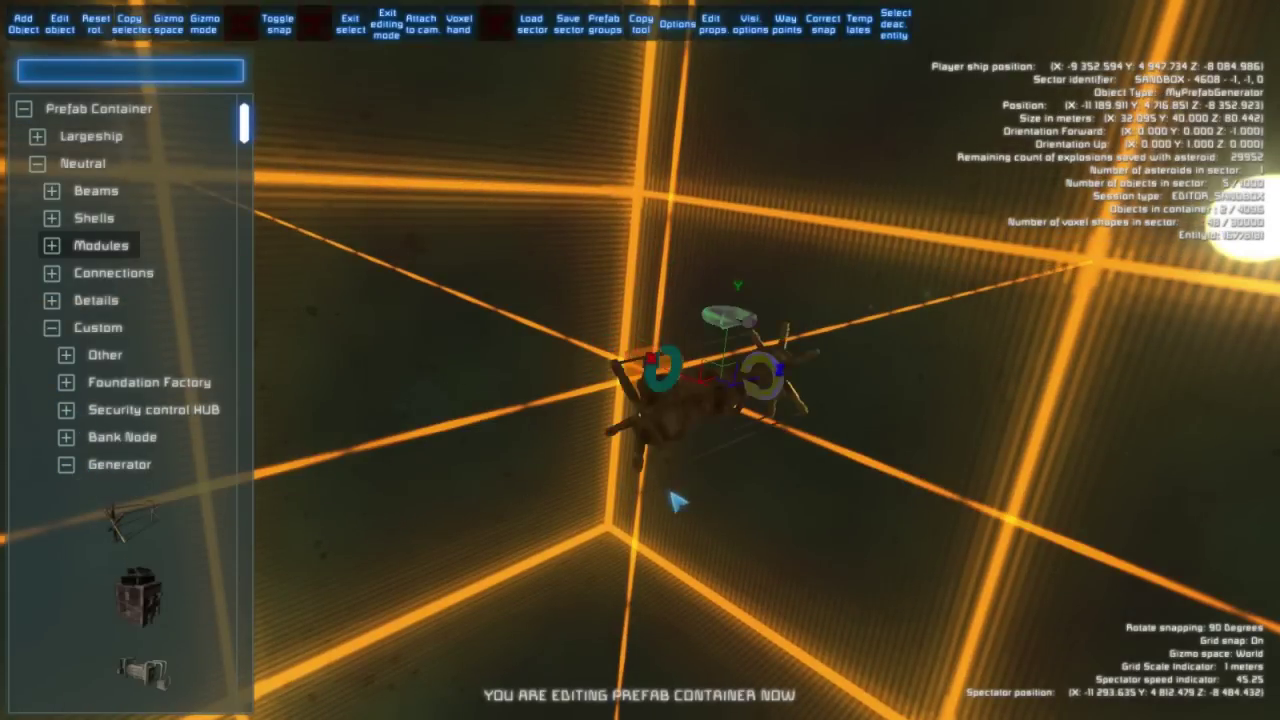
key(s)
key(d)
Turn on the Generators Range display, inspect the generator's coverage around the hub, and turn the display off again.
click(757, 30)
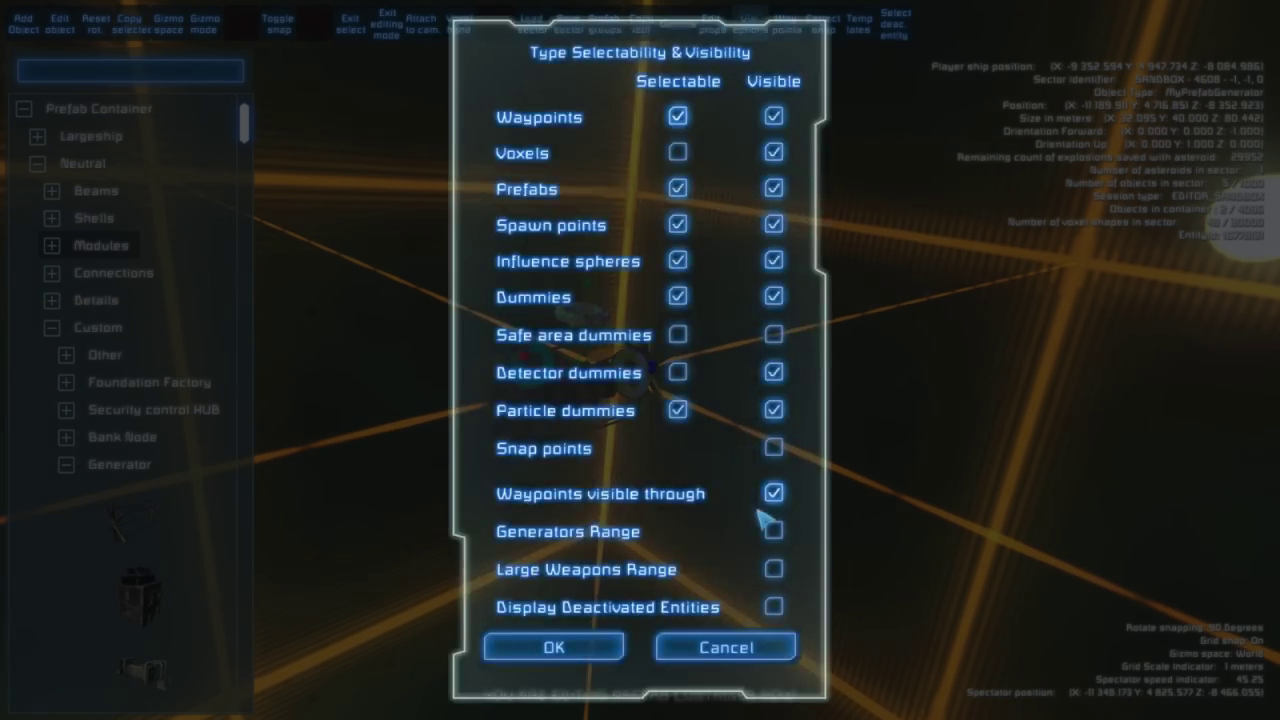
click(556, 648)
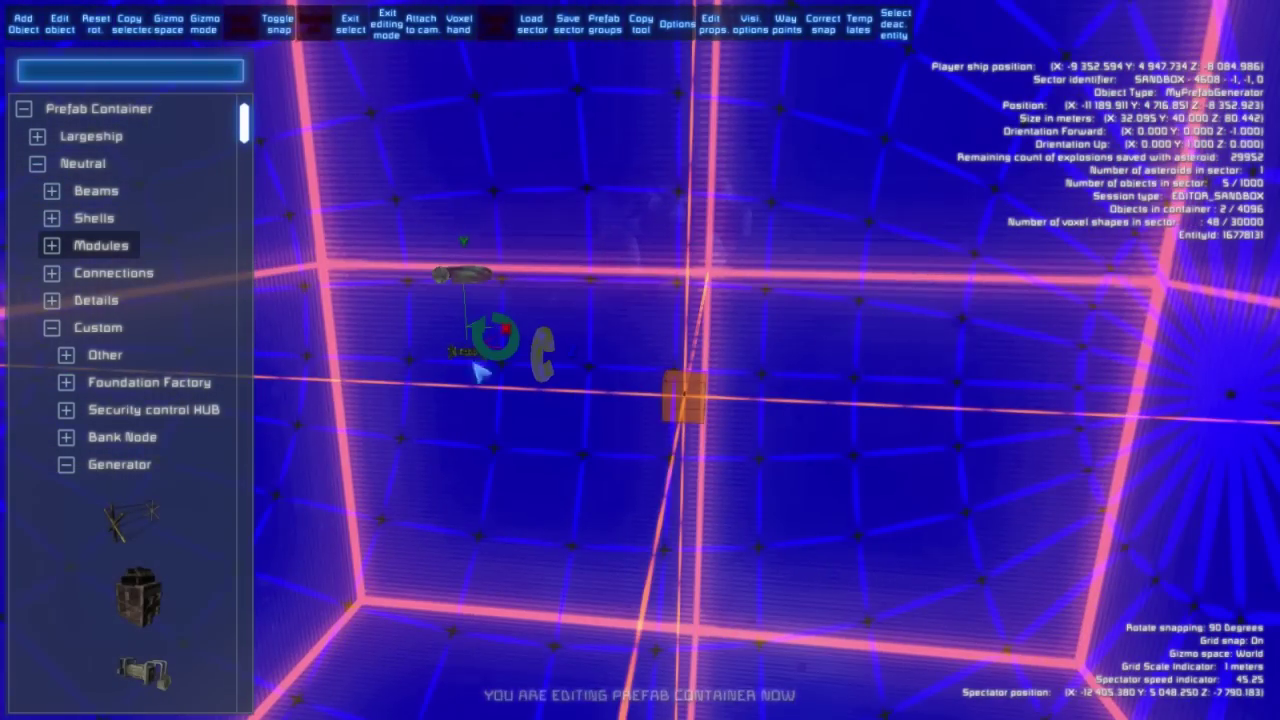
key(a)
right_drag(1029, 324, 749, 29)
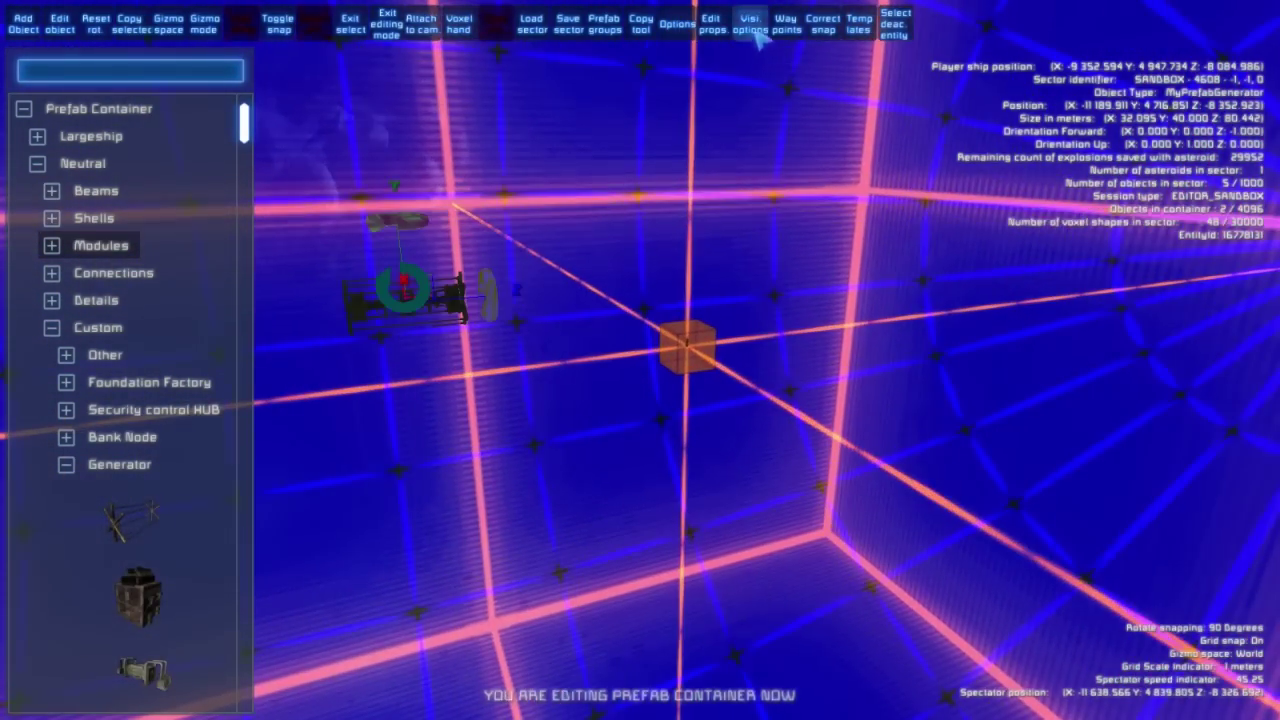
click(757, 30)
click(612, 647)
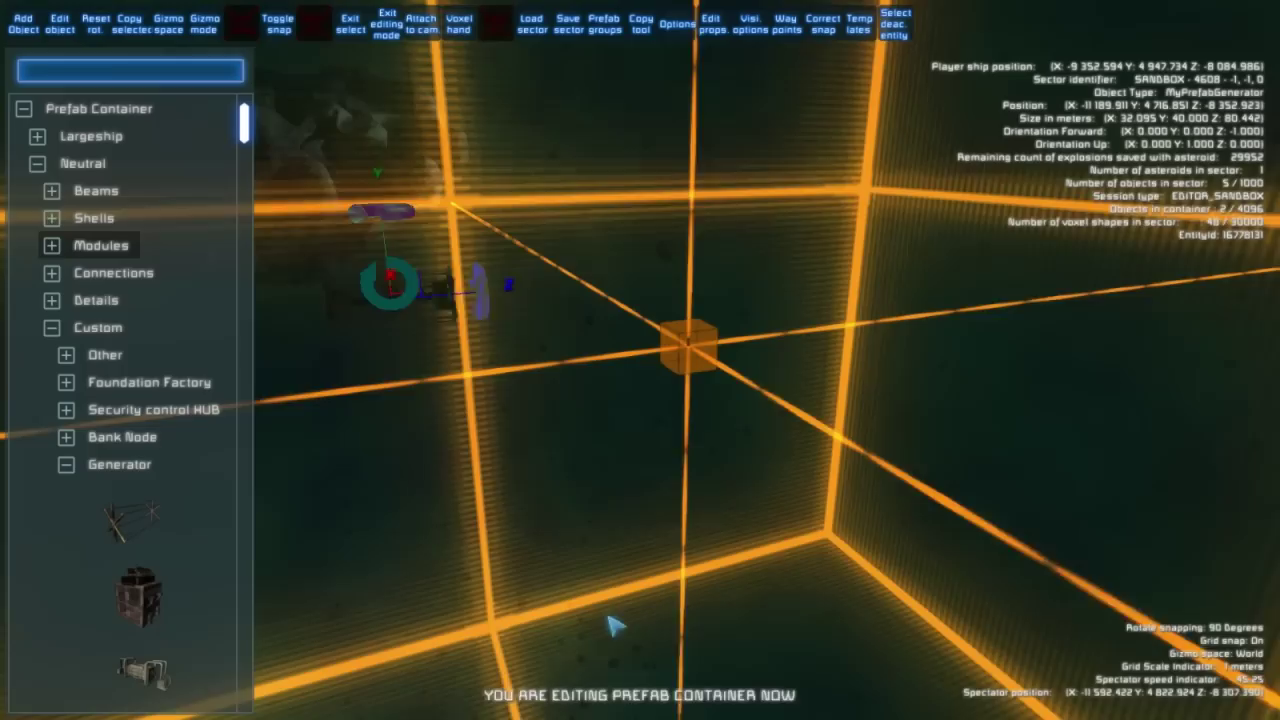
Reselect the security control hub and open its properties.
key(w)
key(f)
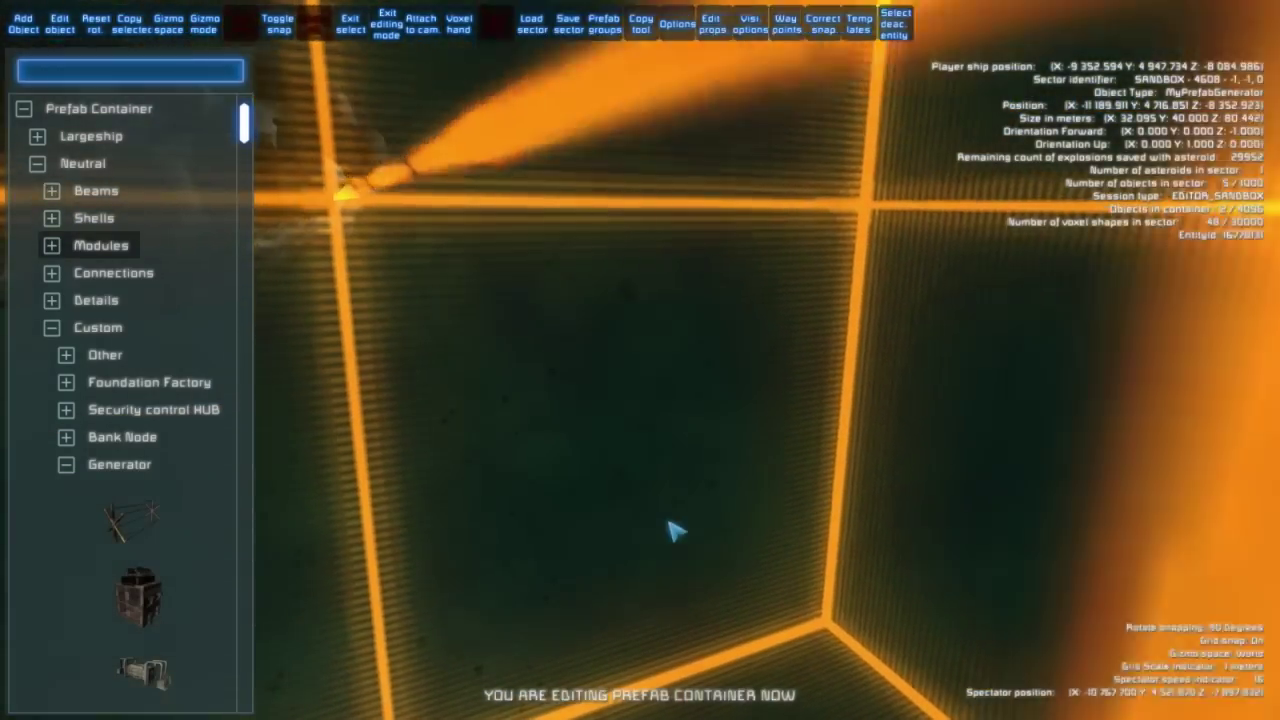
scroll(650, 415, down, 3)
key(w)
key(c)
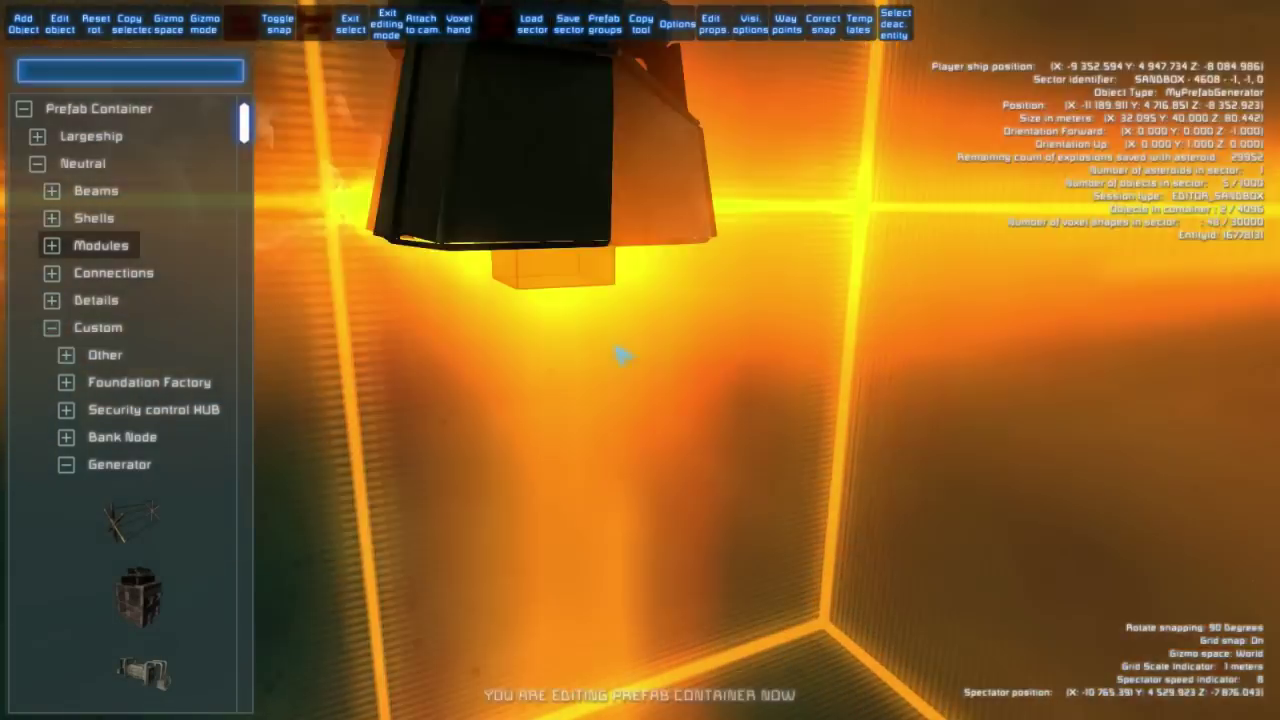
key(f)
click(579, 431)
key(s)
key(s)
key(w)
key(f)
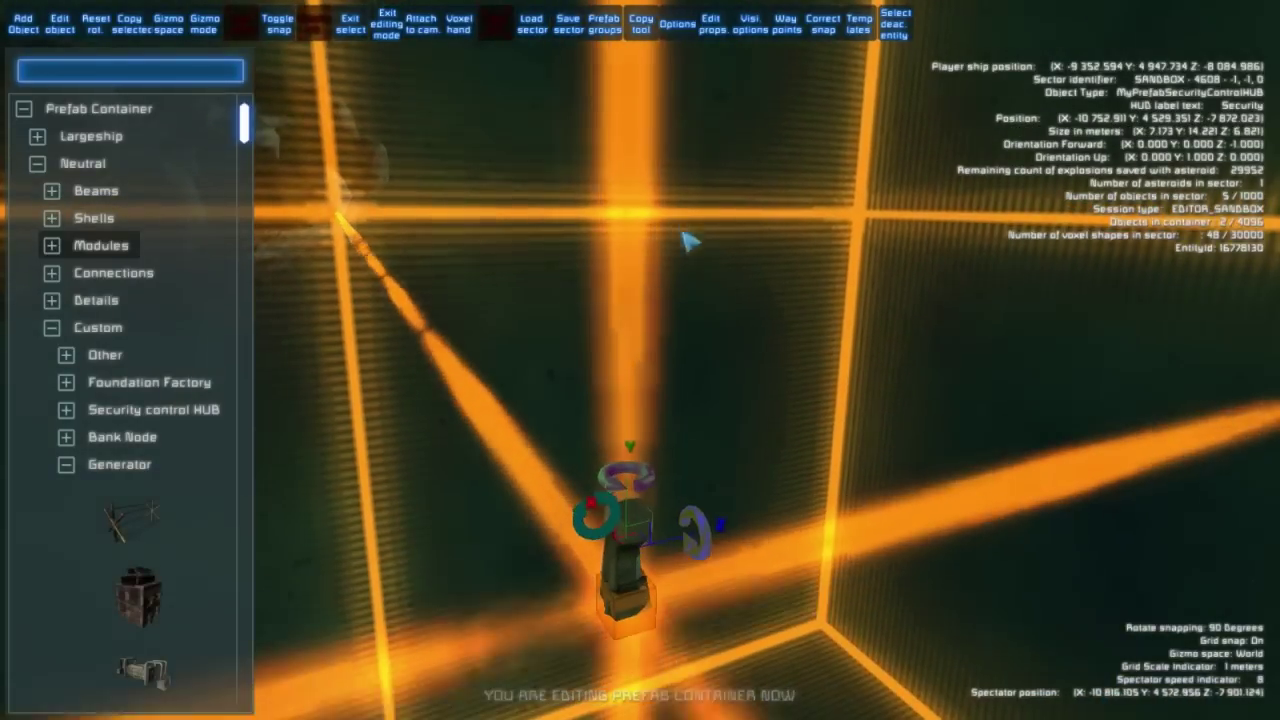
key(s)
click(709, 28)
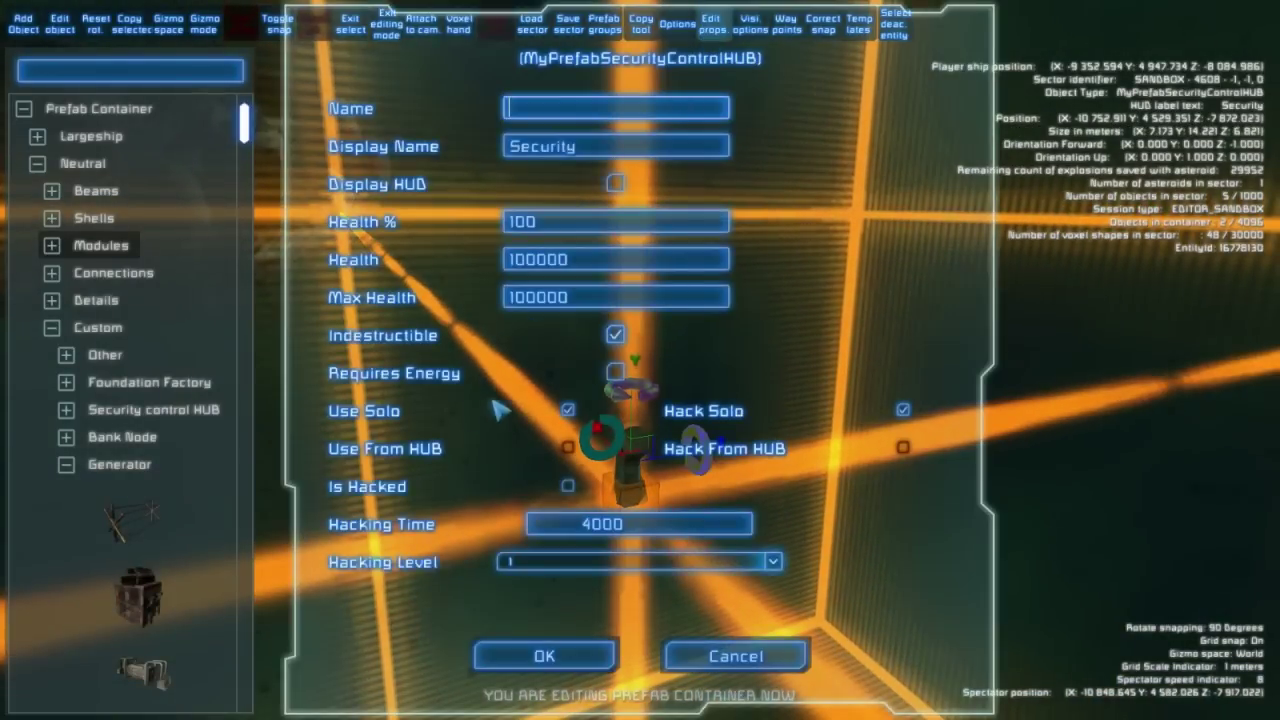